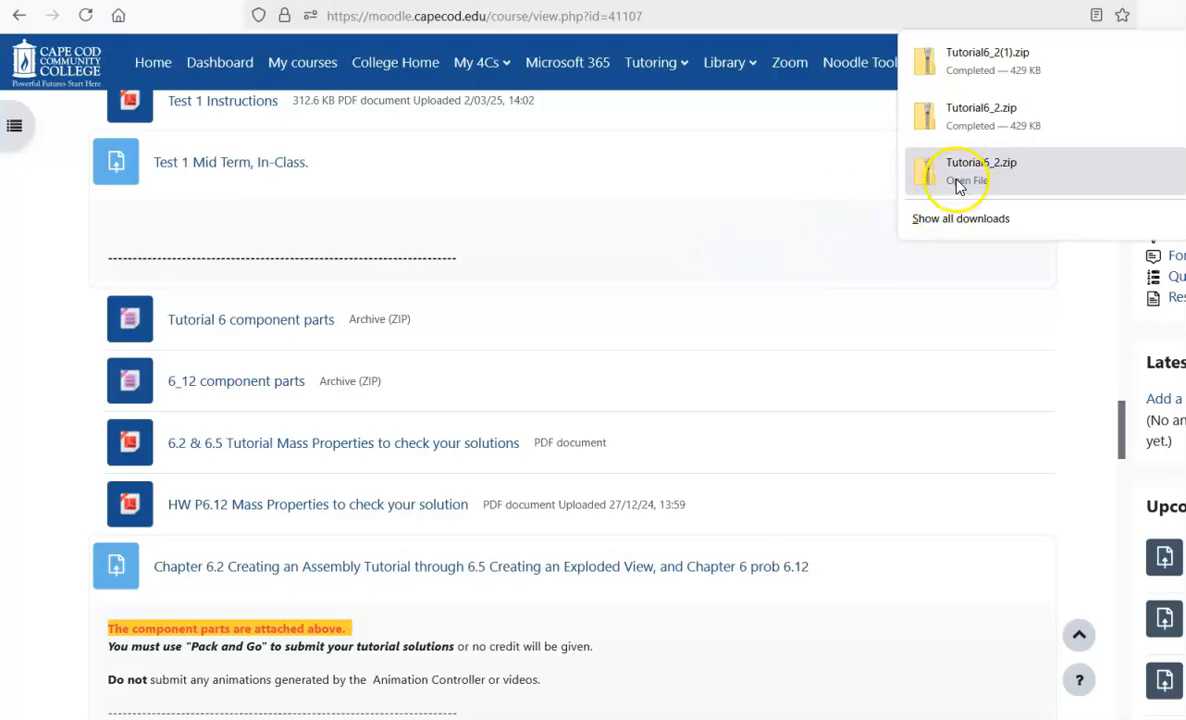
- Extract Tutorial6_2.zip in the Downloads folder, replacing the existing files in the destination
click(458, 719)
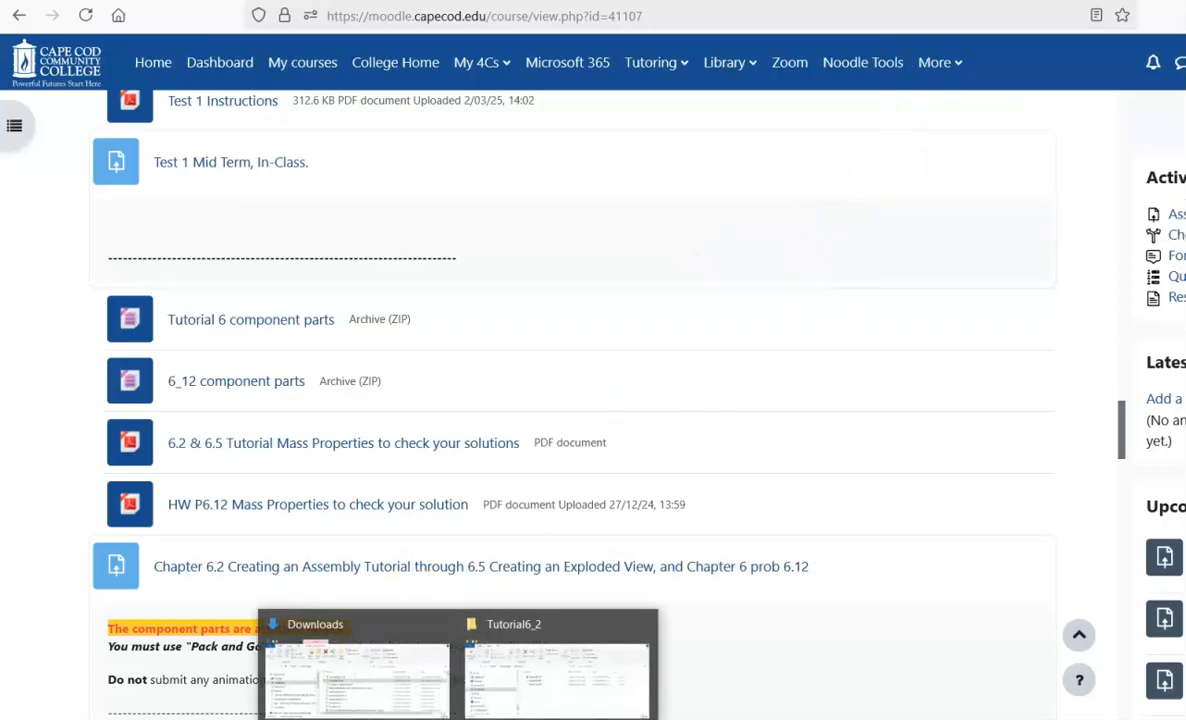
click(410, 688)
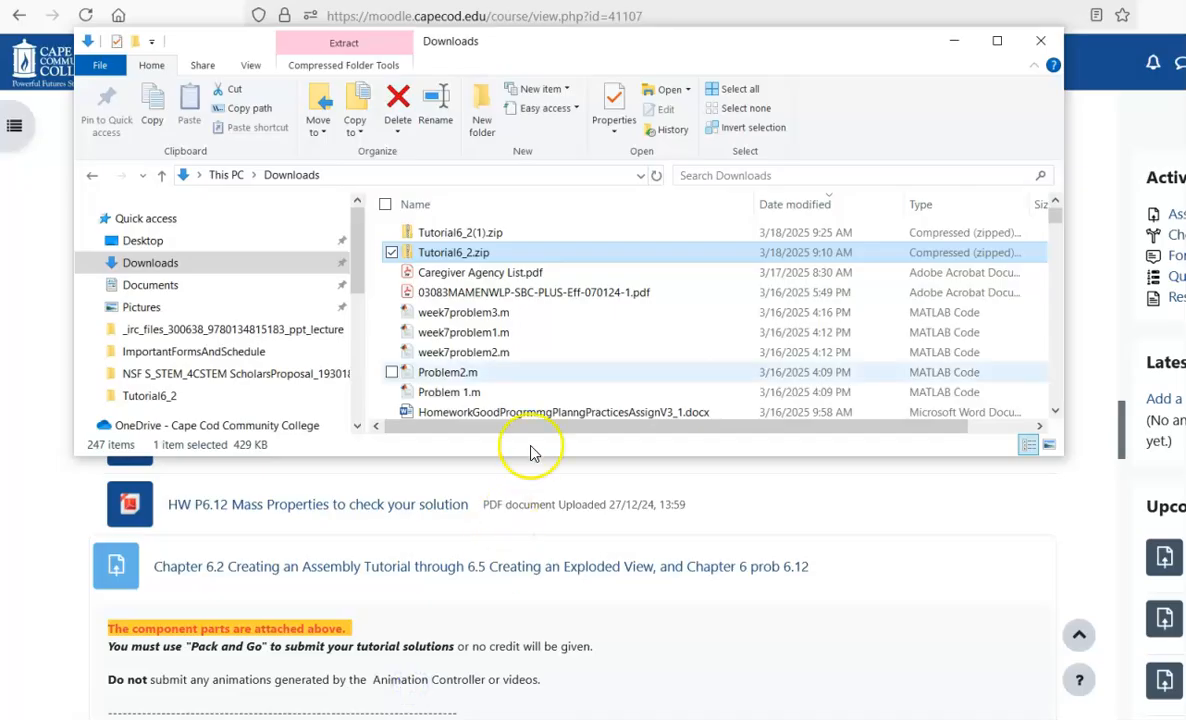
right_click(462, 256)
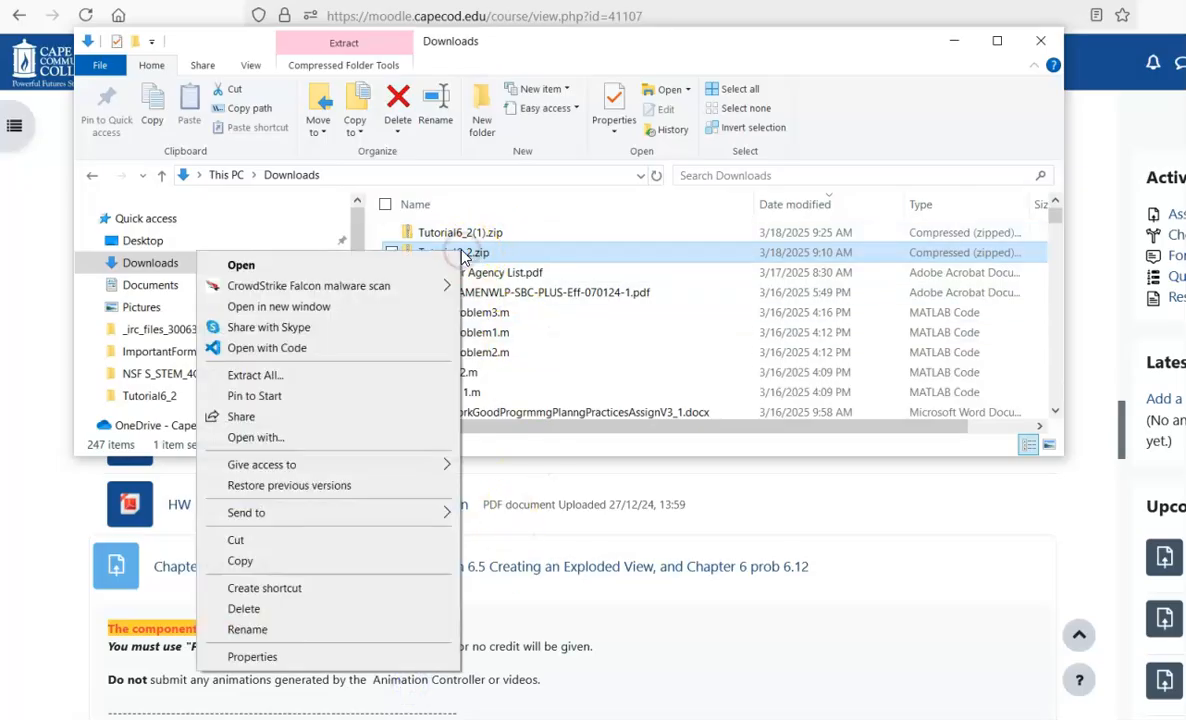
click(259, 377)
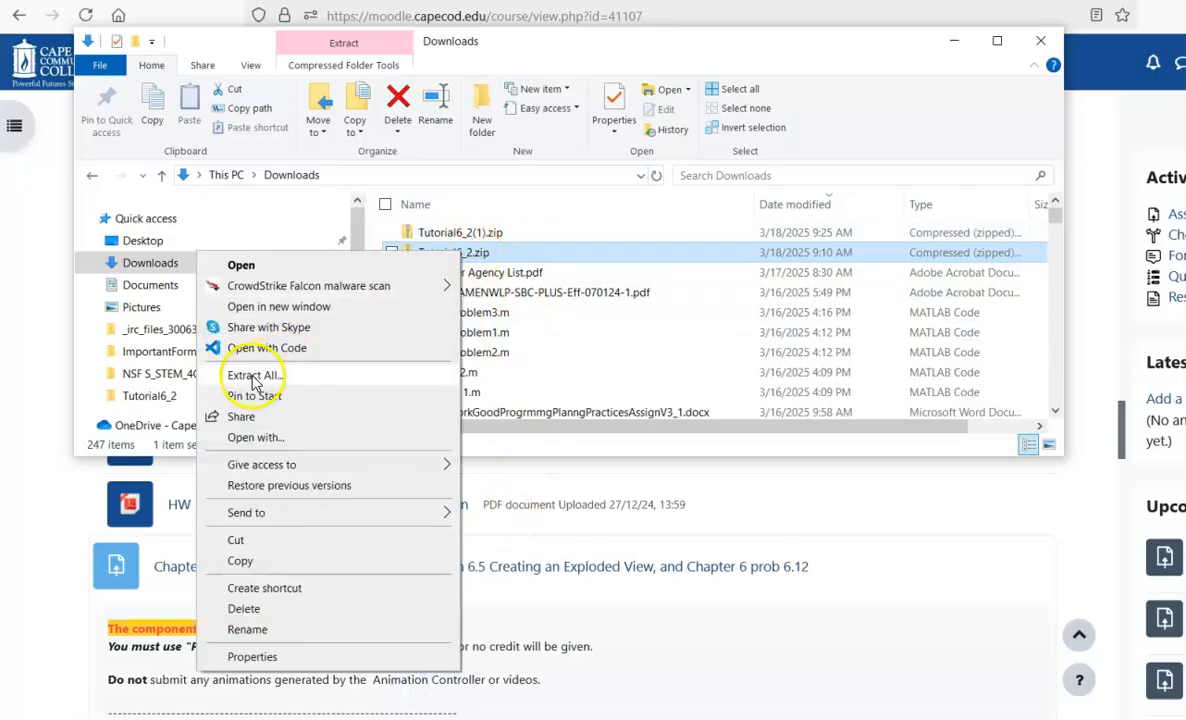
click(843, 541)
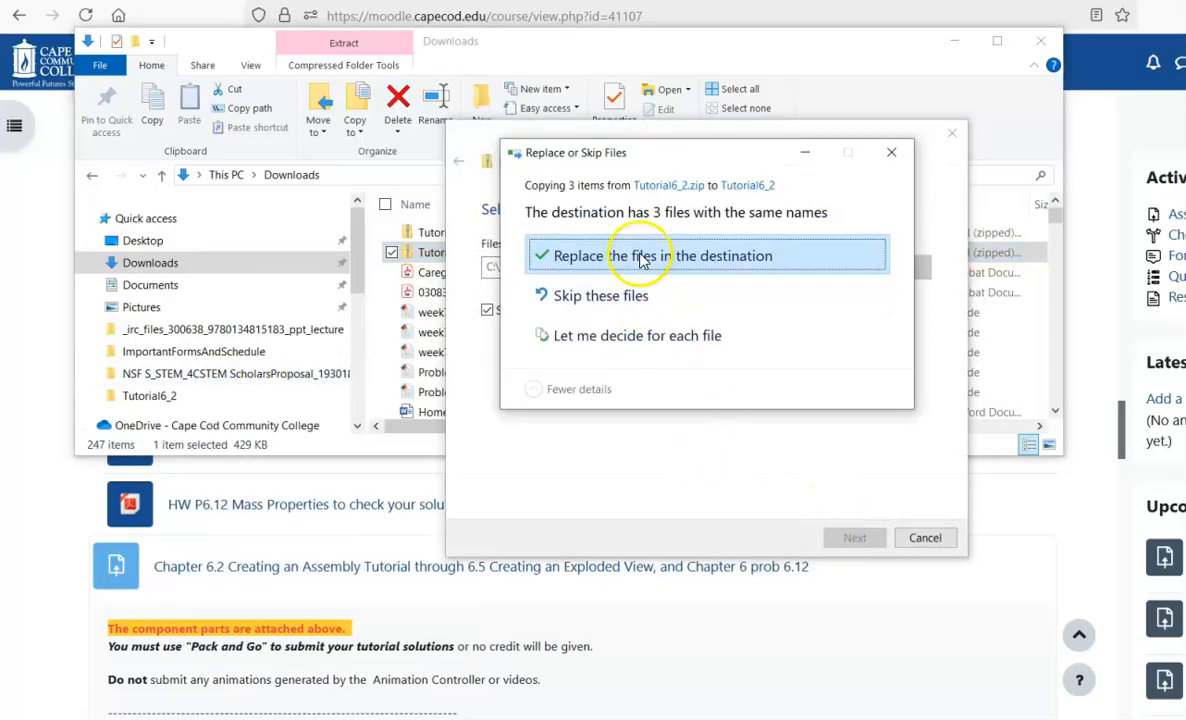
click(643, 259)
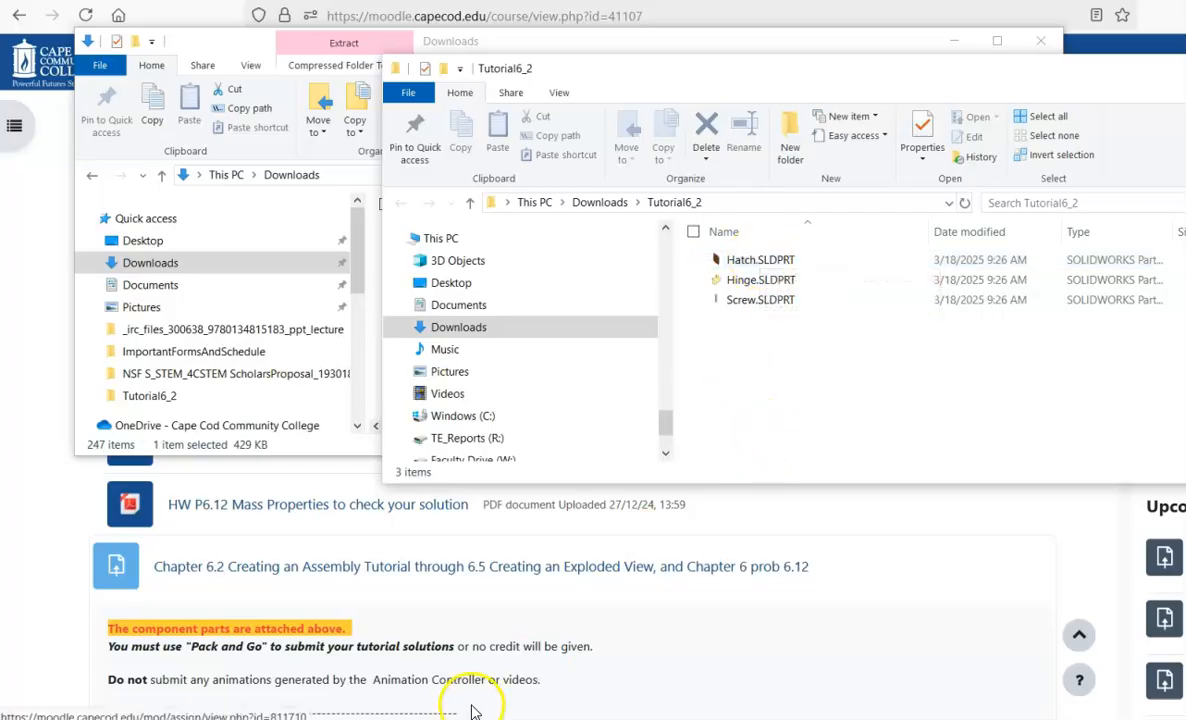
- Switch to SOLIDWORKS and create a new assembly document
mouse_move(492, 719)
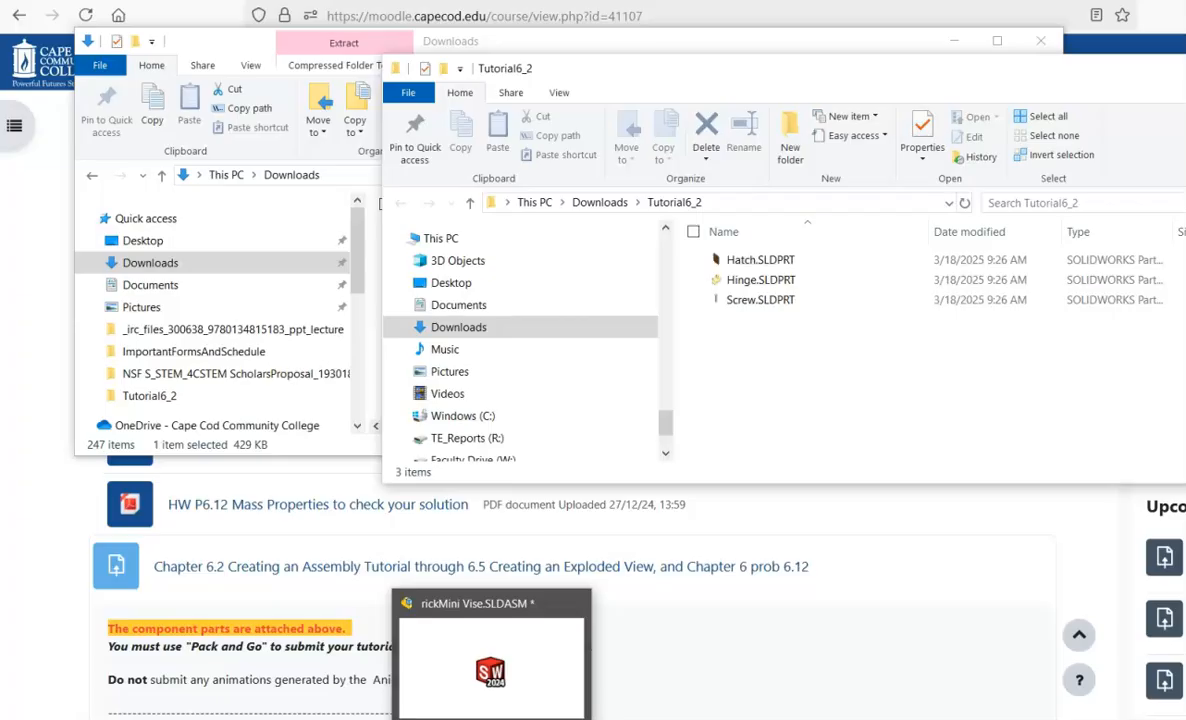
click(491, 660)
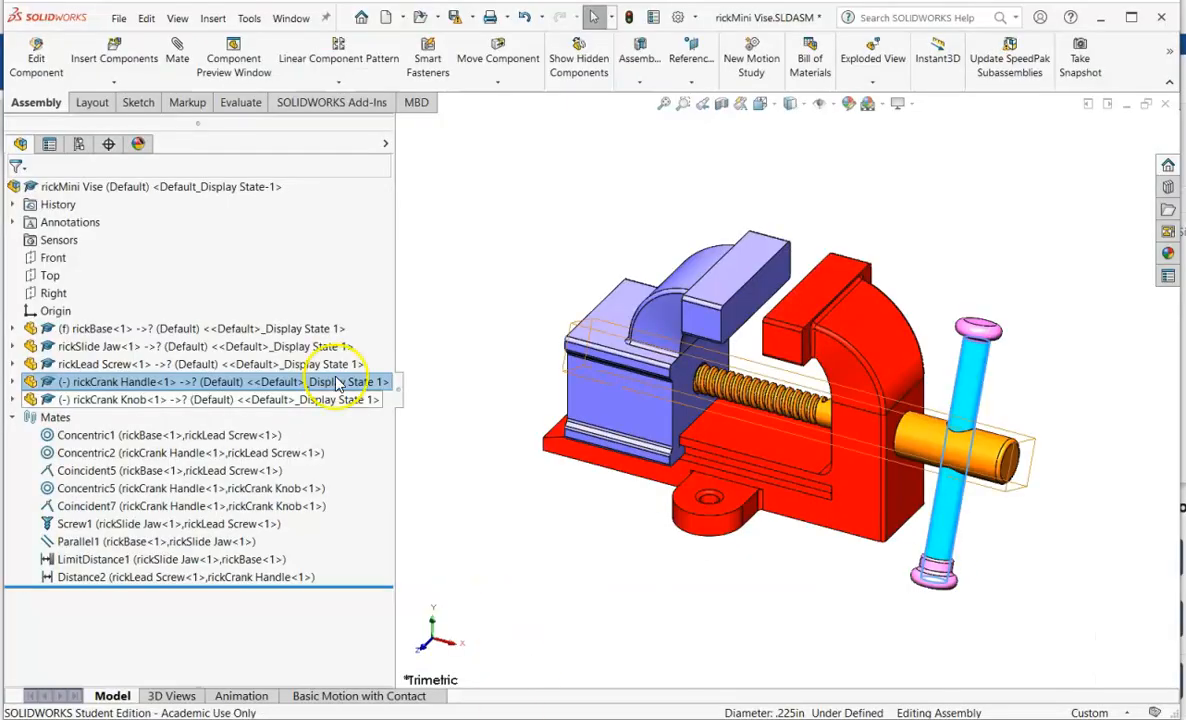
click(119, 18)
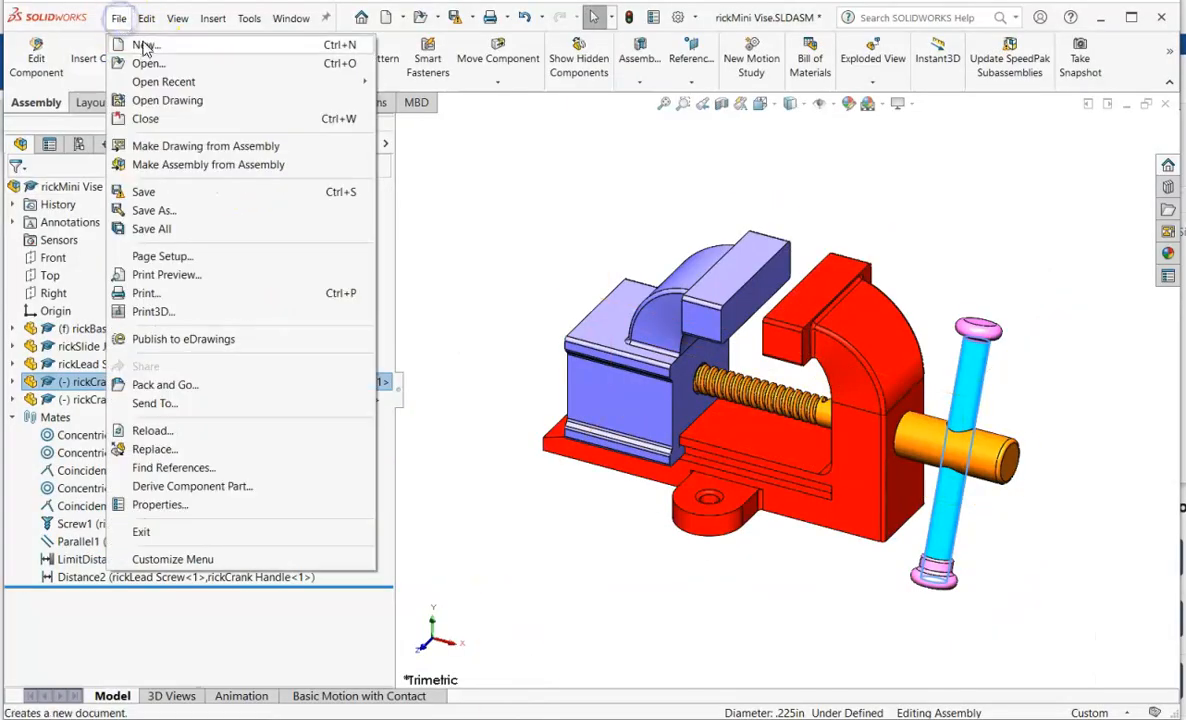
click(291, 18)
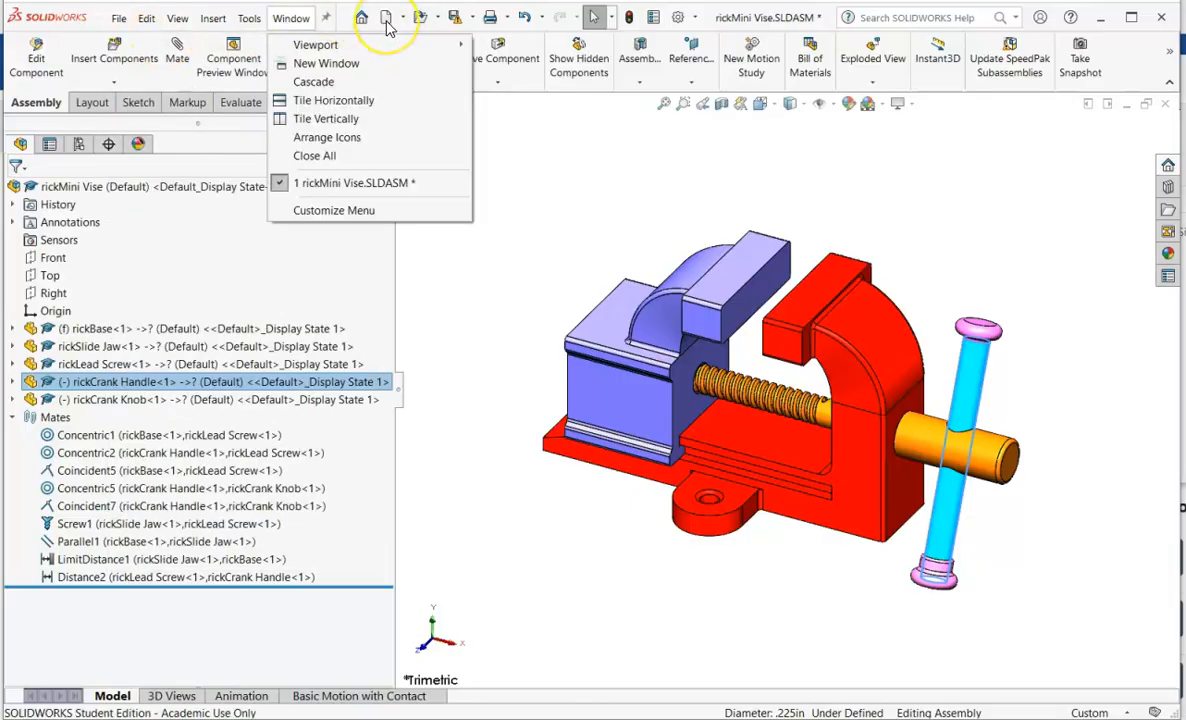
click(386, 19)
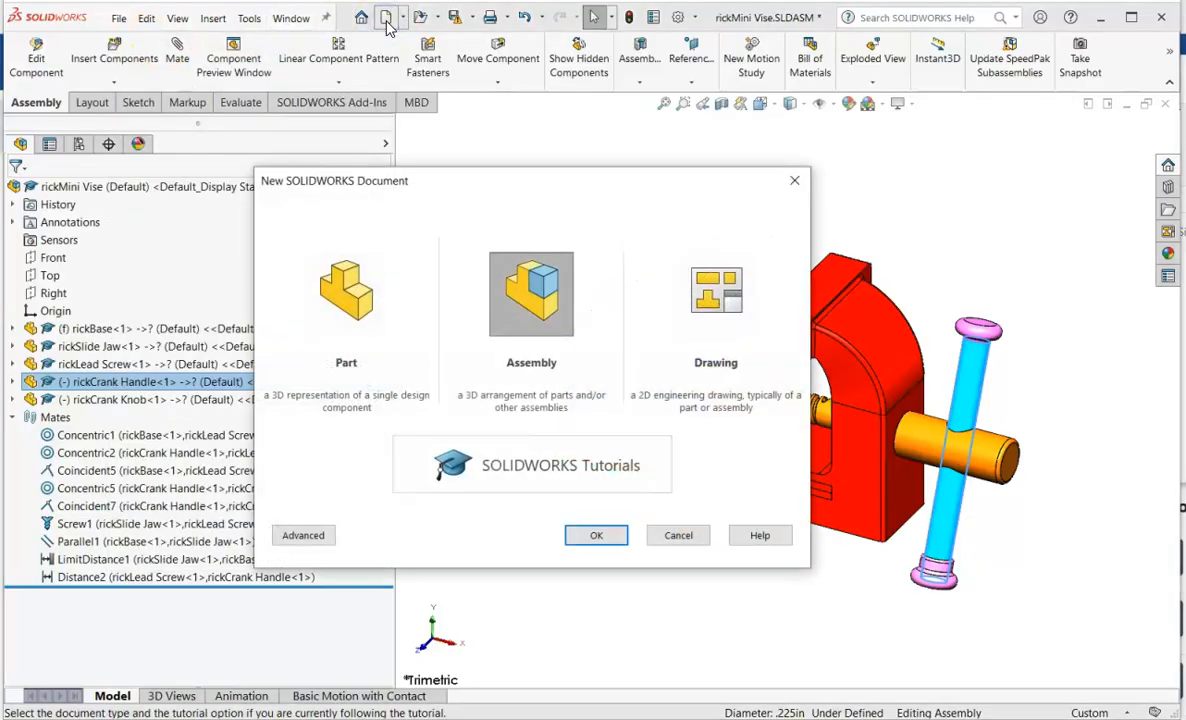
click(363, 312)
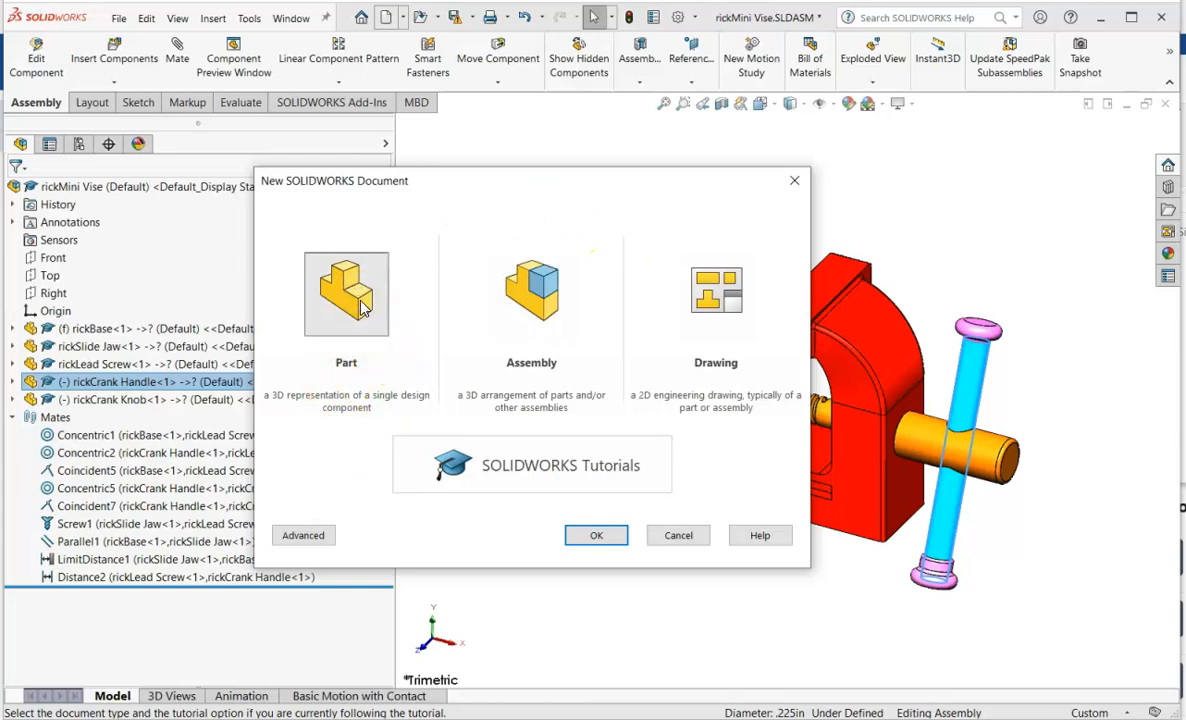
click(521, 292)
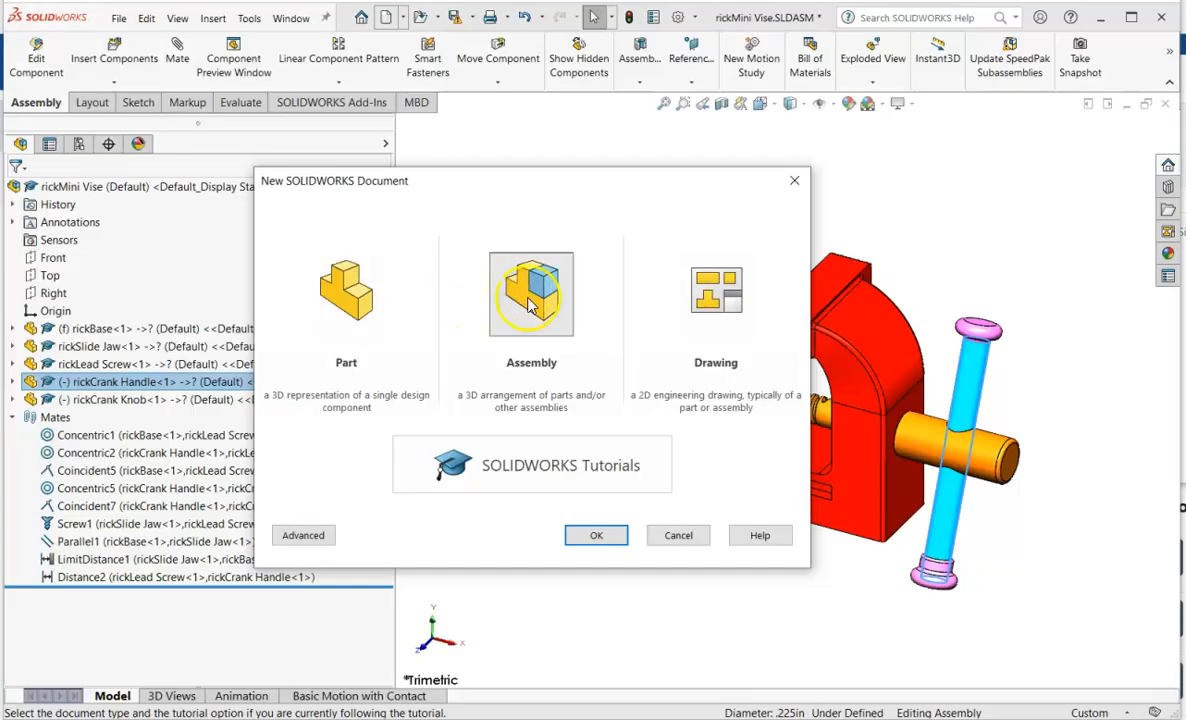
click(600, 540)
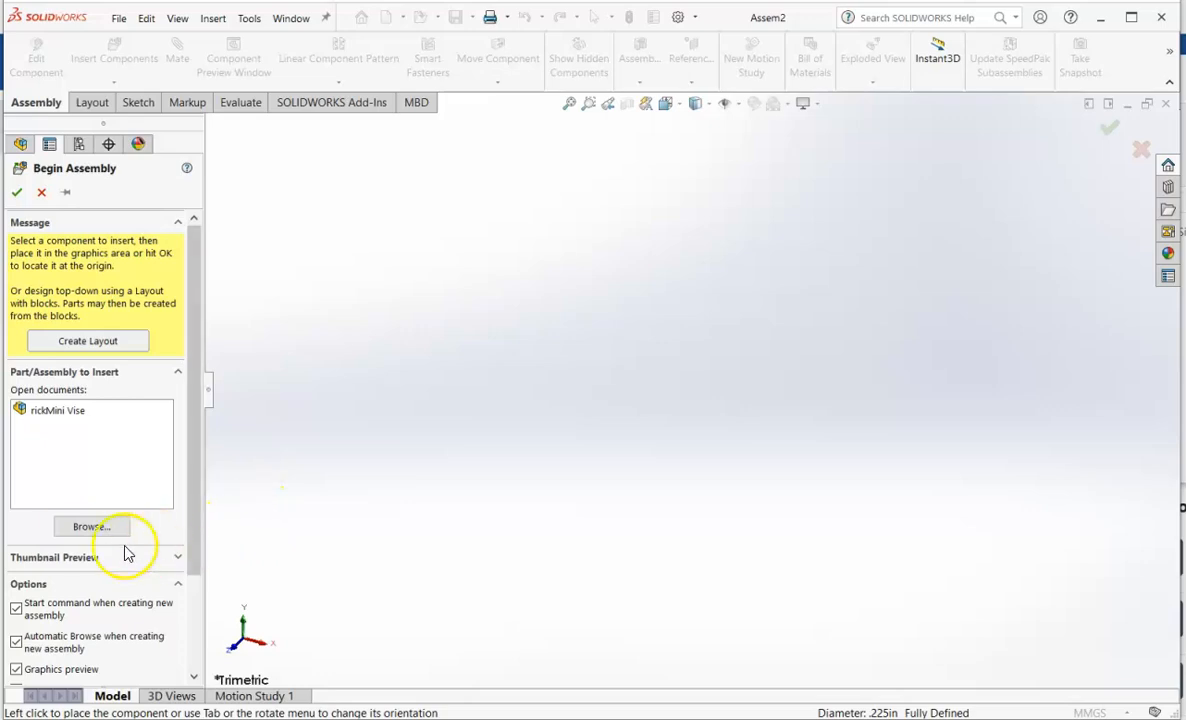
- Insert Hatch.SLDPRT from the Tutorial6_2 folder as the first component, located at the assembly origin
click(101, 528)
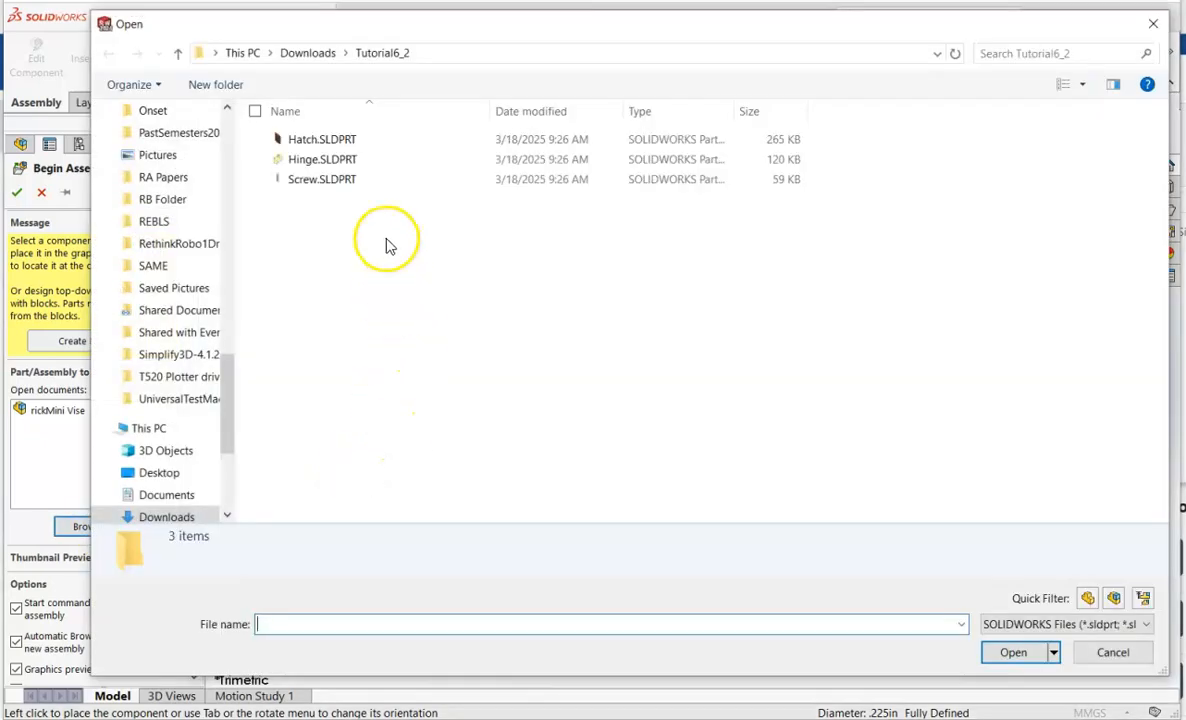
click(339, 145)
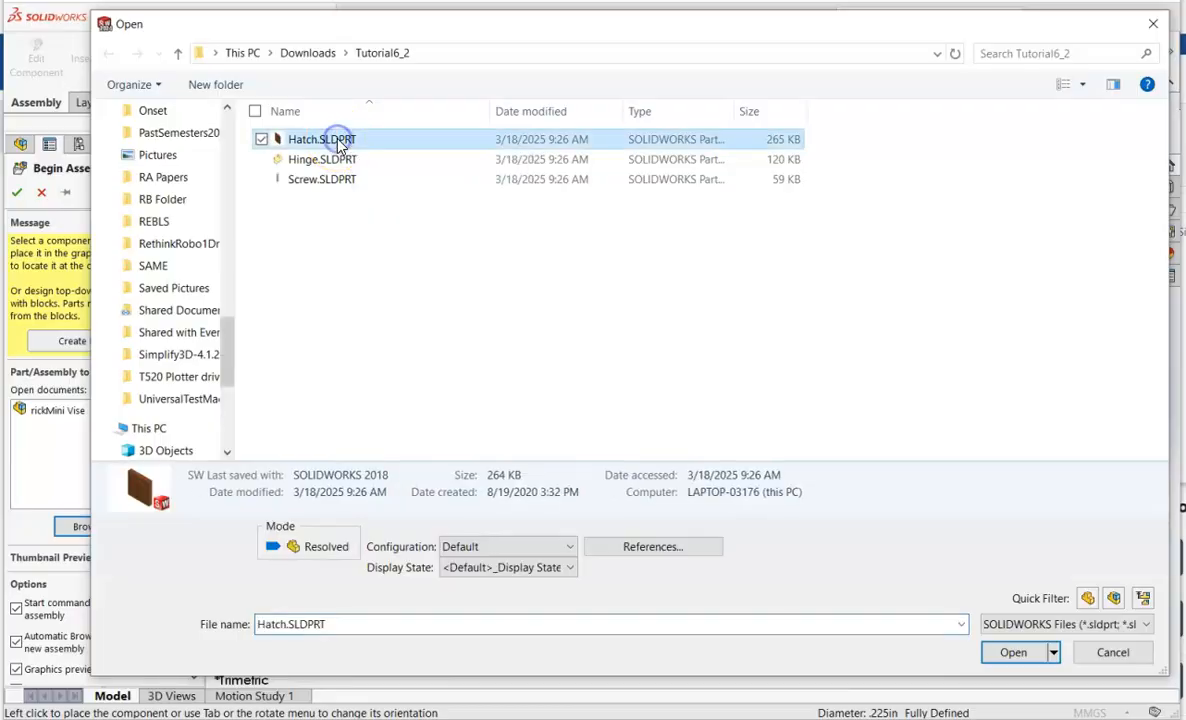
click(995, 653)
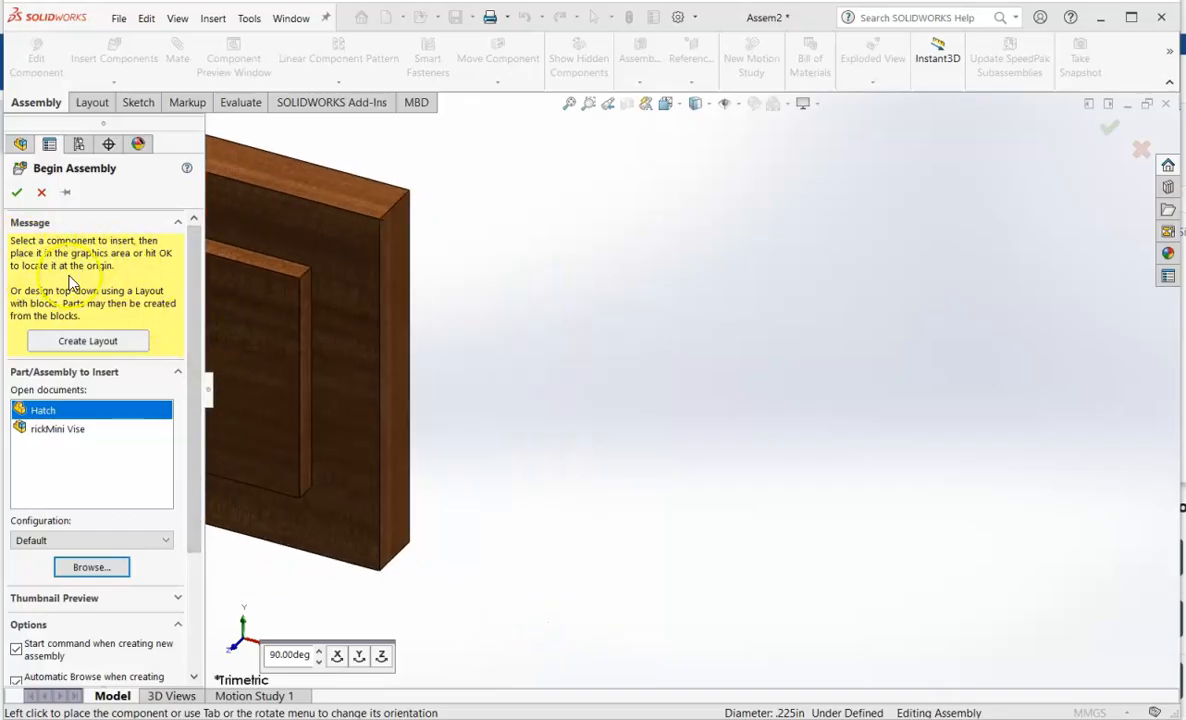
click(55, 224)
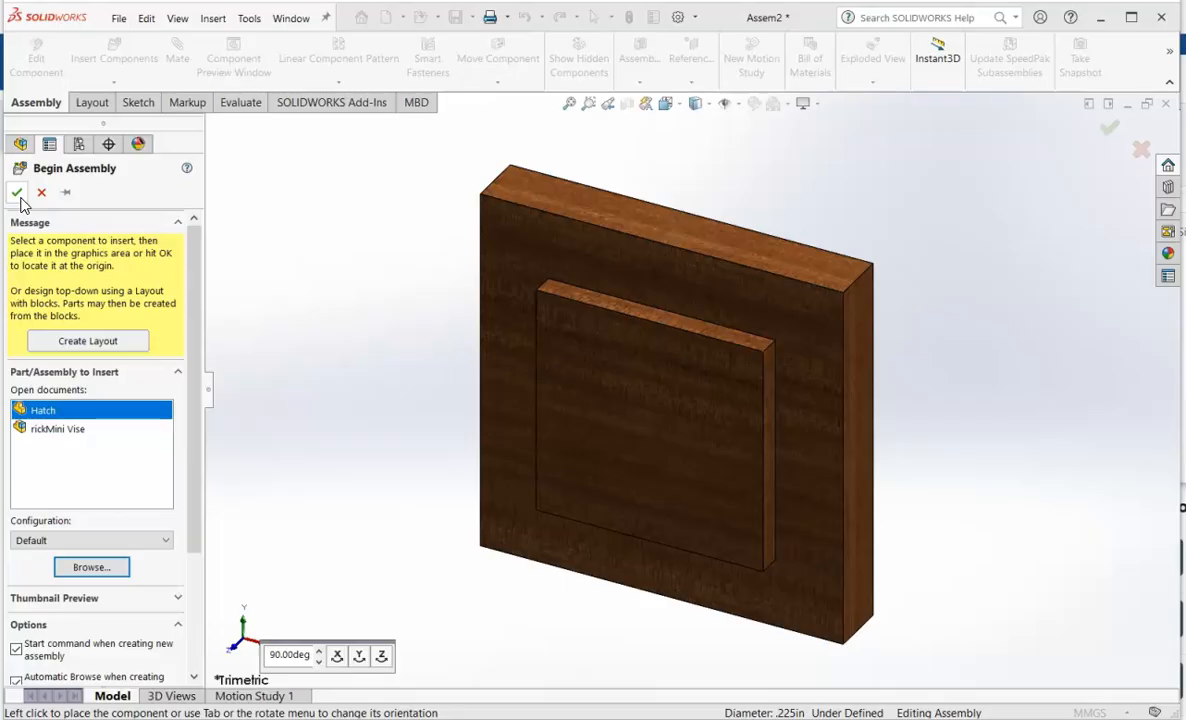
click(17, 193)
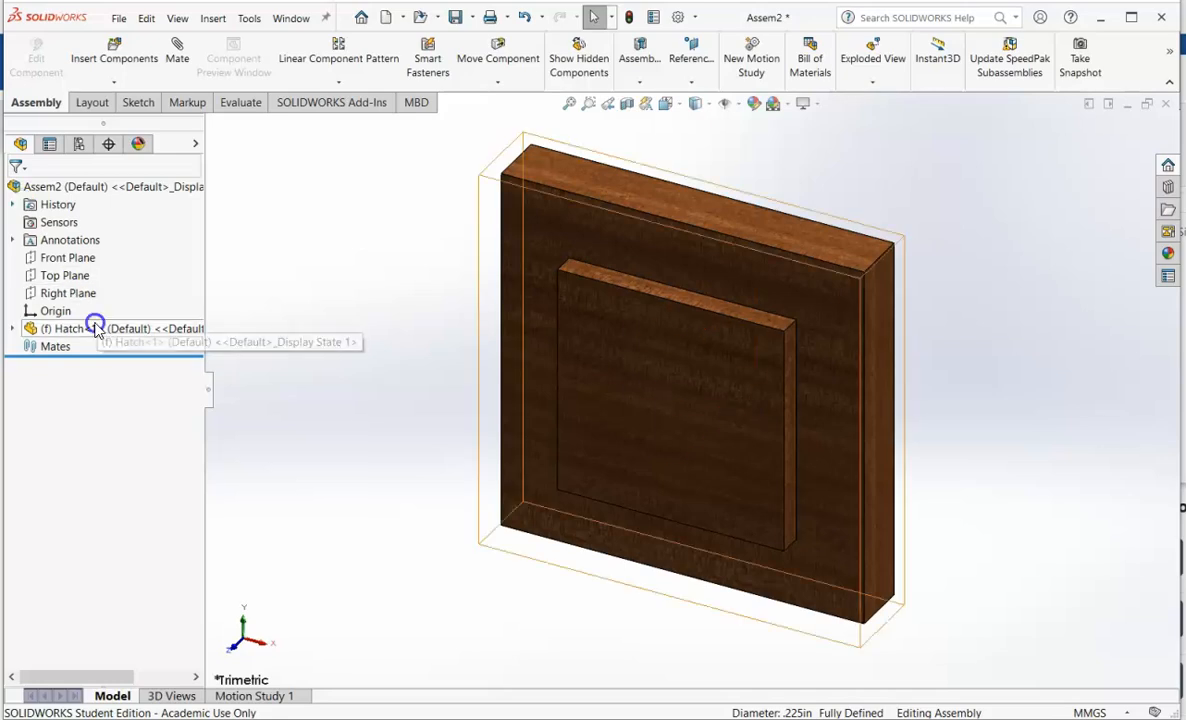
- Expand the Hatch component and compare its origin with the assembly origin
click(12, 329)
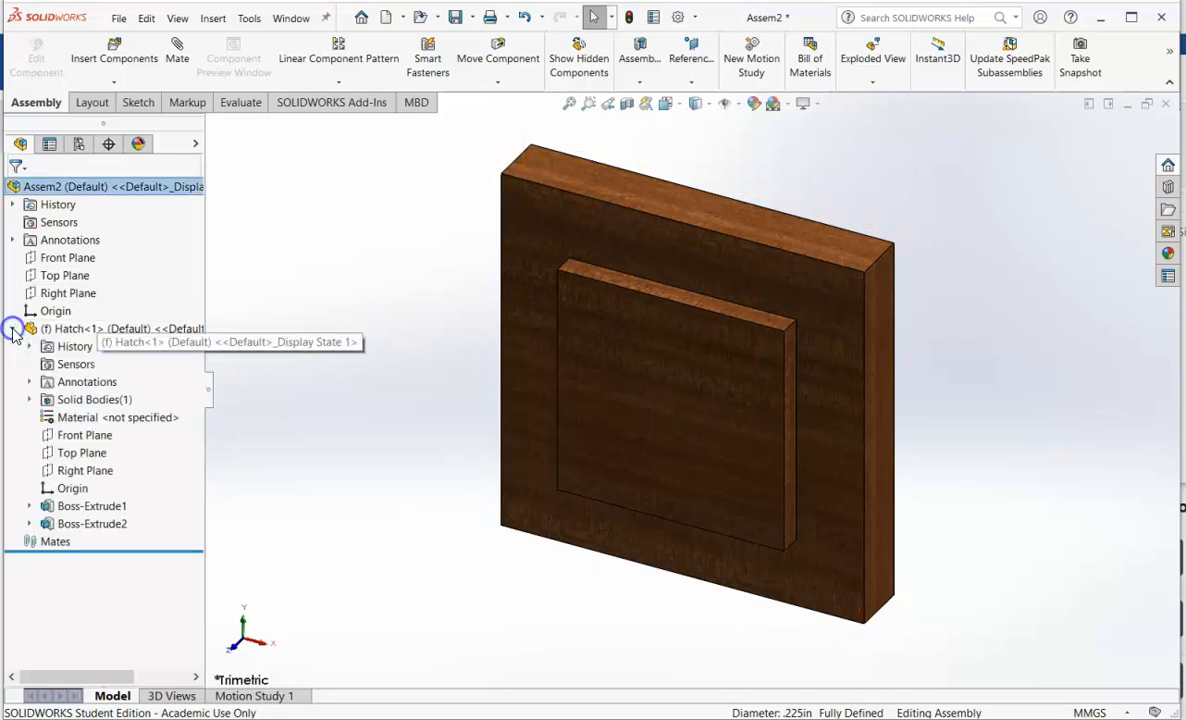
click(74, 489)
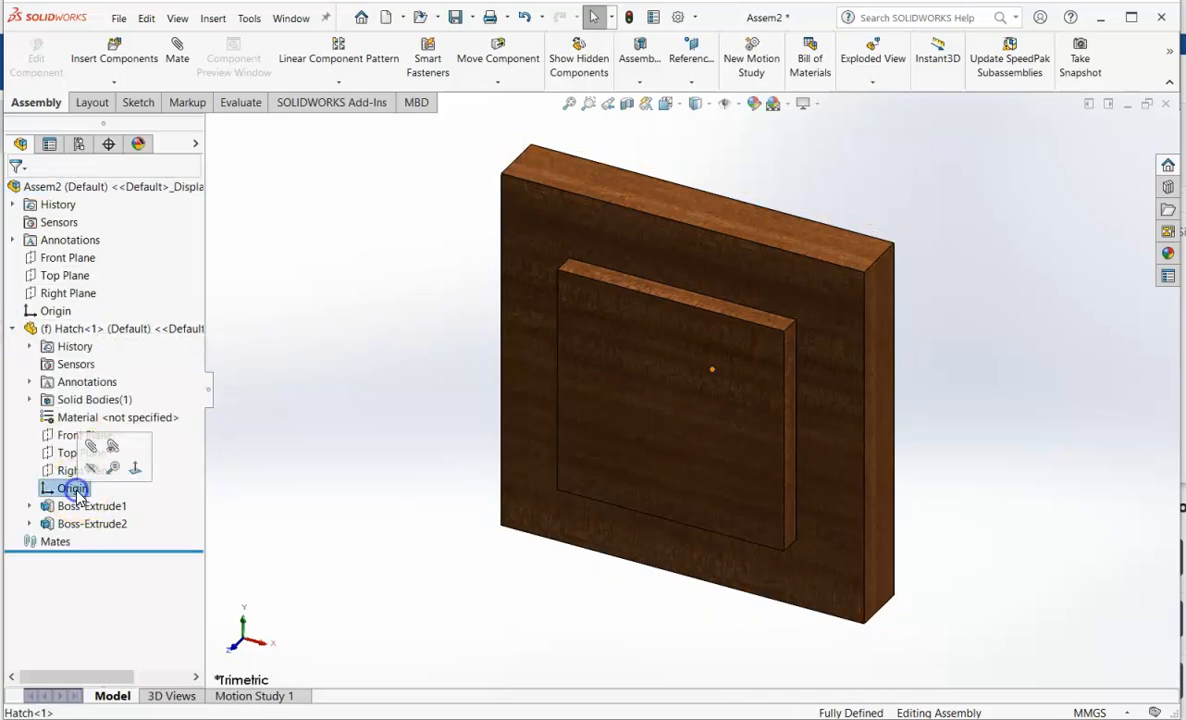
click(63, 311)
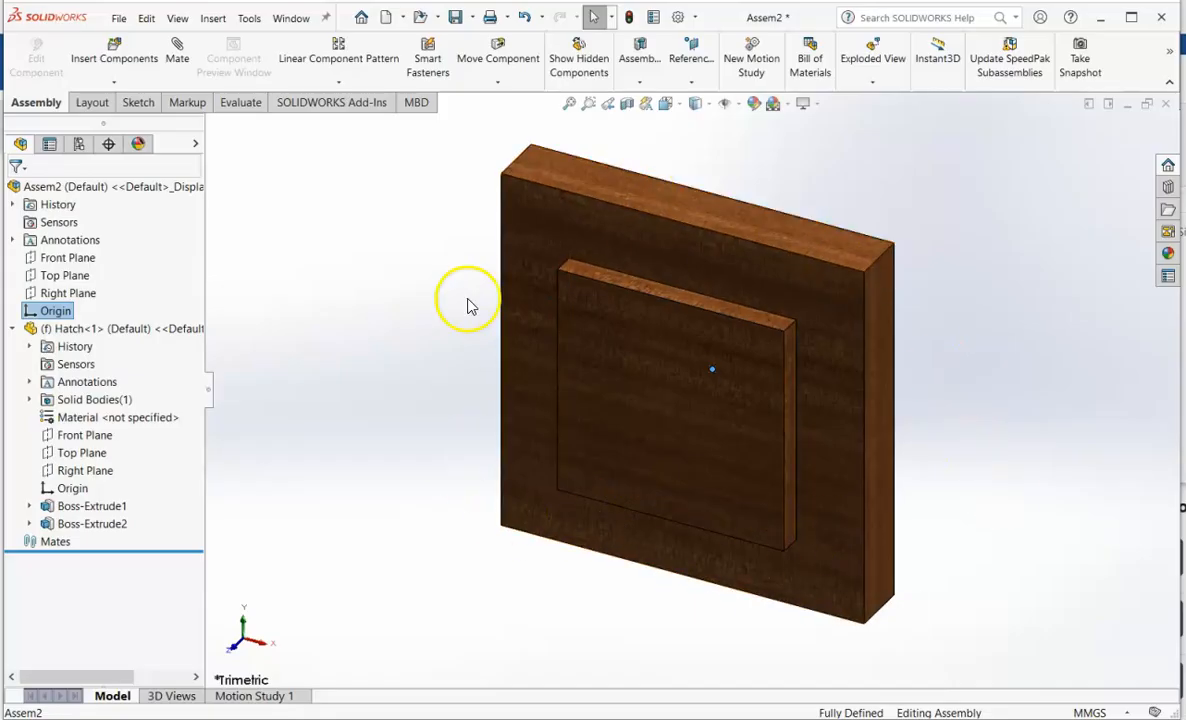
- Insert Hinge.SLDPRT from the Tutorial6_2 folder and place it beside the hatch's upper-left corner
click(108, 60)
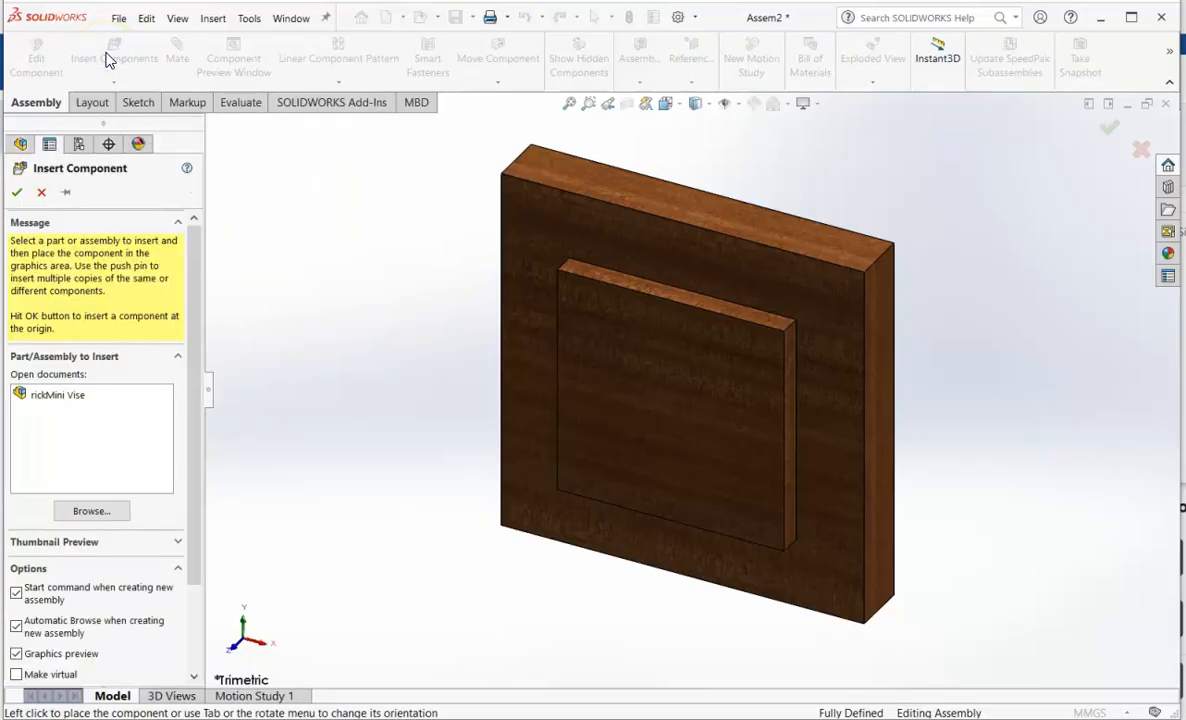
click(88, 512)
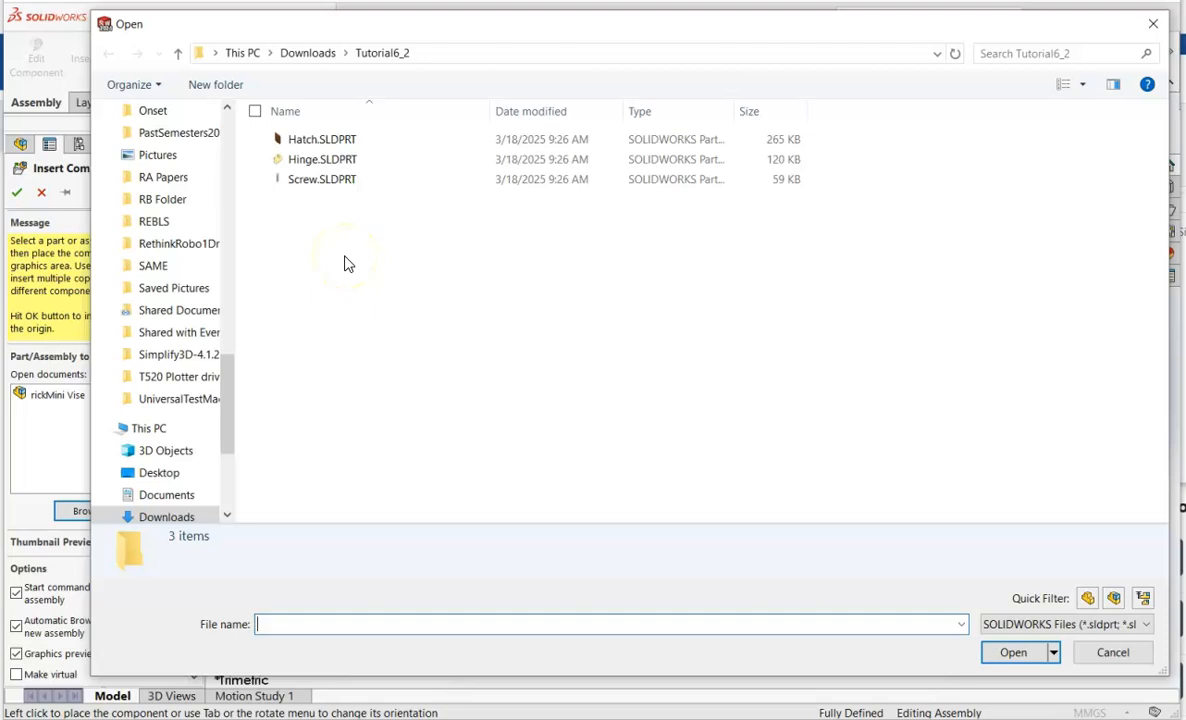
click(316, 162)
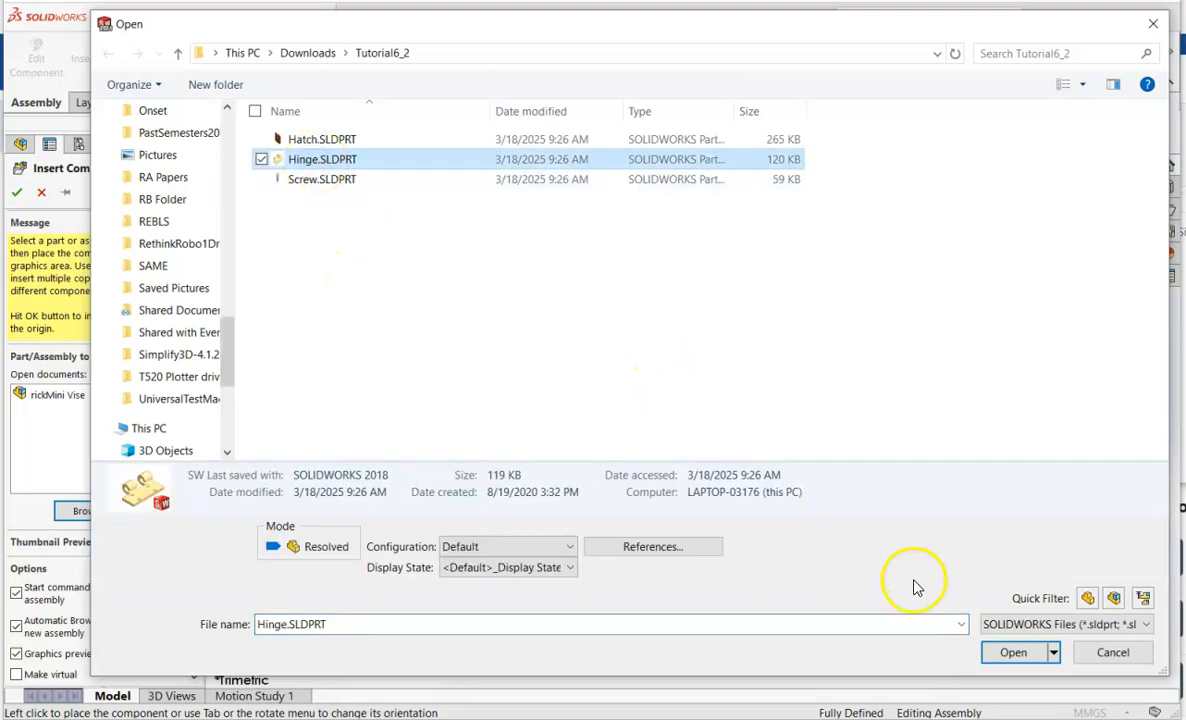
click(1013, 652)
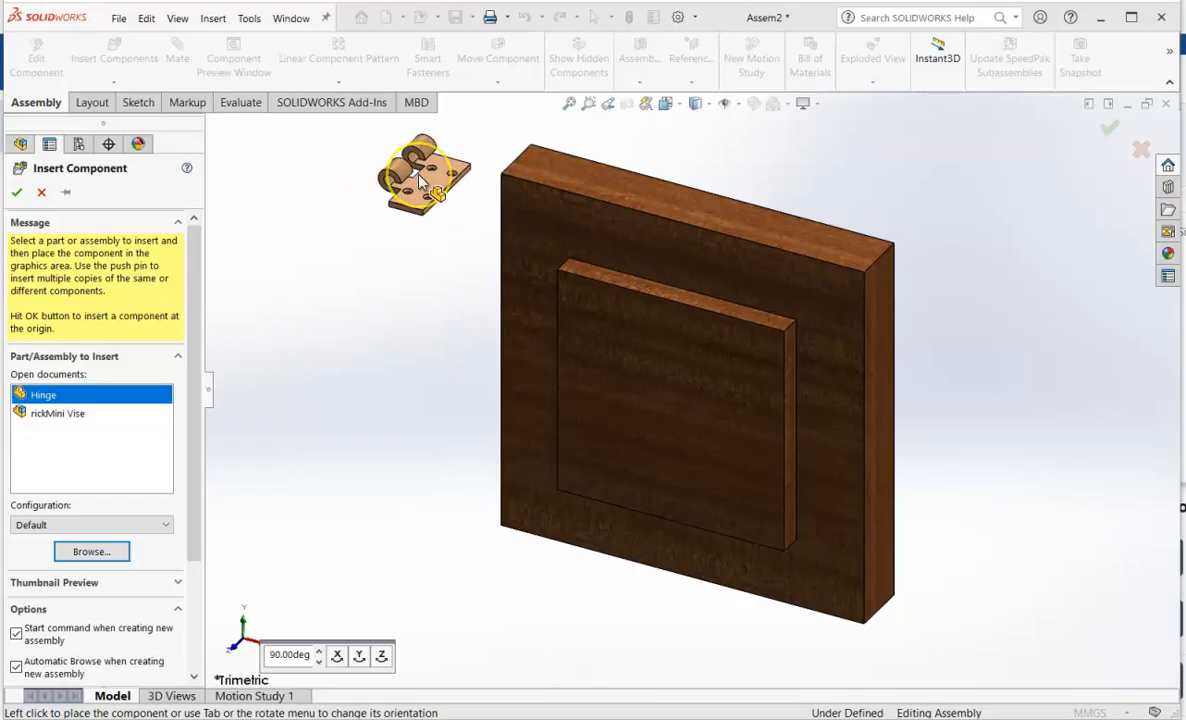
click(418, 175)
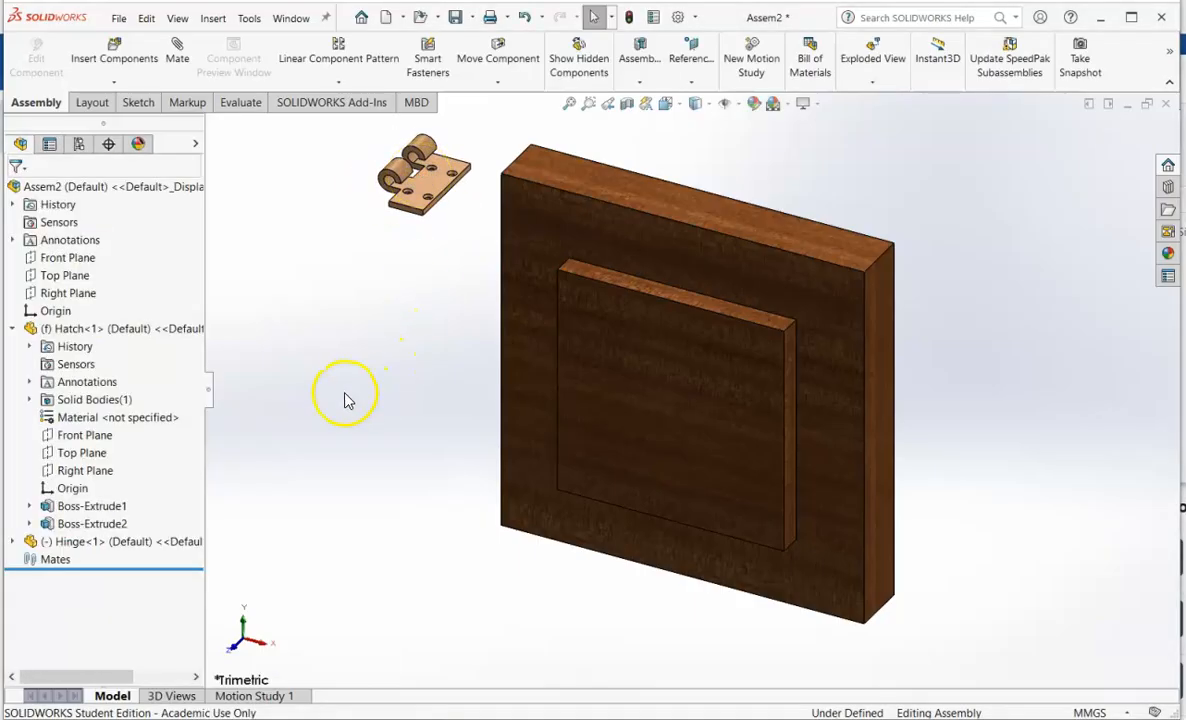
- Insert a second copy of Hinge.SLDPRT and place it beside the hatch's upper-right corner
click(115, 60)
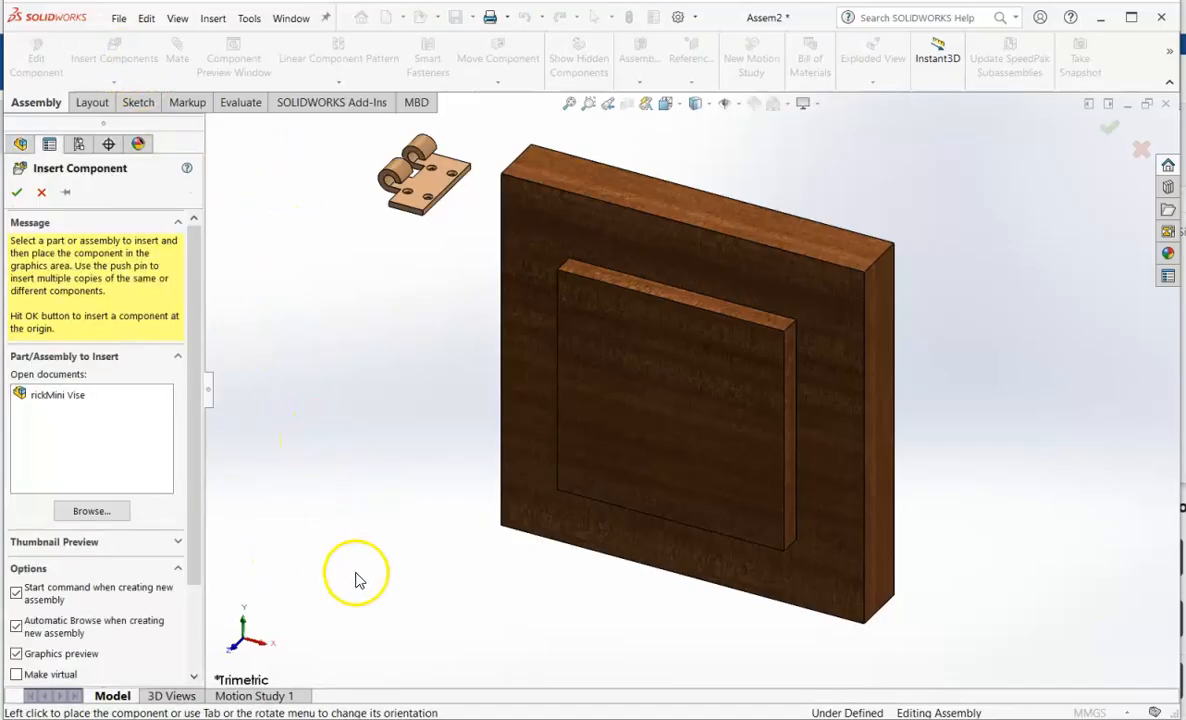
click(92, 511)
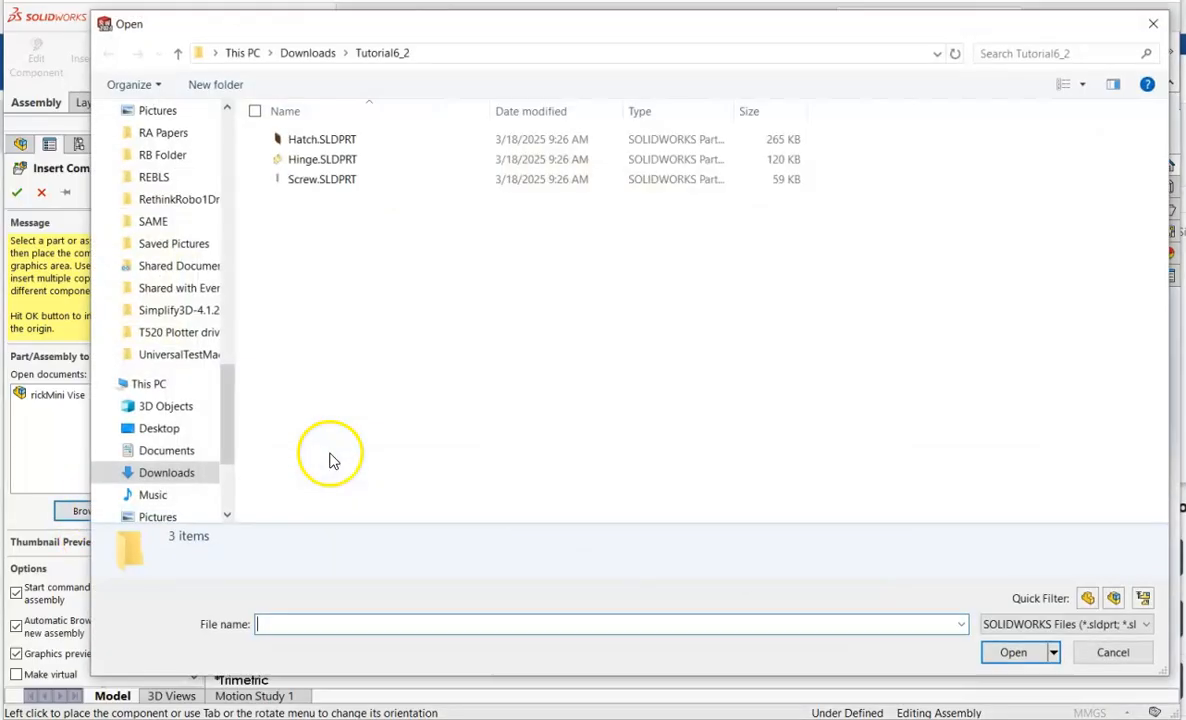
click(323, 163)
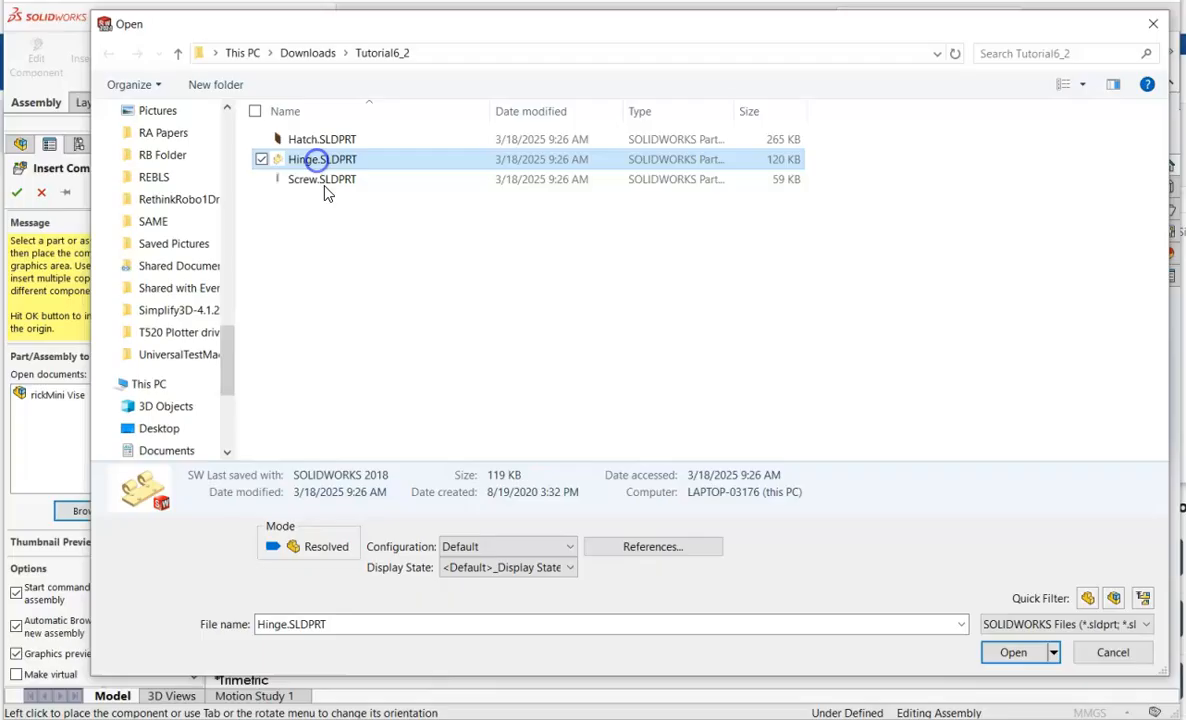
click(1016, 653)
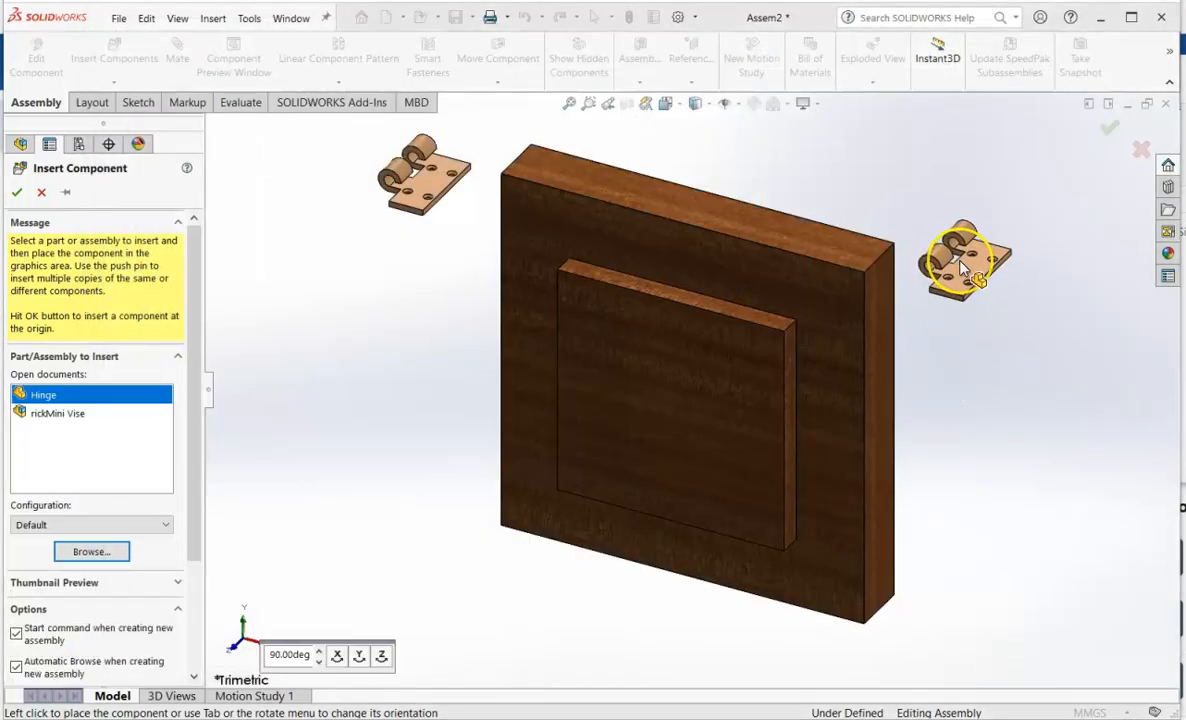
click(962, 270)
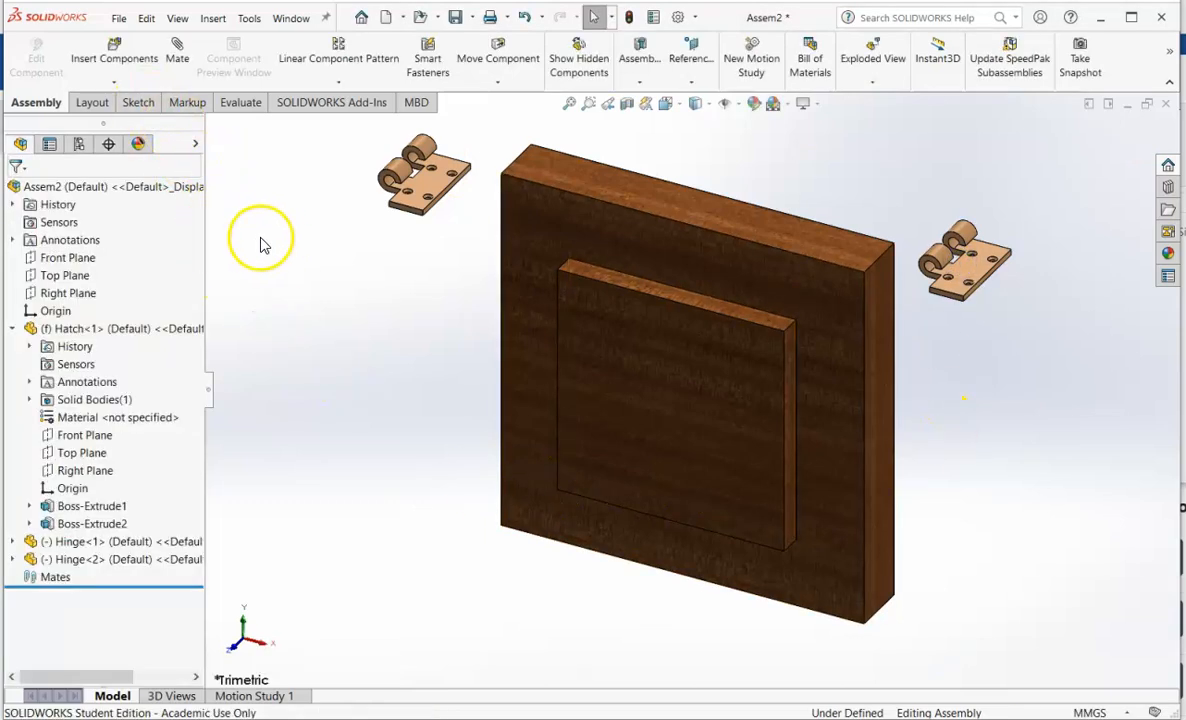
right_drag(432, 208, 455, 188)
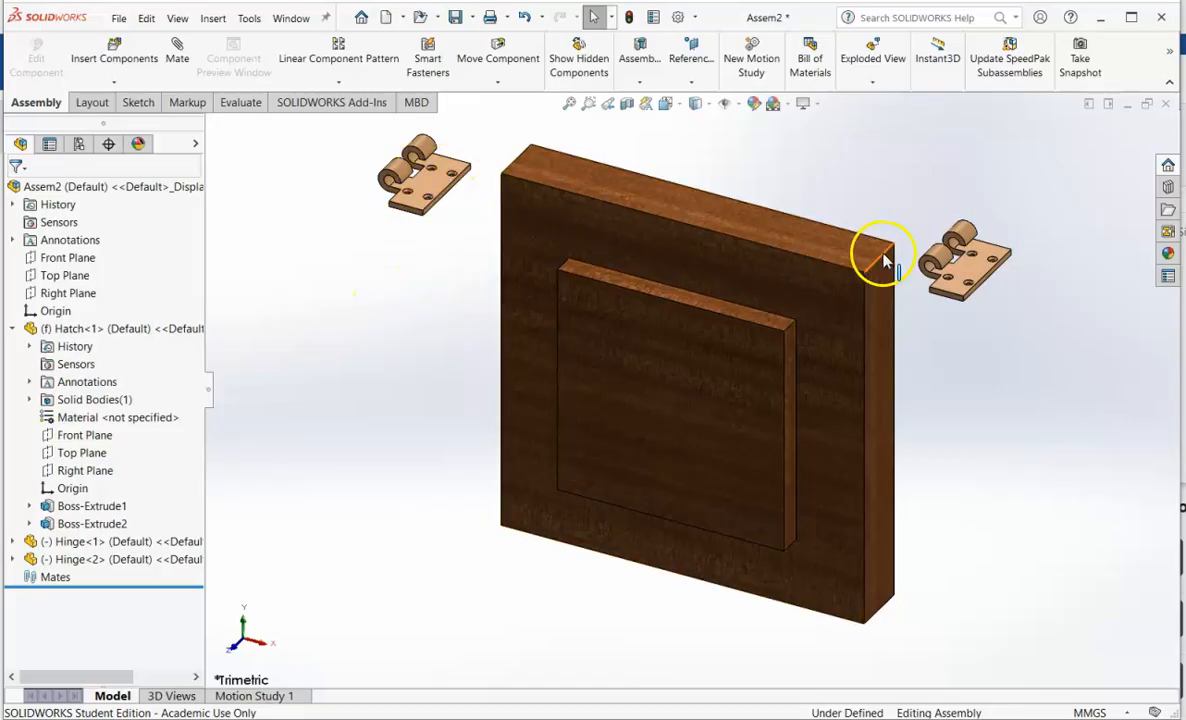
mouse_move(947, 290)
right_down()
mouse_move(955, 298)
mouse_move(966, 275)
mouse_move(950, 268)
right_up()
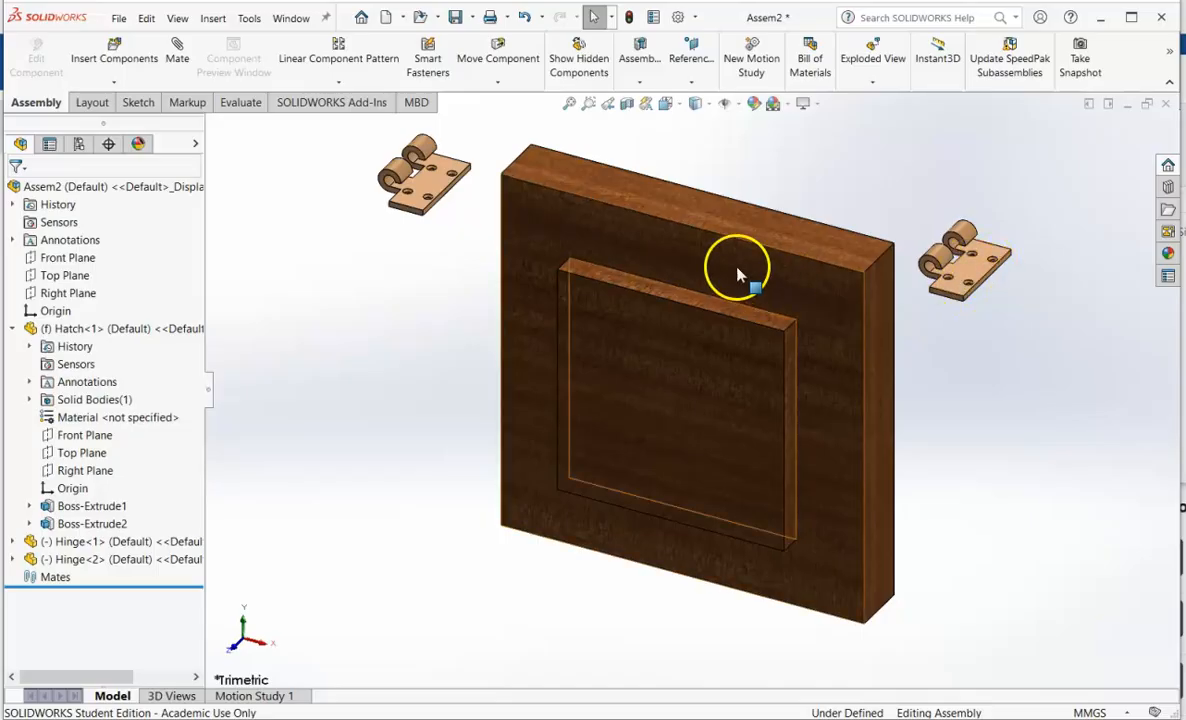
- Insert Screw.SLDPRT from the Tutorial6_2 folder with repeated placement enabled and place four copies in a row below the upper-left hinge
click(127, 57)
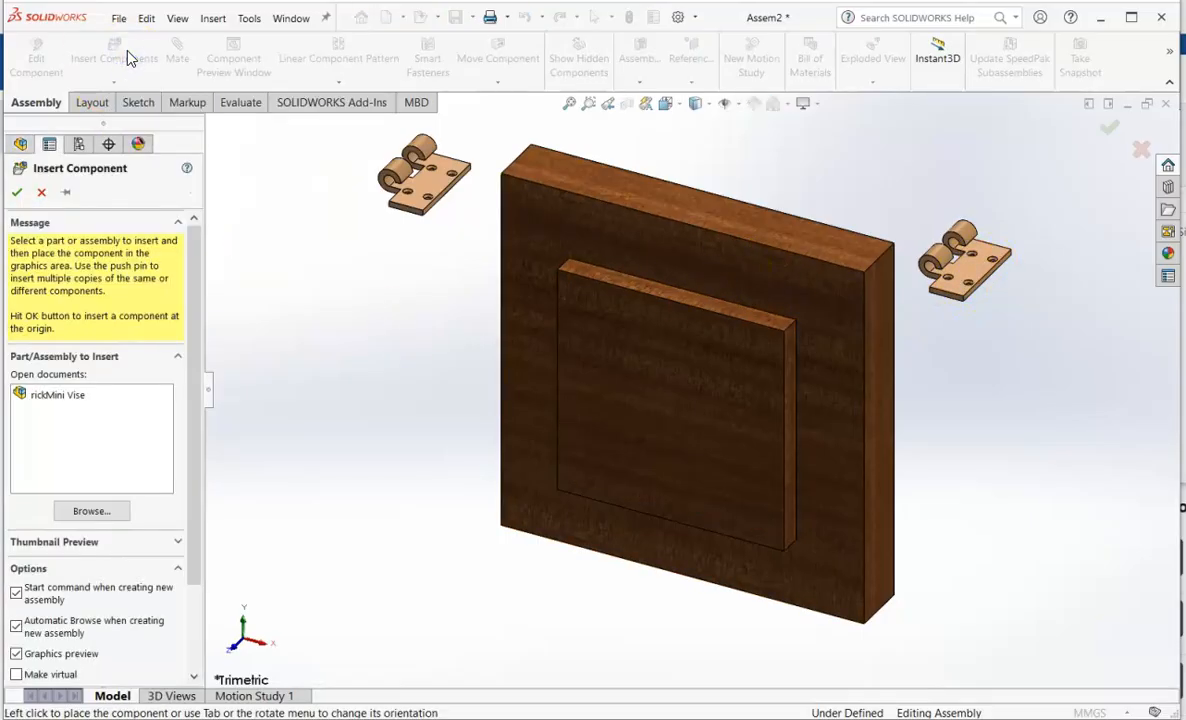
click(113, 512)
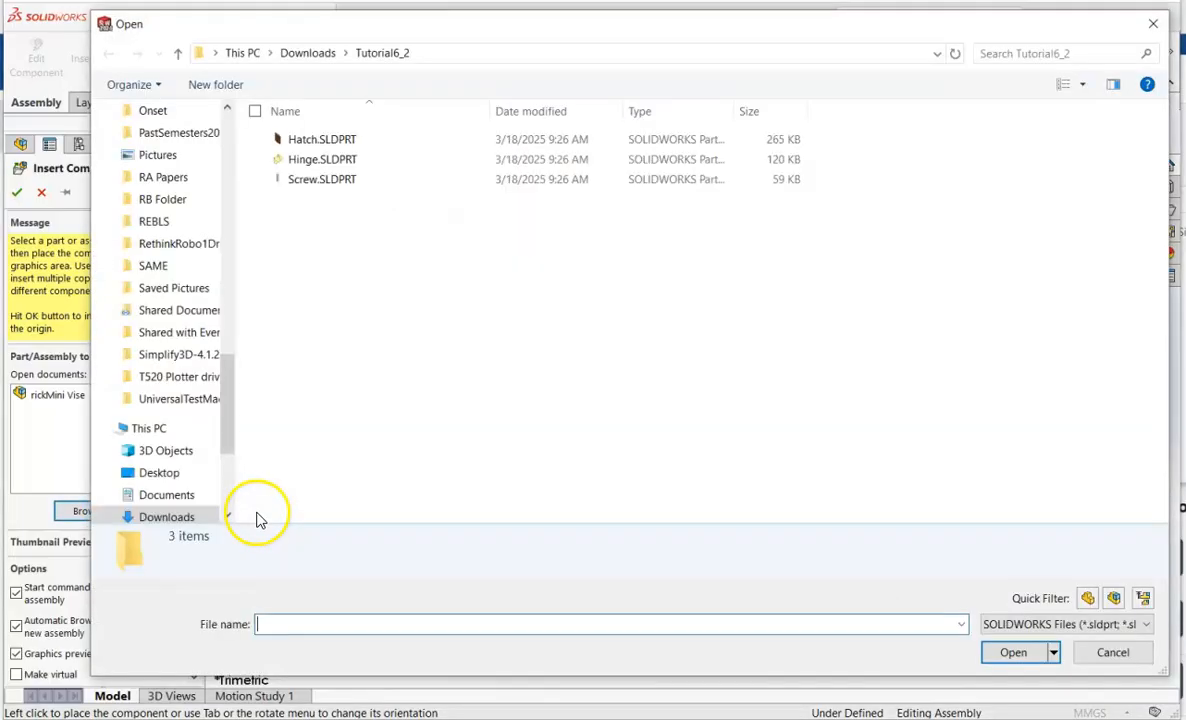
click(304, 180)
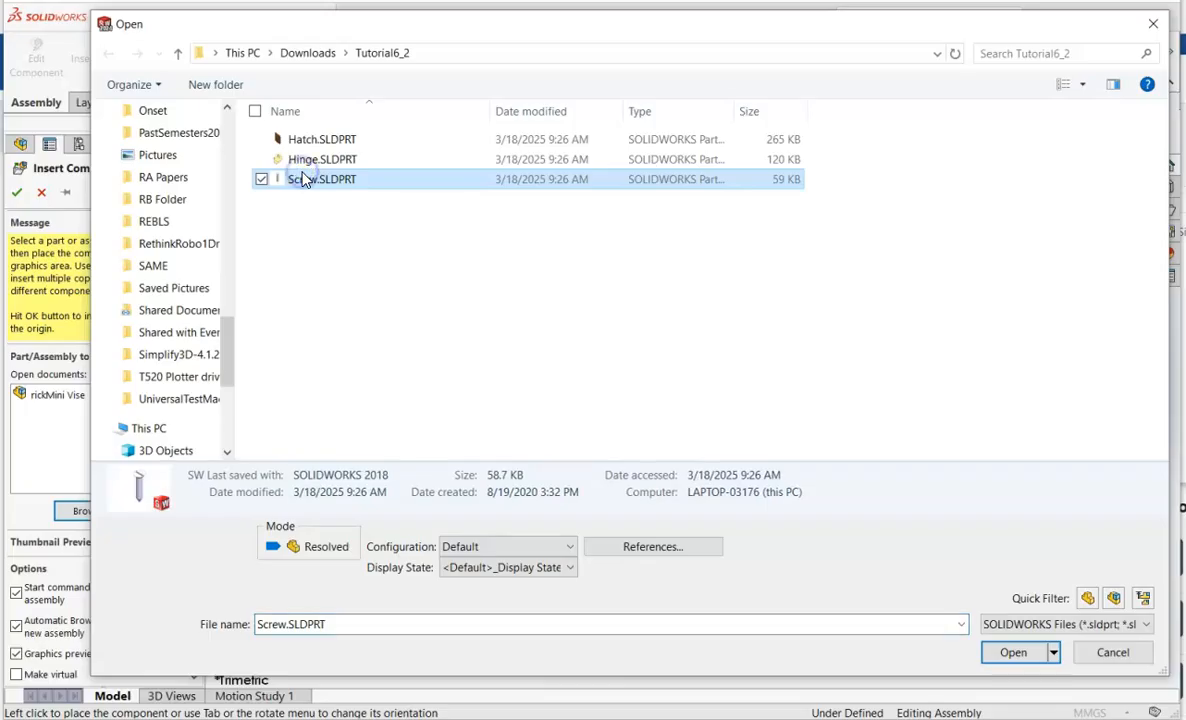
click(1000, 652)
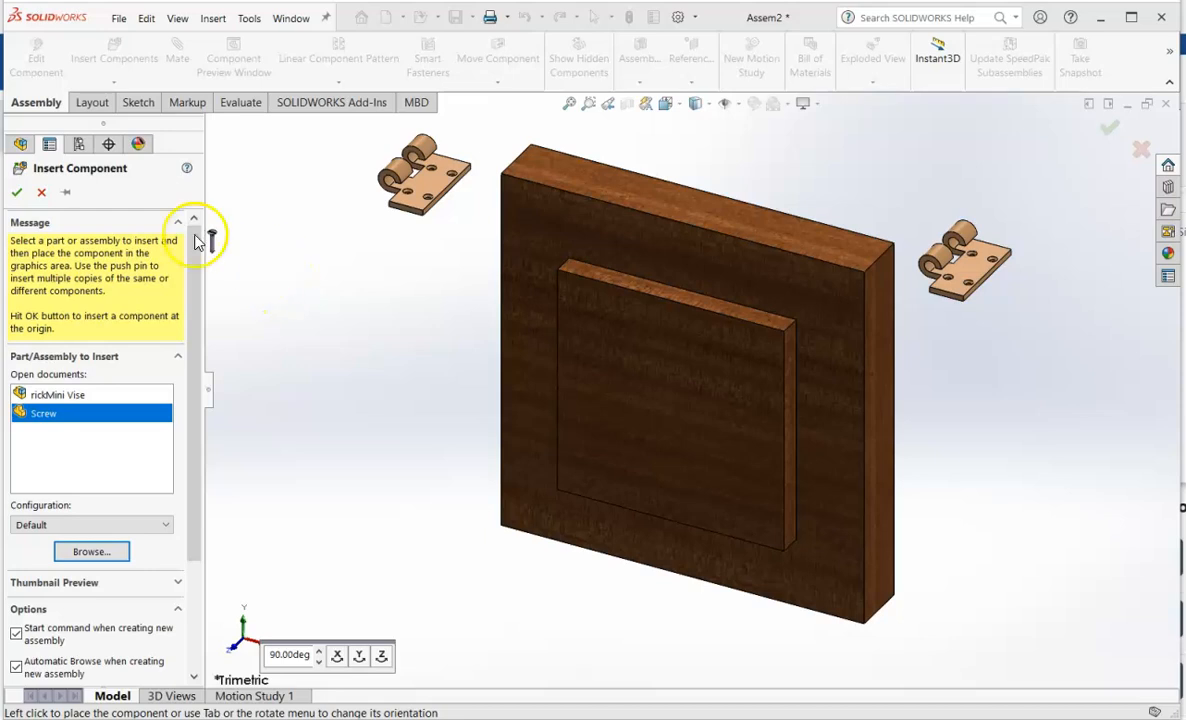
click(68, 195)
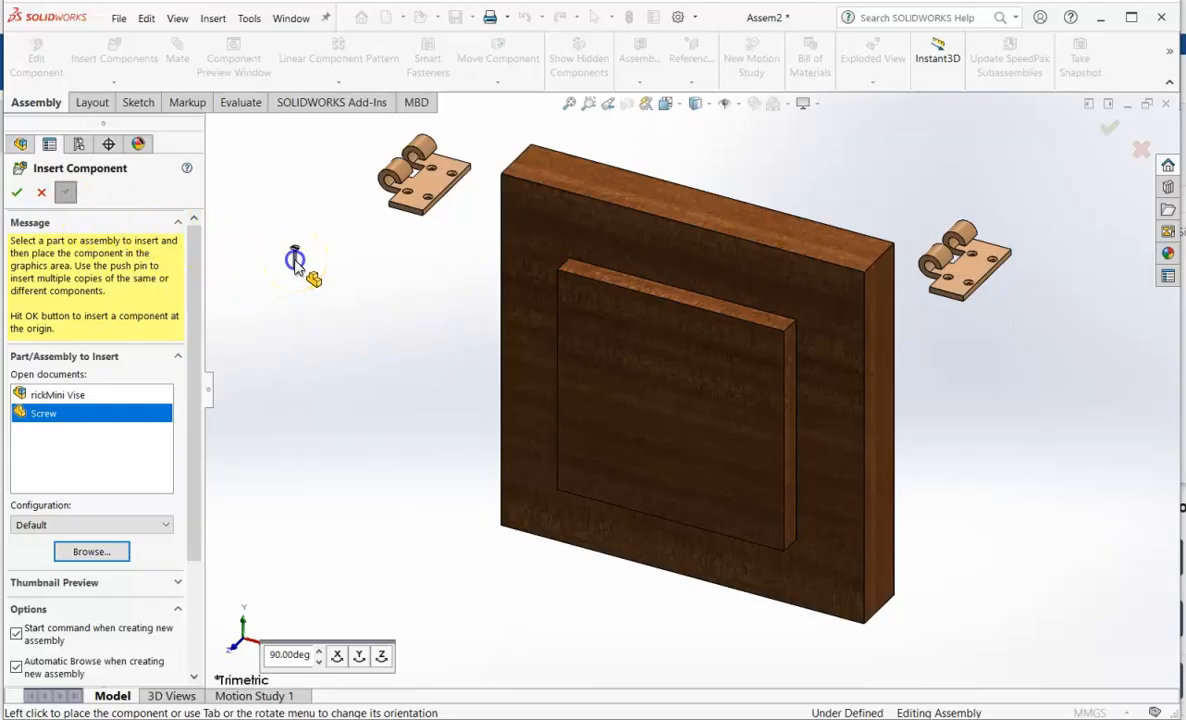
click(295, 258)
click(331, 262)
click(366, 262)
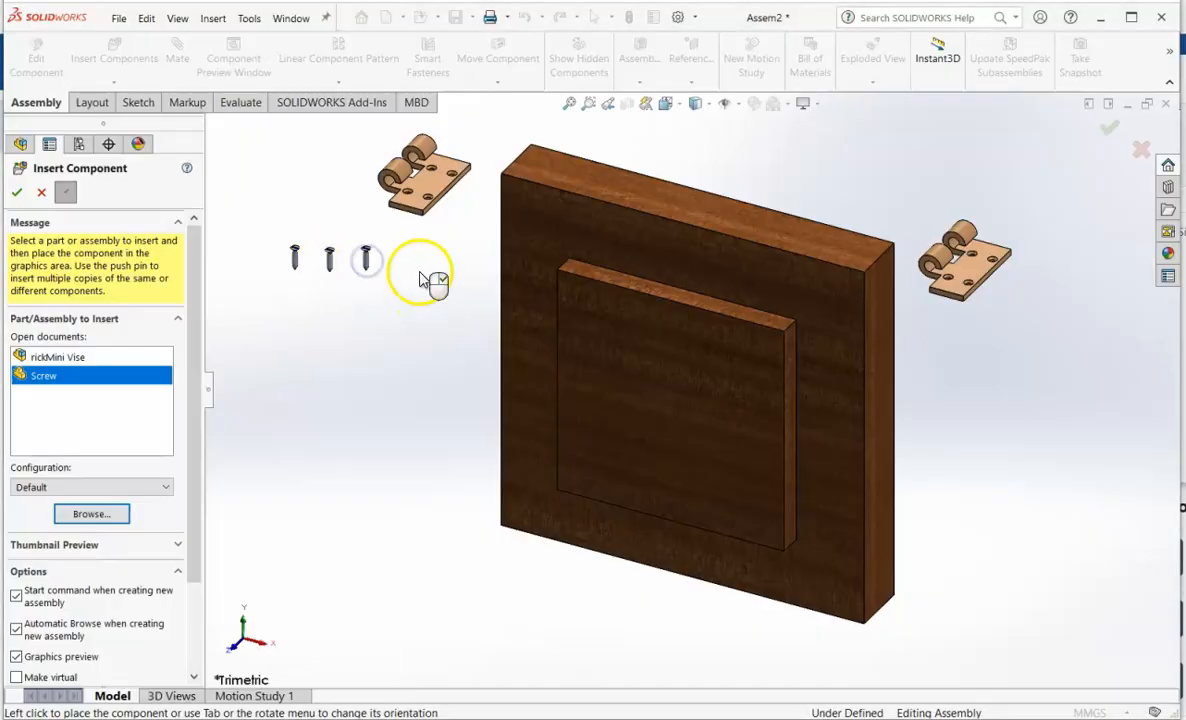
click(414, 263)
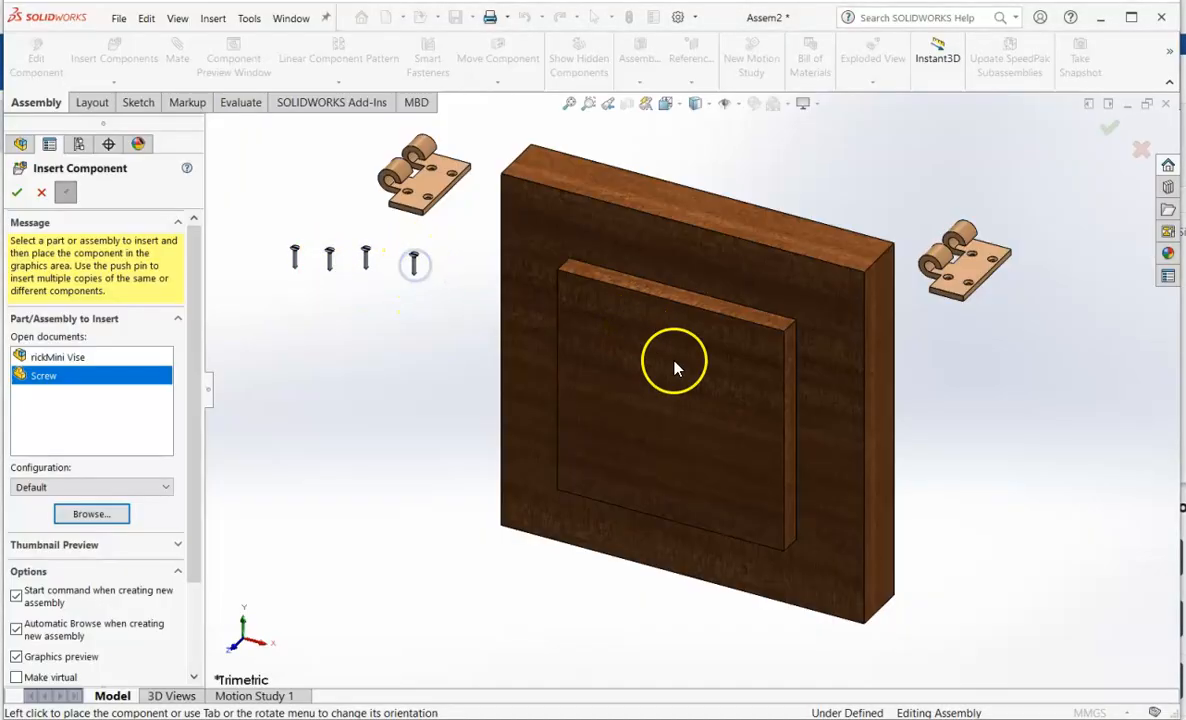
- Place four more screw copies in a row below the upper-right hinge and finish inserting components
click(956, 358)
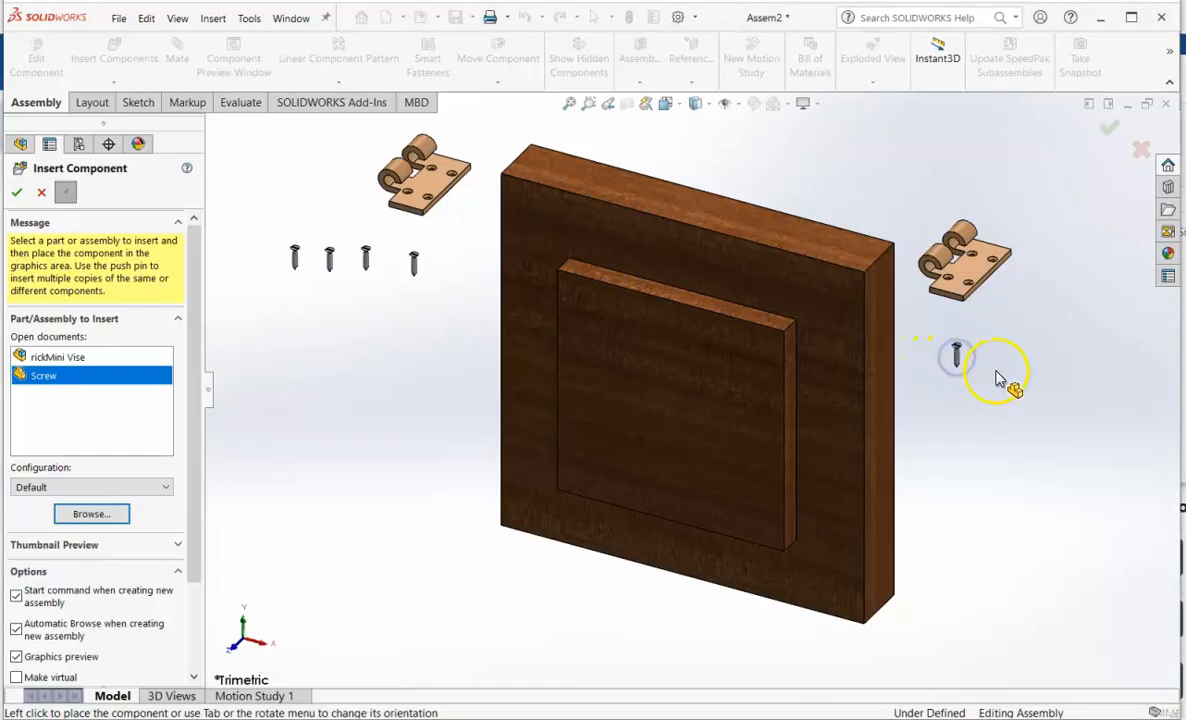
click(997, 355)
click(1040, 357)
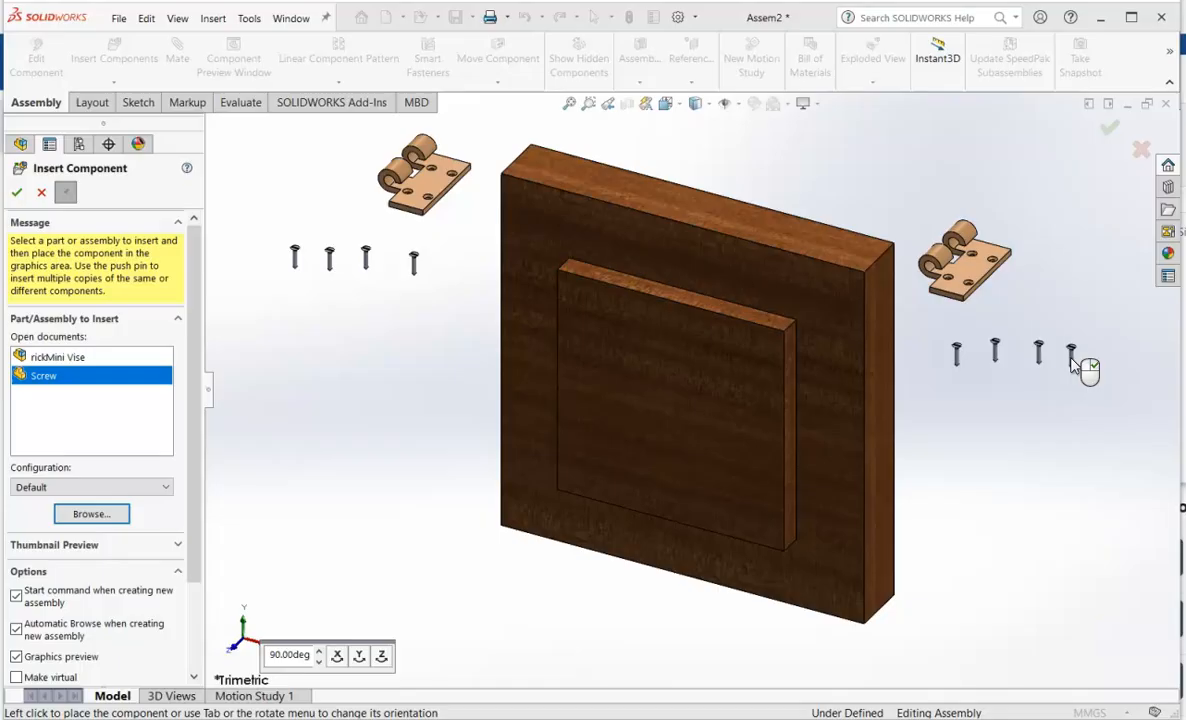
click(1072, 362)
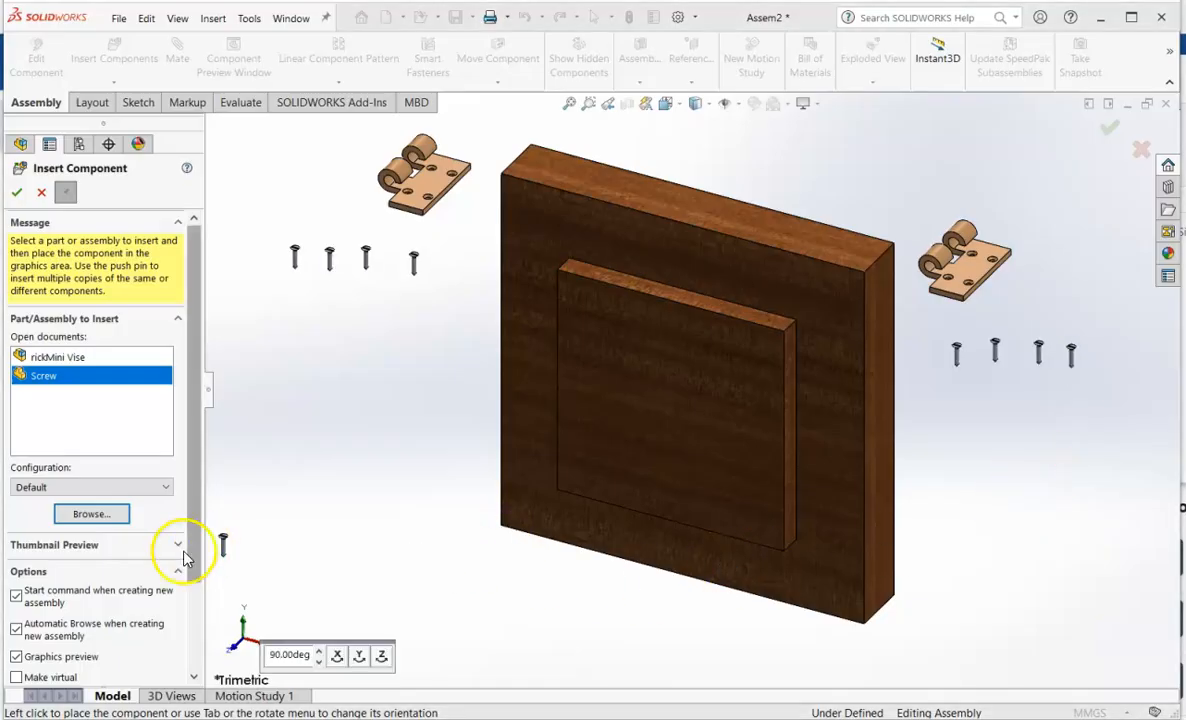
click(18, 193)
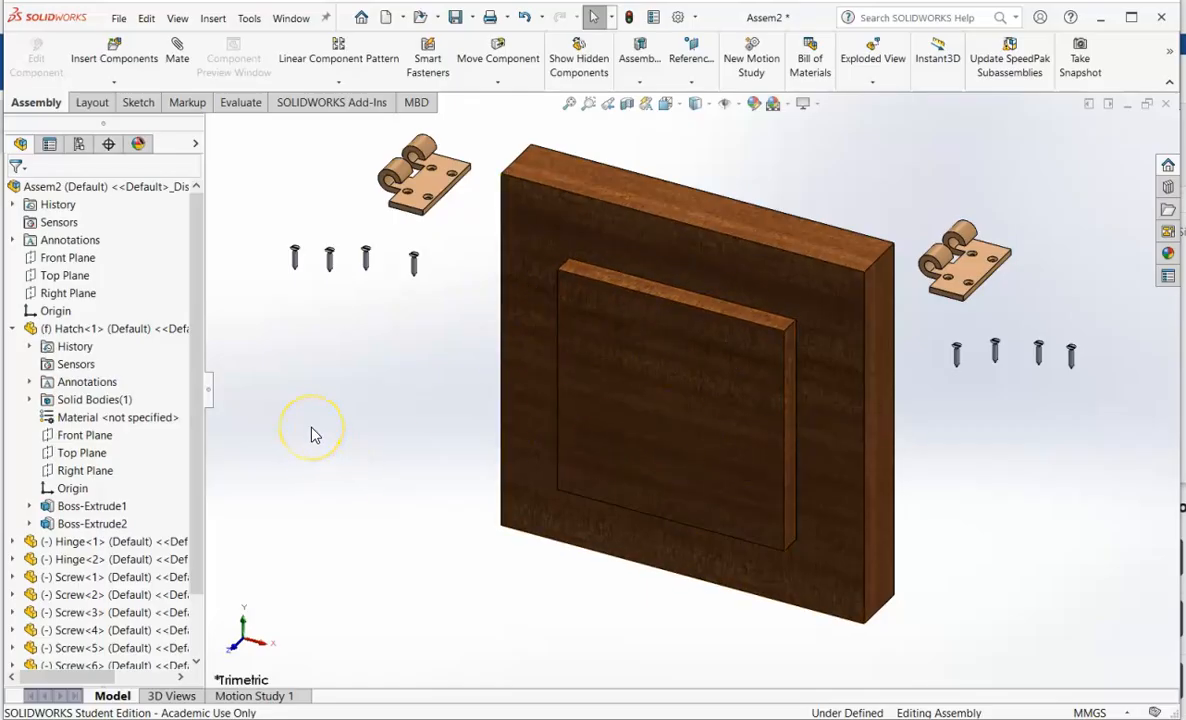
click(428, 183)
click(500, 58)
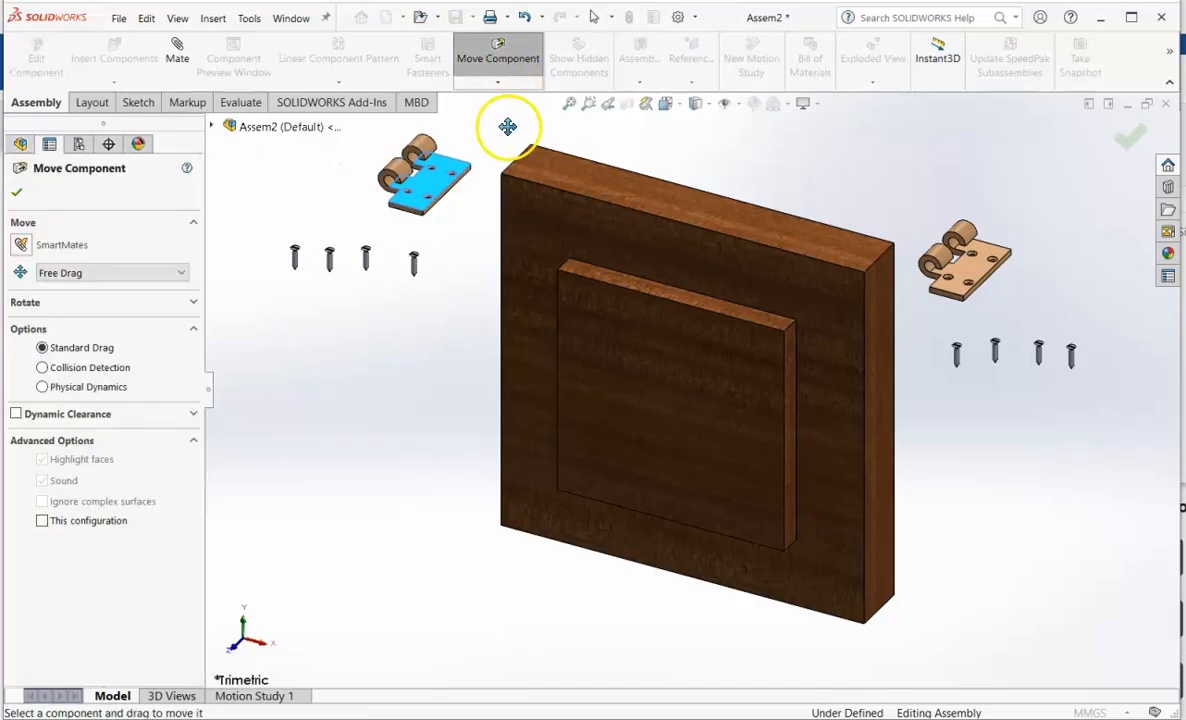
click(495, 82)
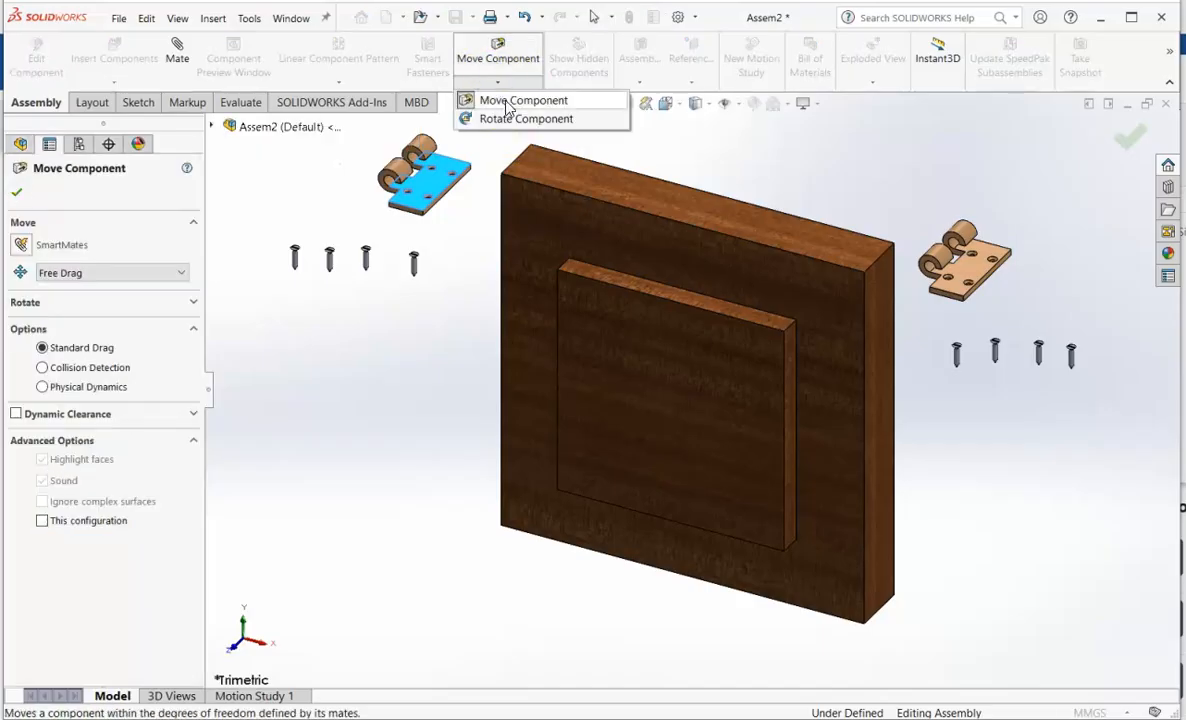
click(510, 124)
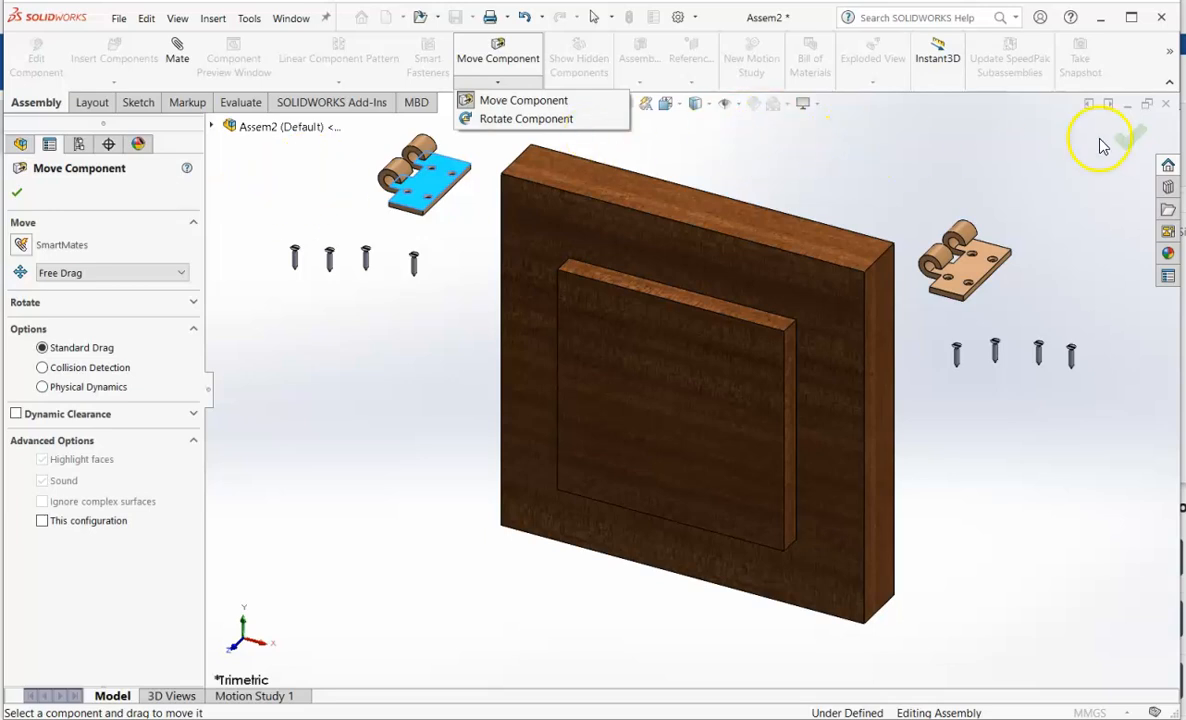
click(1129, 147)
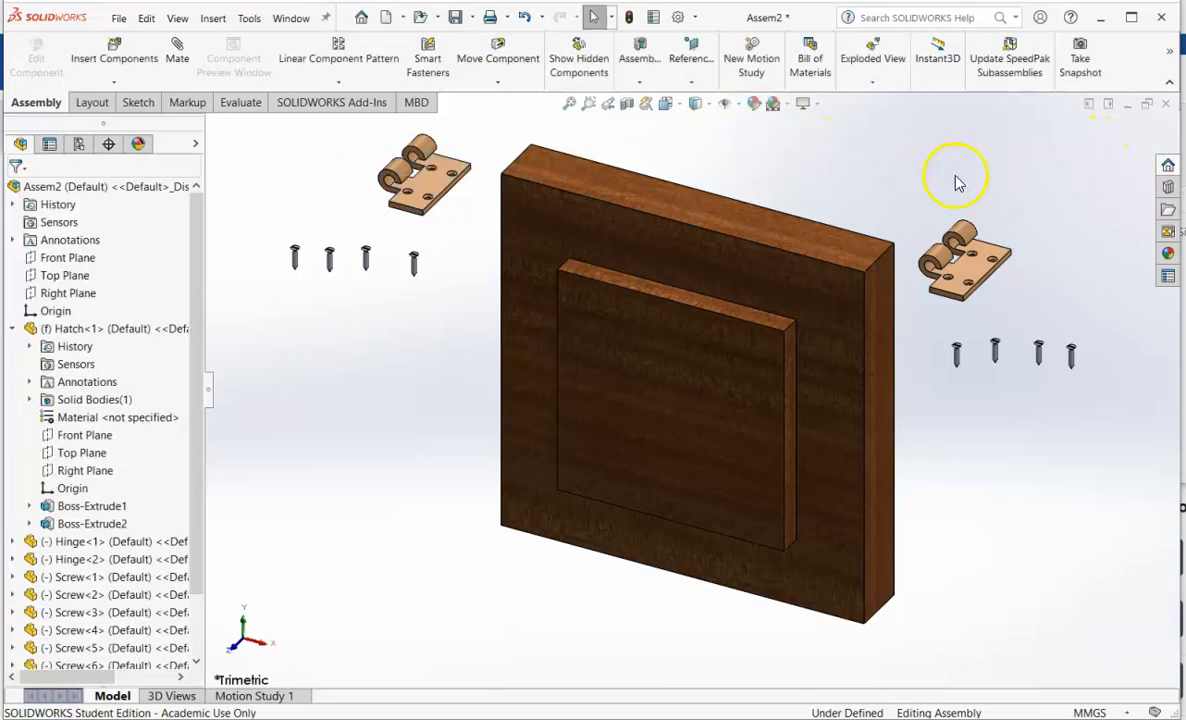
- Rotate the first hinge about a quarter turn around the vertical axis with the move triad and move it over the hatch's upper-left corner
right_click(432, 196)
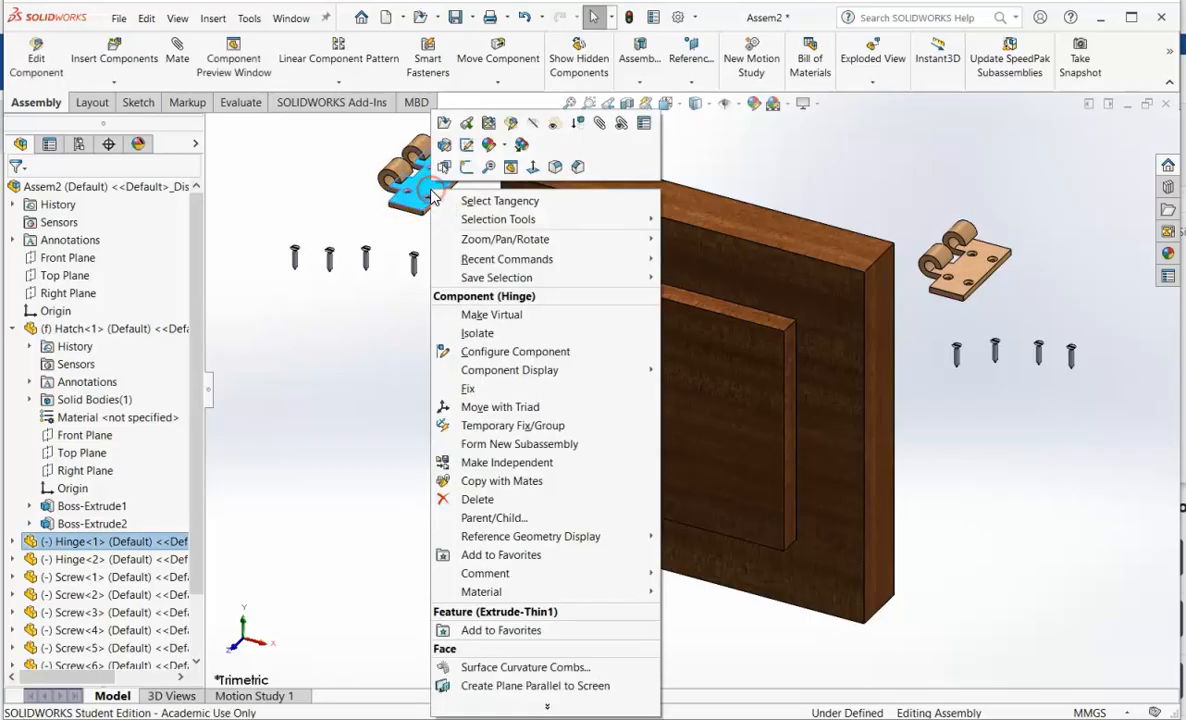
click(486, 410)
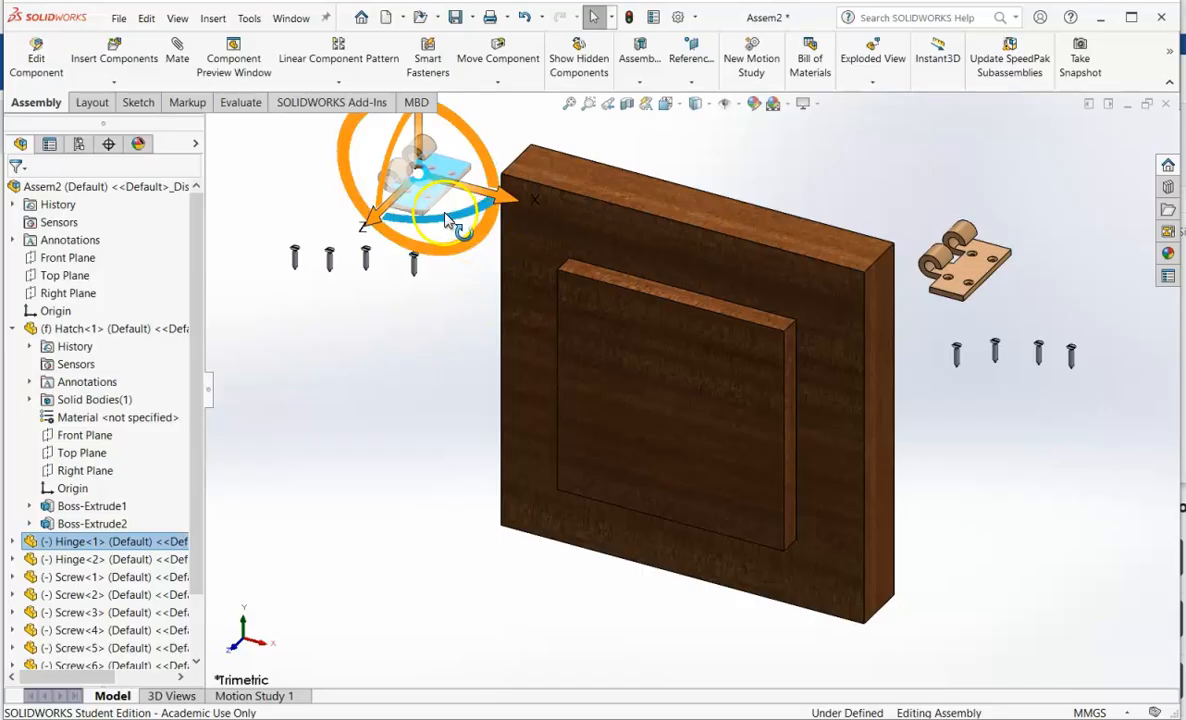
drag(455, 220, 535, 192)
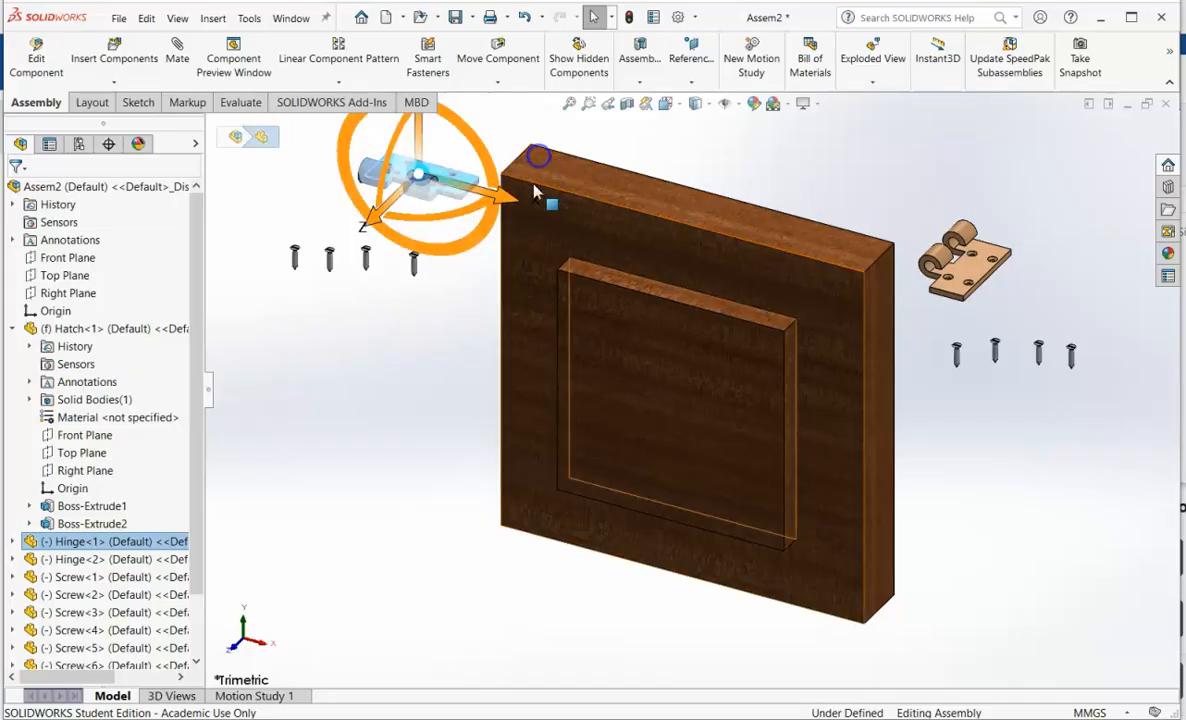
click(420, 370)
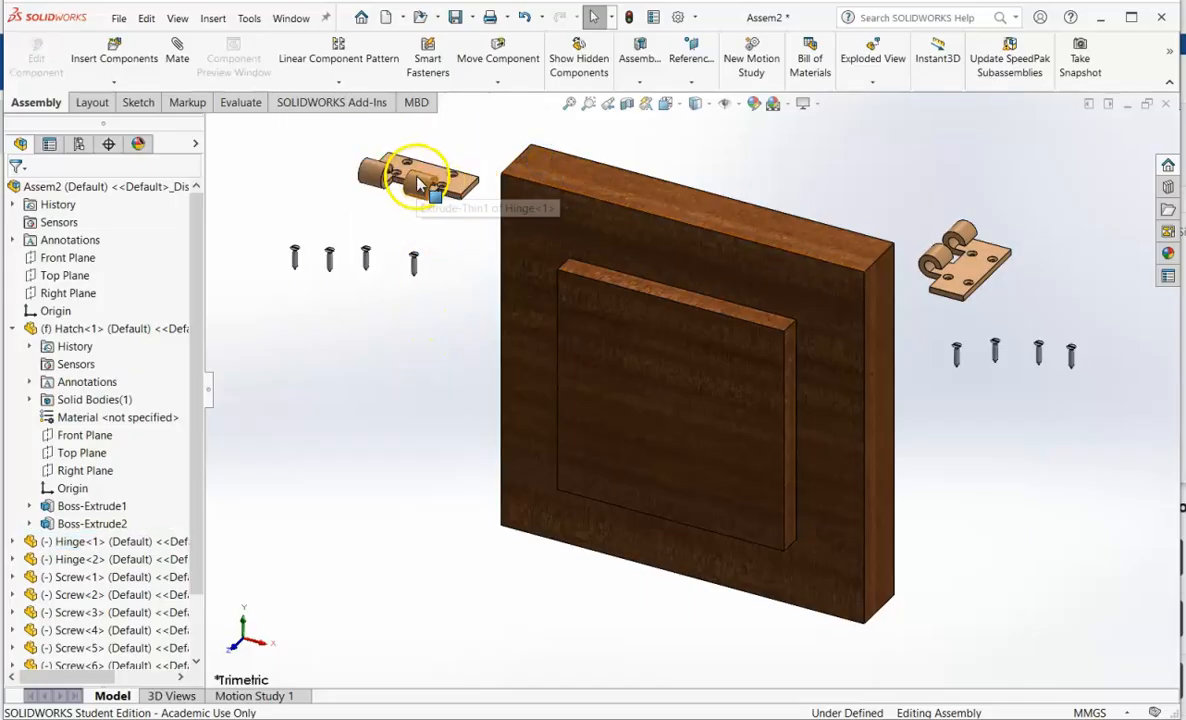
drag(423, 163, 596, 155)
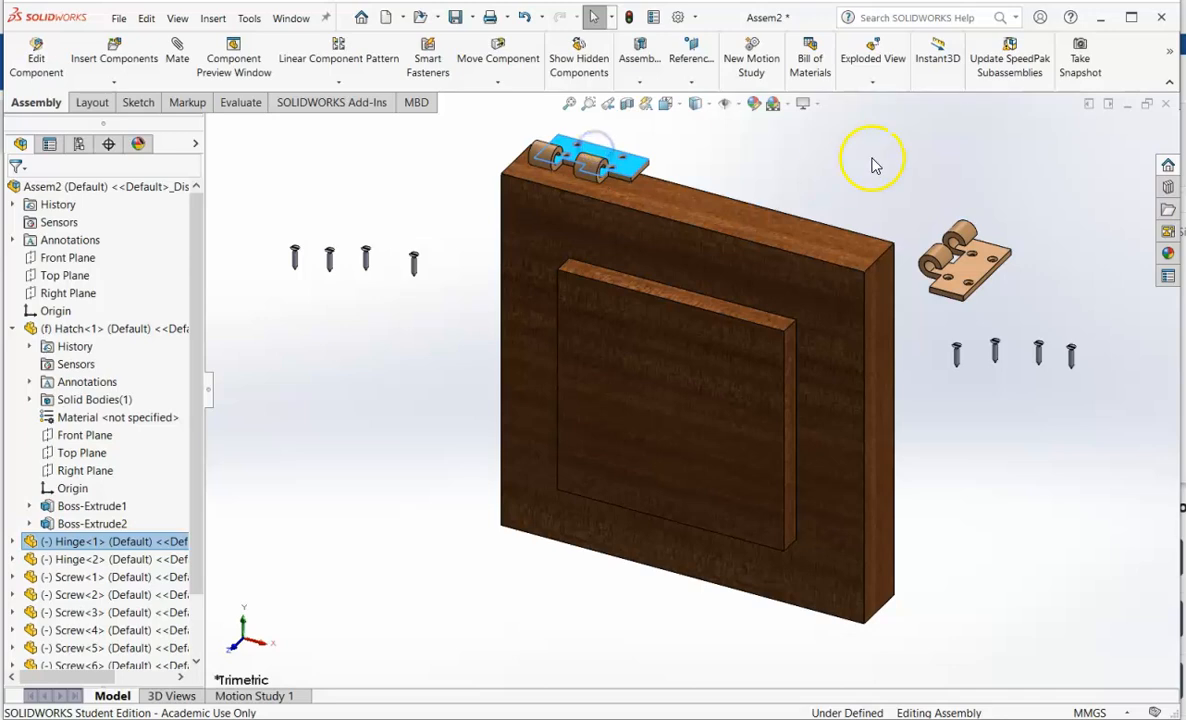
- With the move triad, rotate the second hinge around the vertical axis to match the first and raise it at the hatch's upper-right corner
click(955, 262)
right_click(978, 268)
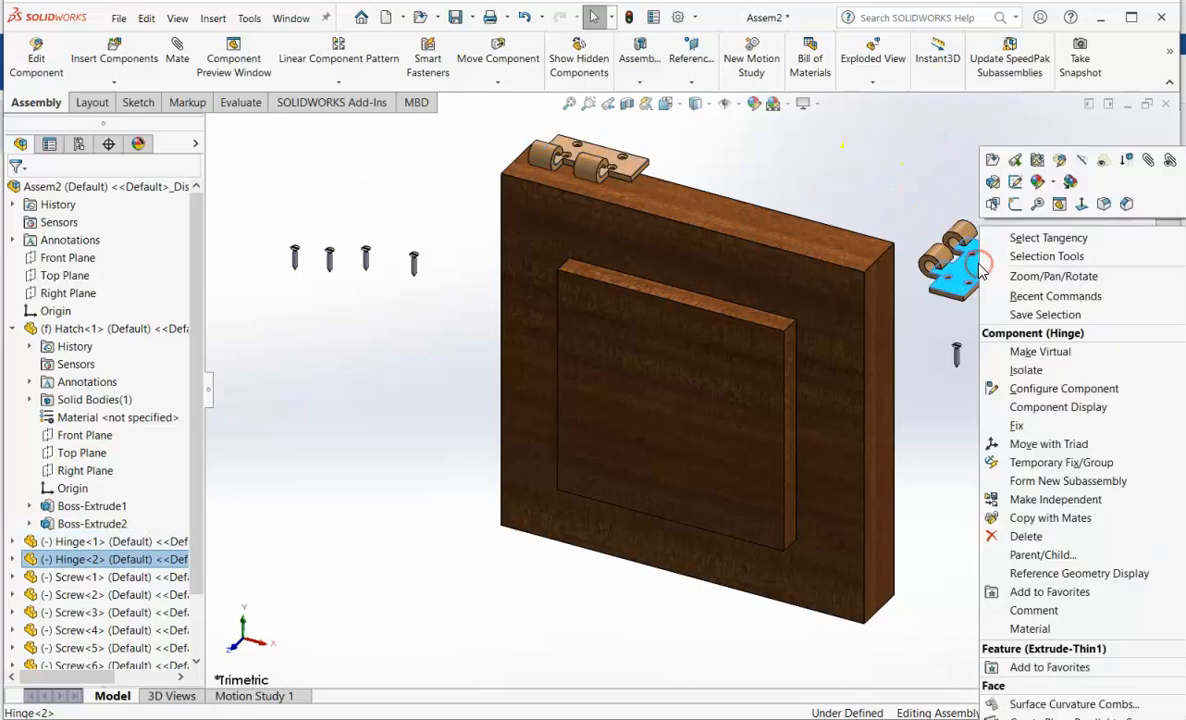
click(1048, 444)
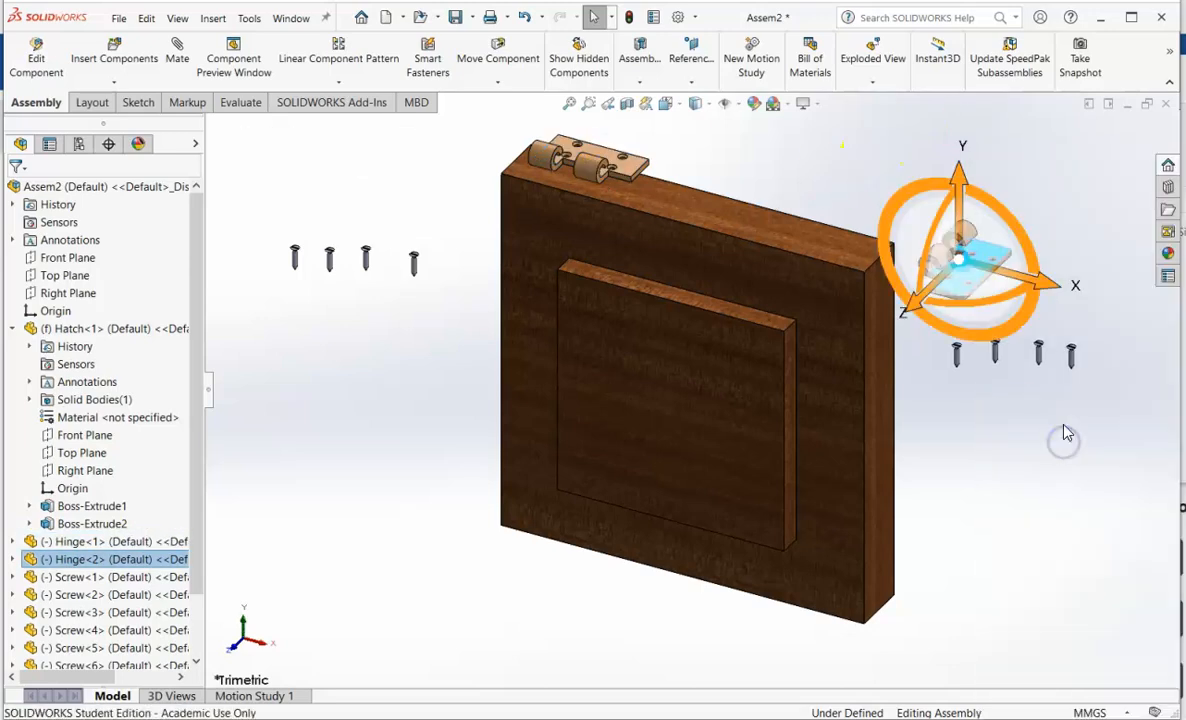
drag(962, 314, 889, 240)
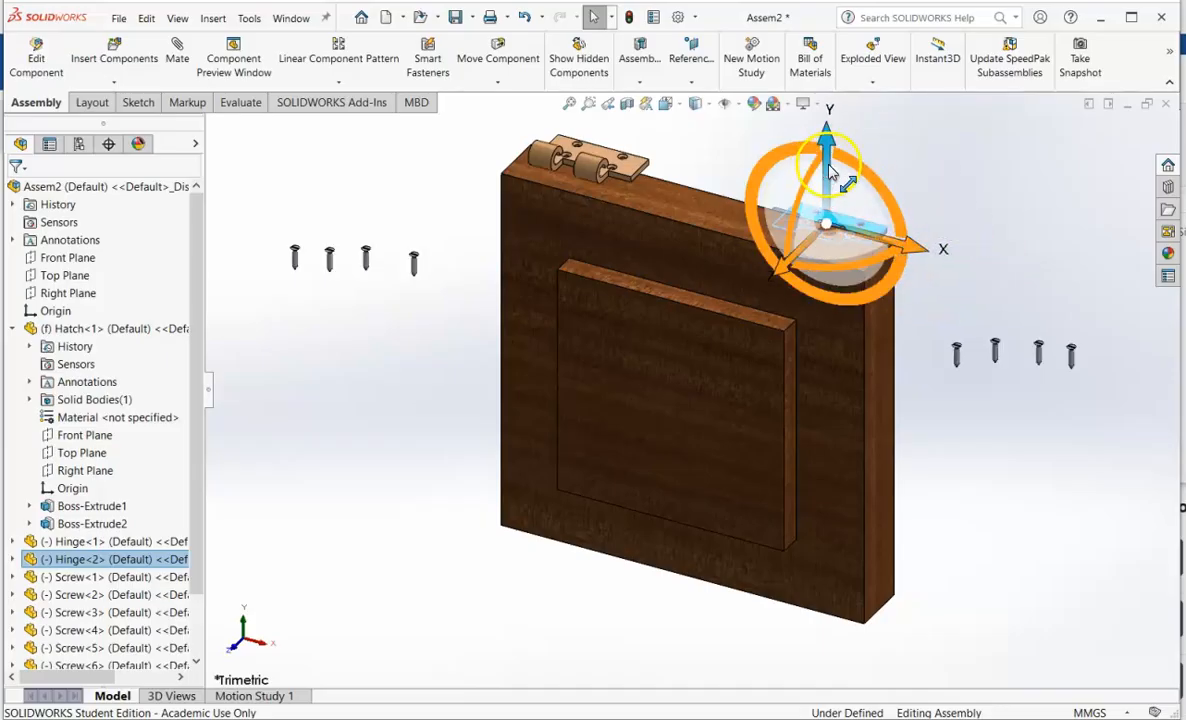
drag(829, 172, 828, 155)
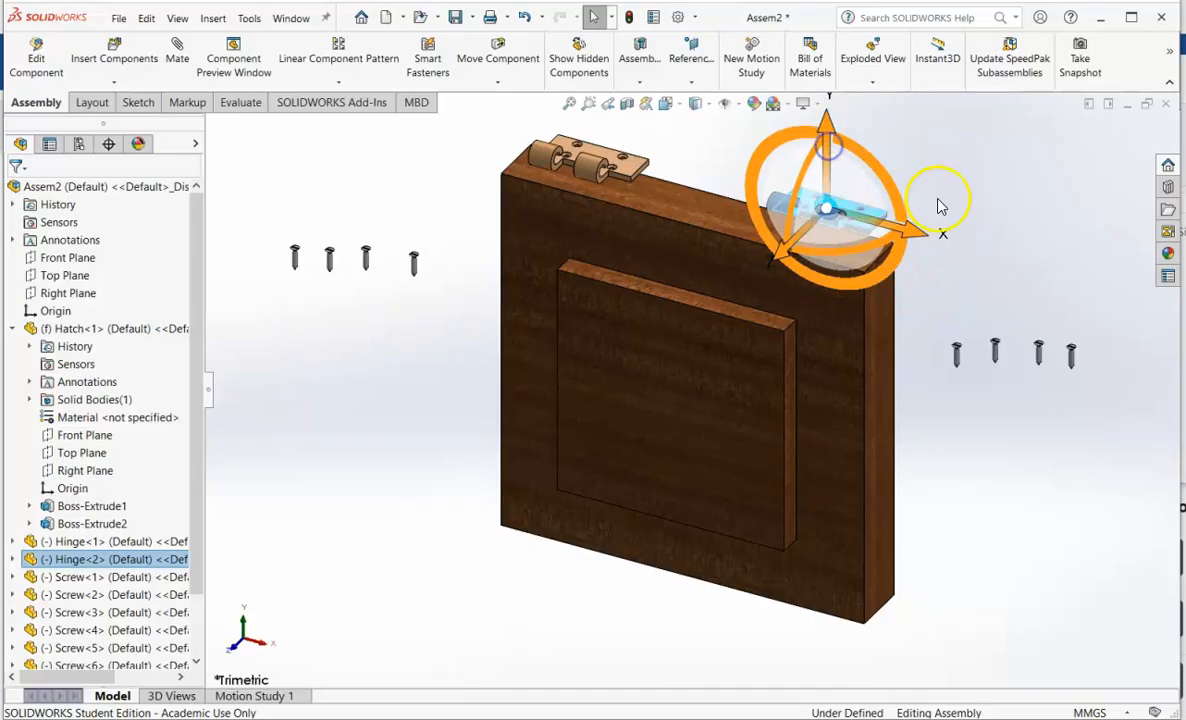
- Close the triad and reposition the second hinge freely just above the hatch's top face near the right end
click(954, 205)
click(929, 231)
drag(838, 199, 810, 243)
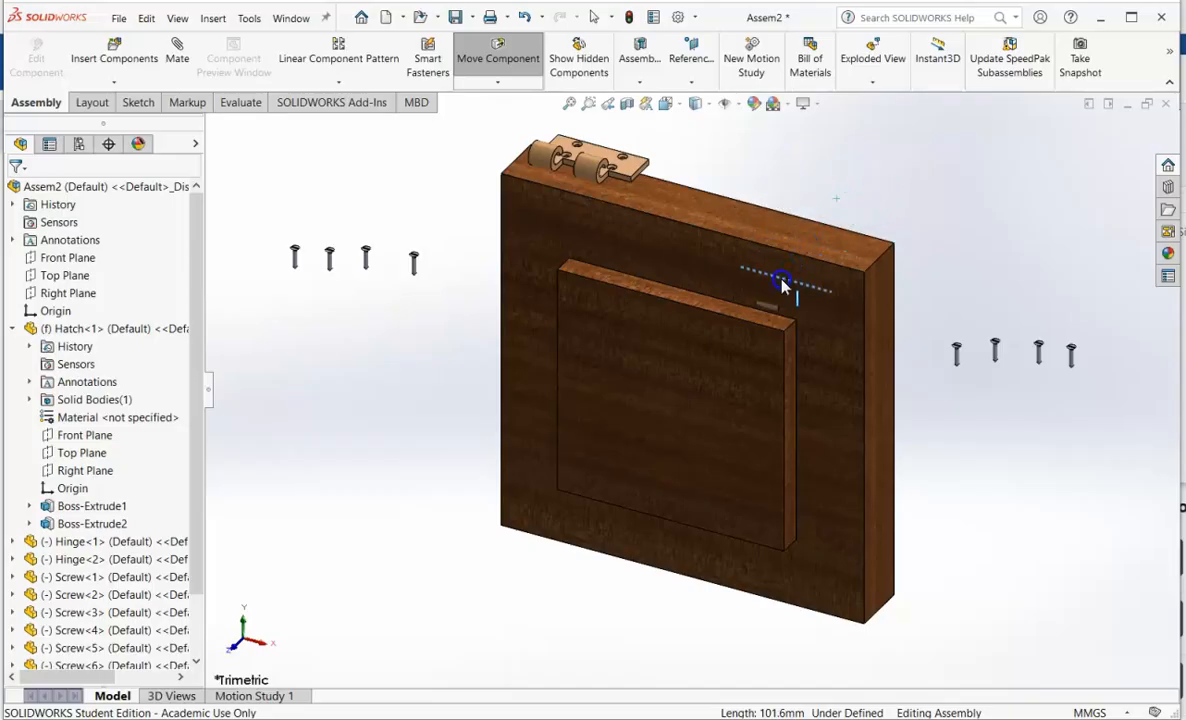
drag(760, 327, 829, 184)
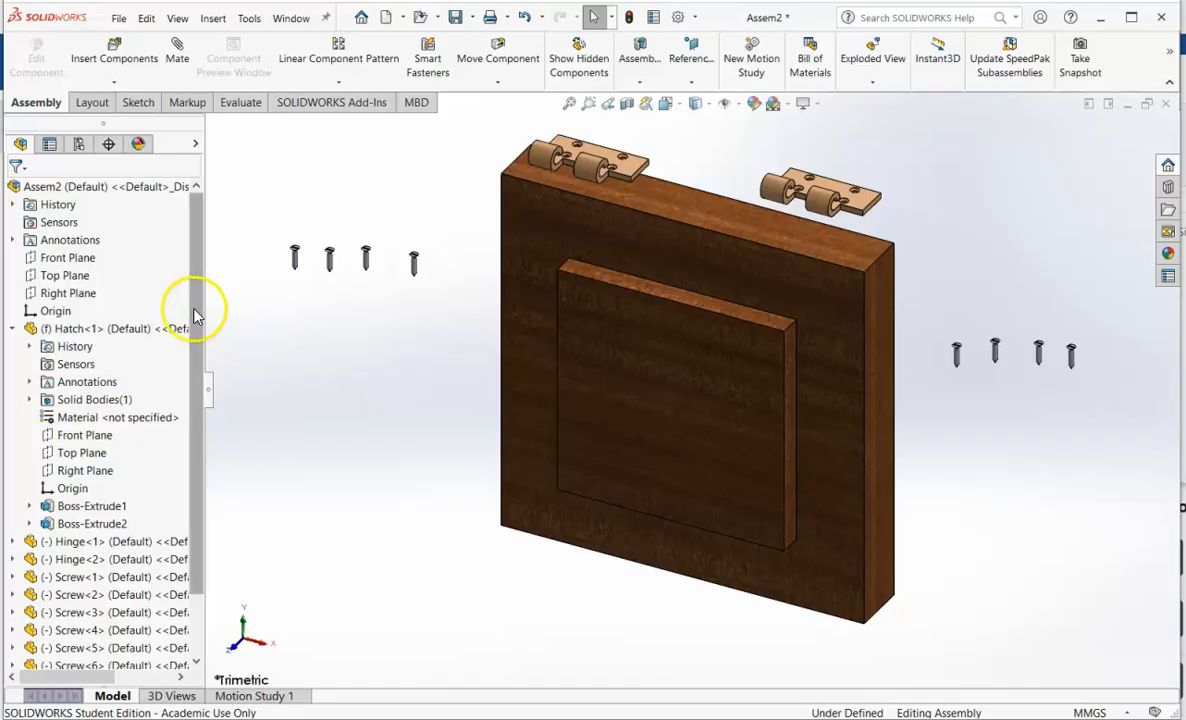
- Collapse the Hatch component in the feature tree and review the assembly's list of hinges and screws
drag(202, 300, 213, 440)
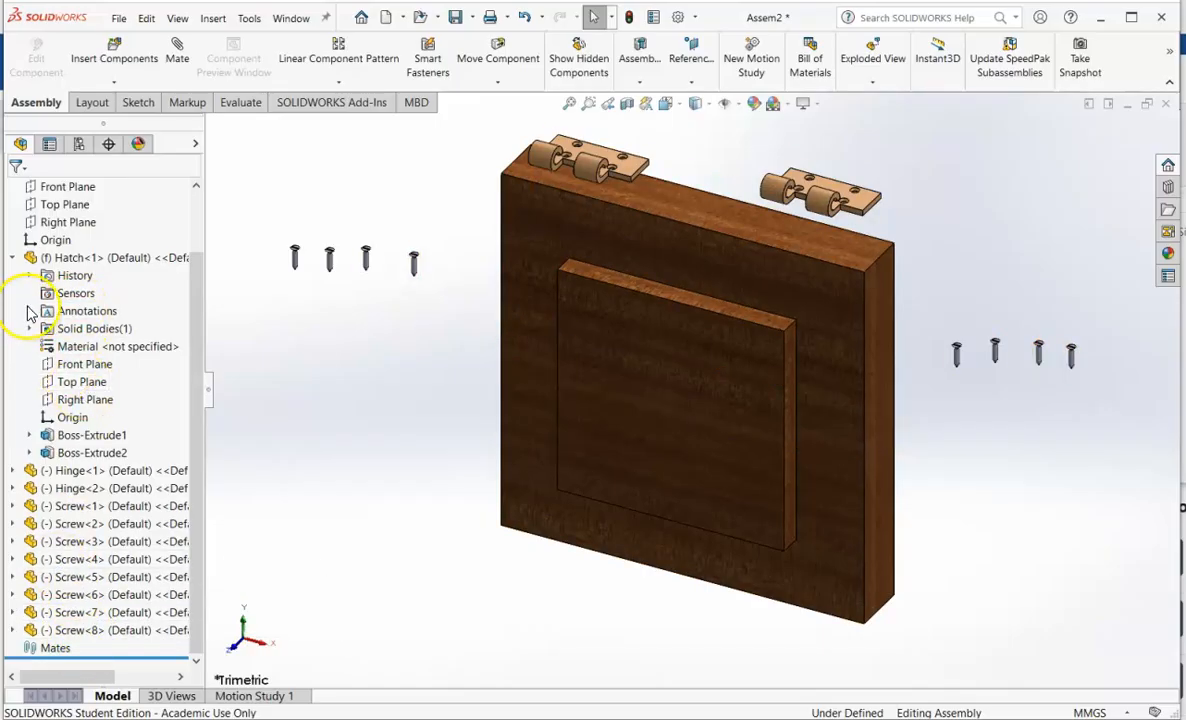
click(12, 258)
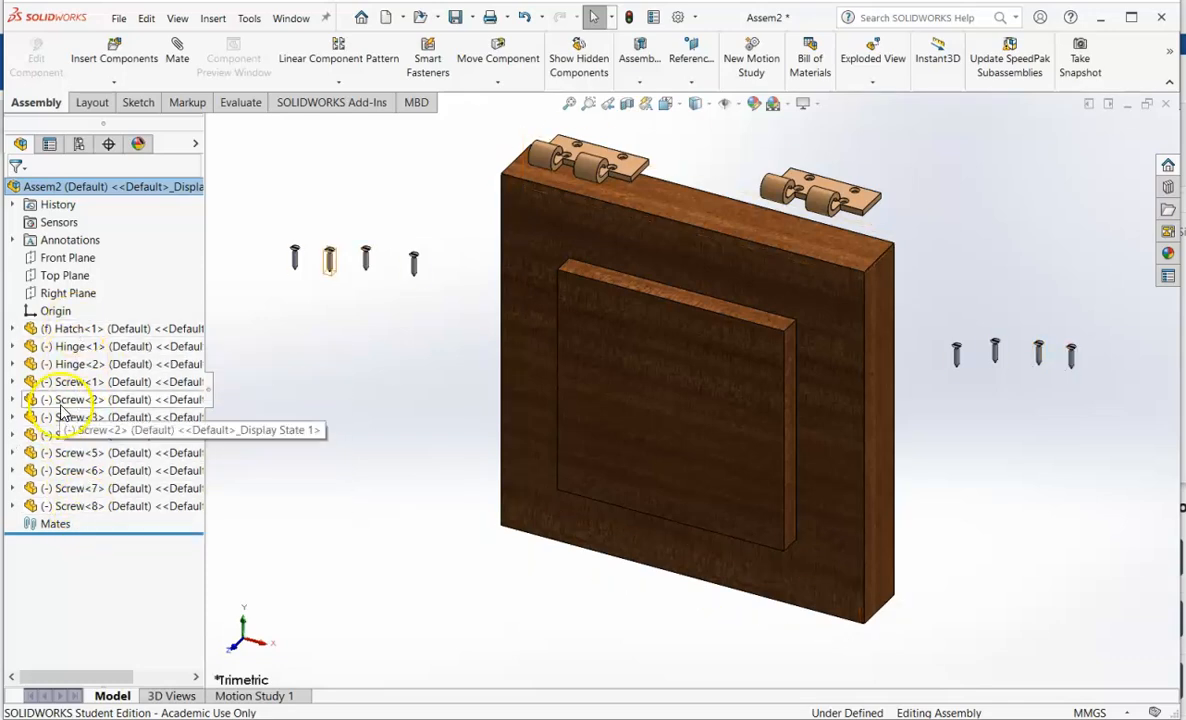
click(62, 197)
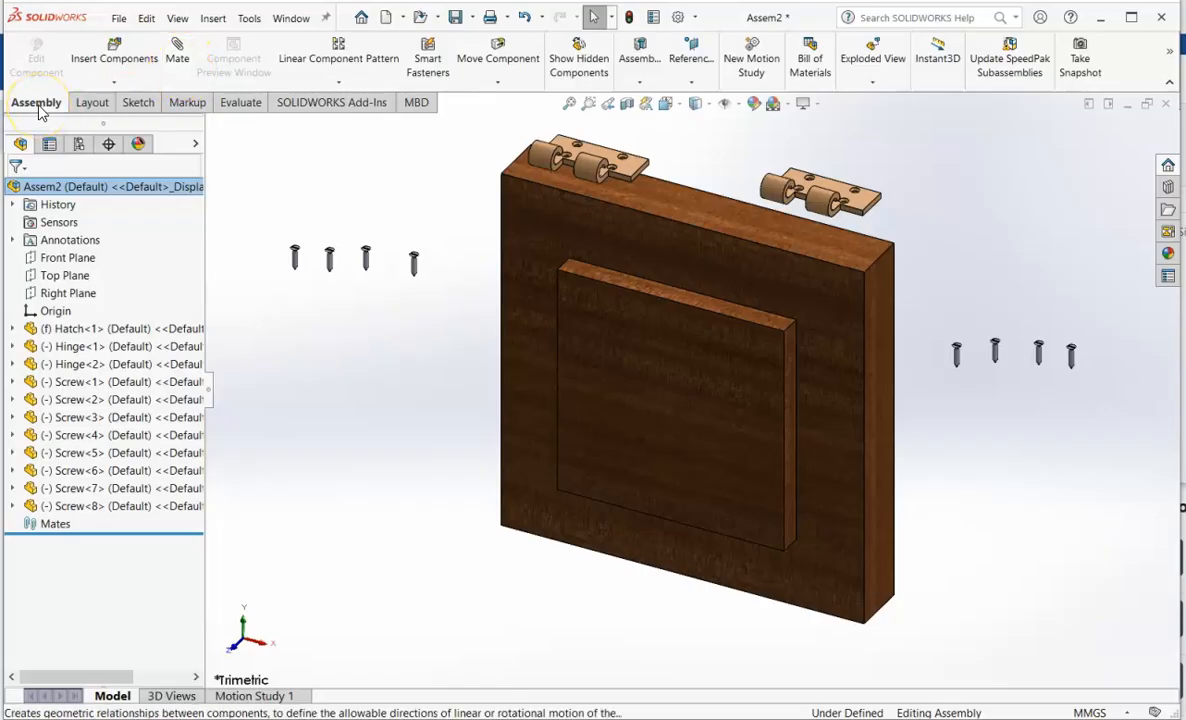
- Start the Mate command and examine the advanced and mechanical mate types before returning to the standard mates
click(178, 56)
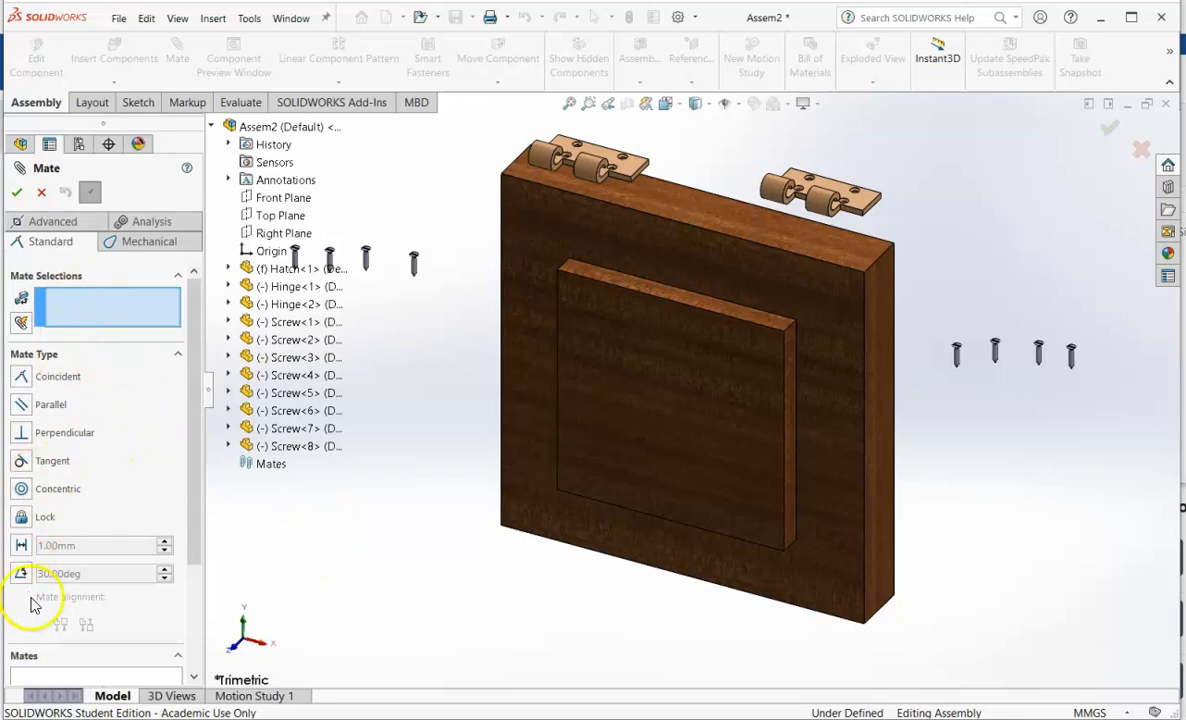
click(51, 224)
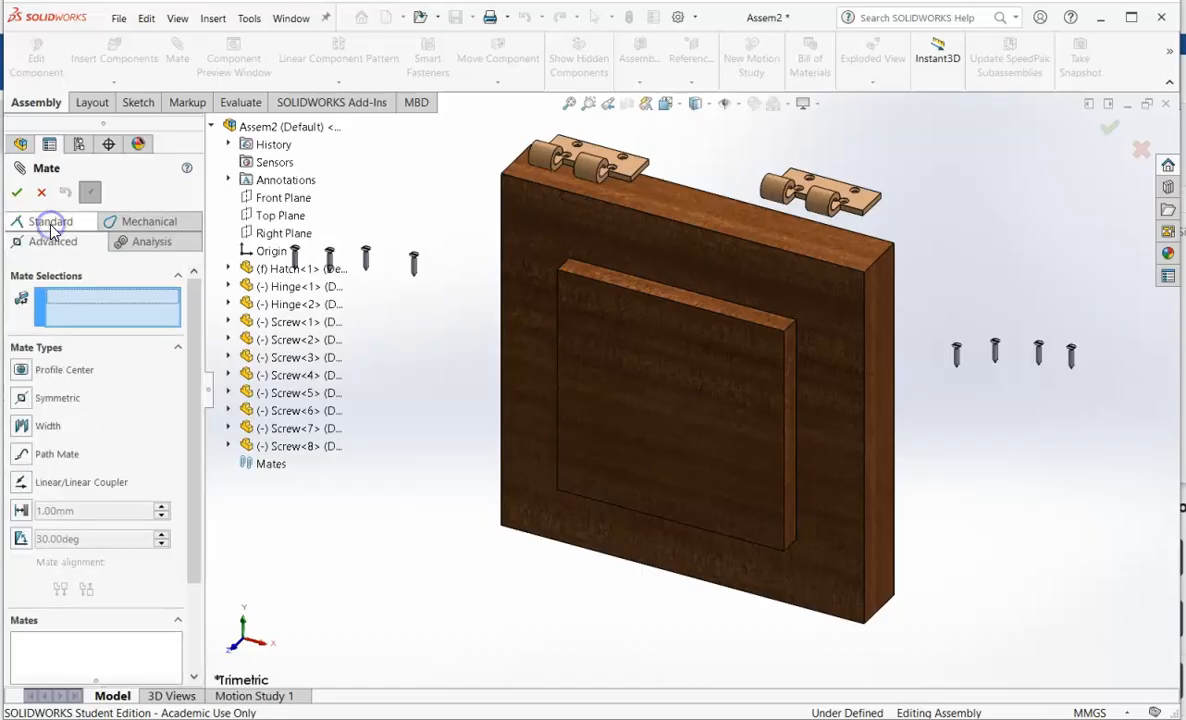
click(140, 221)
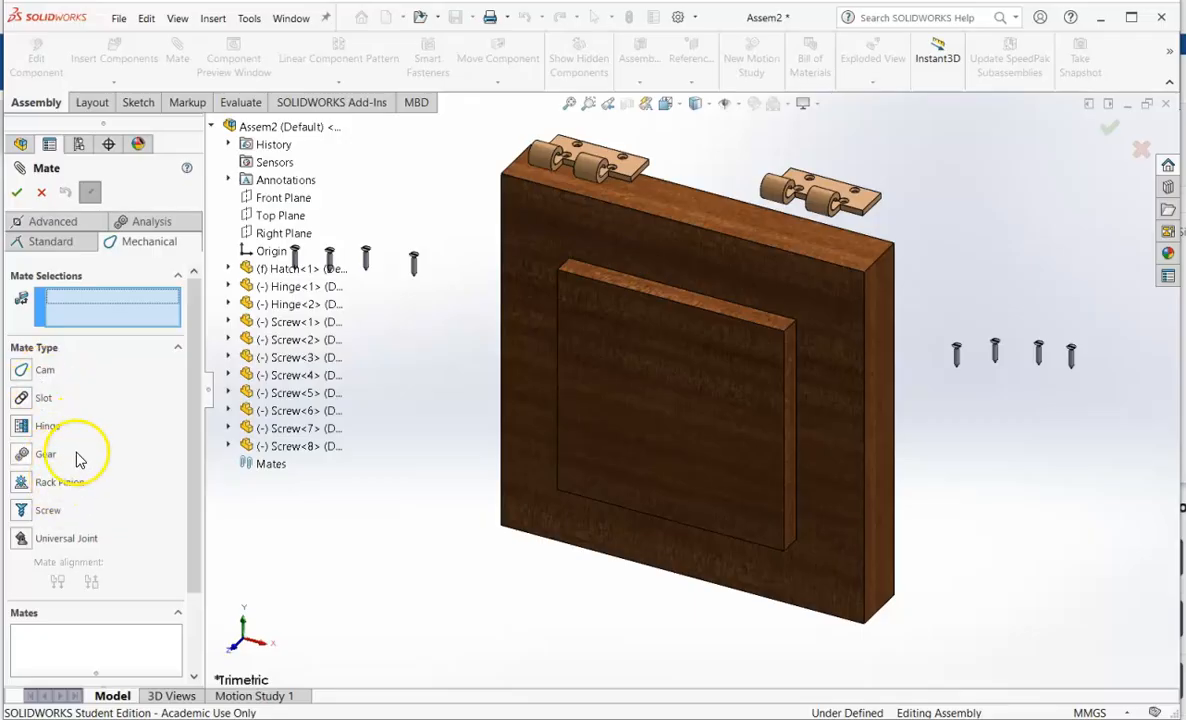
click(145, 222)
click(40, 222)
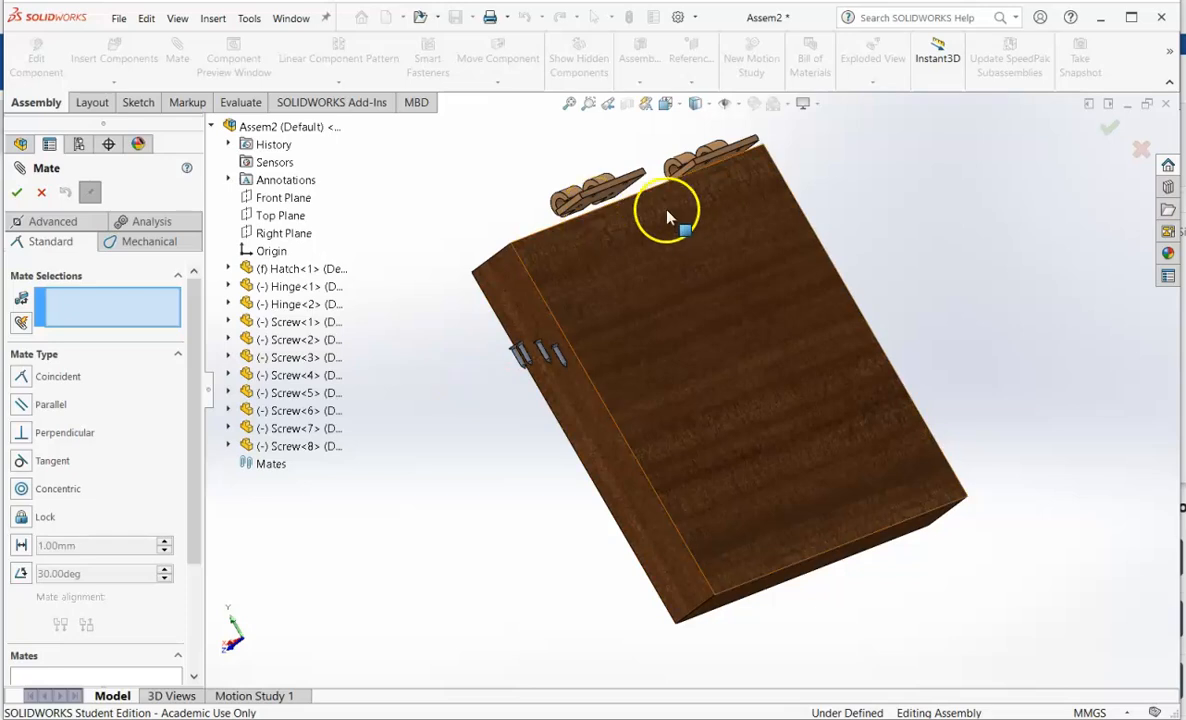
- Mate the second hinge's long plate-edge face coincident with the hatch's large flat face, and slide the hinge up to the hatch's corner
scroll(617, 170, down, 3)
scroll(617, 175, down, 2)
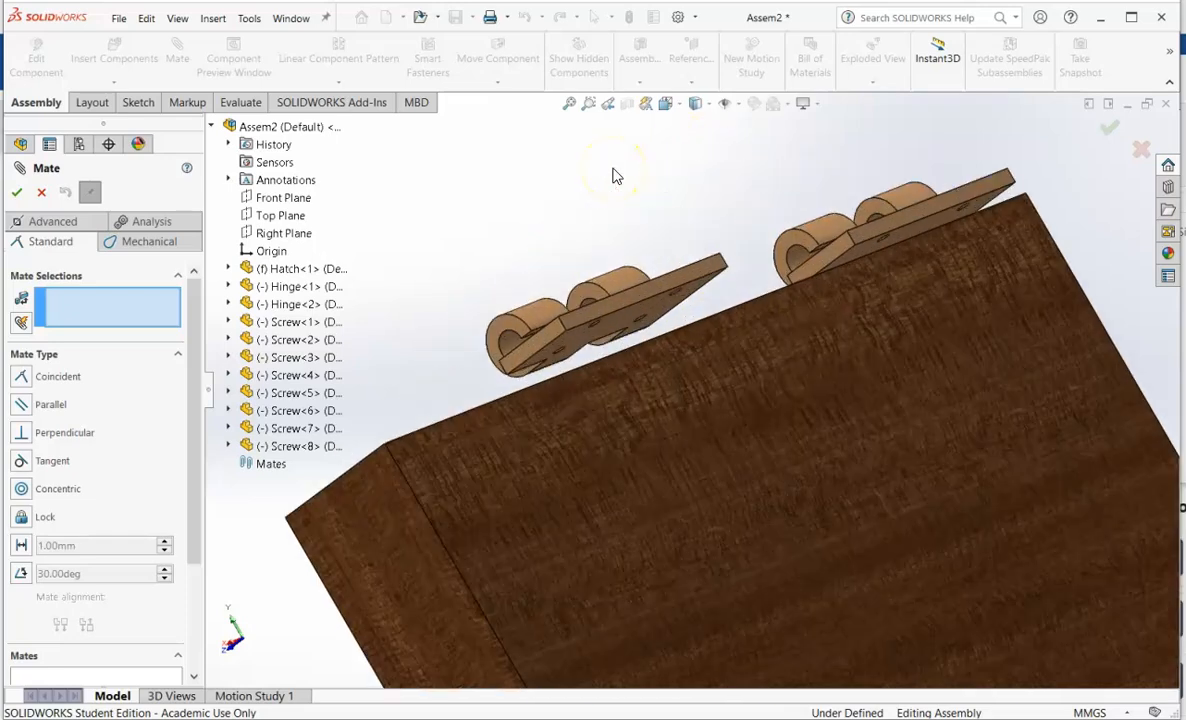
click(602, 318)
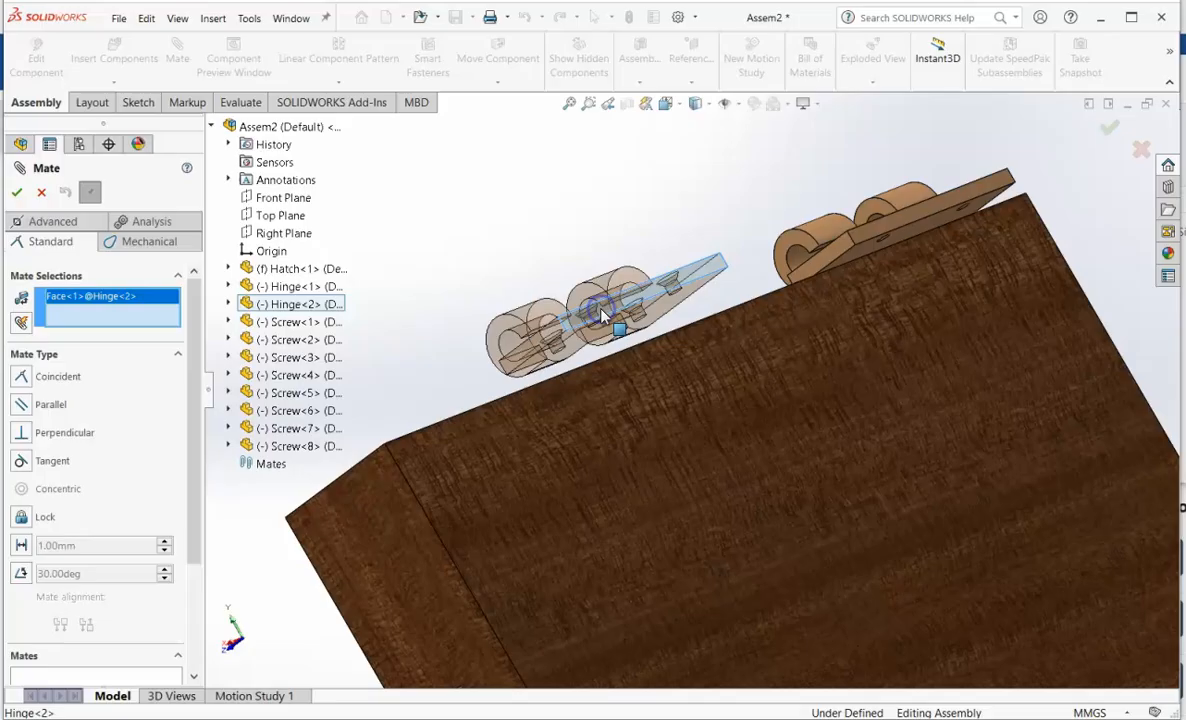
click(625, 489)
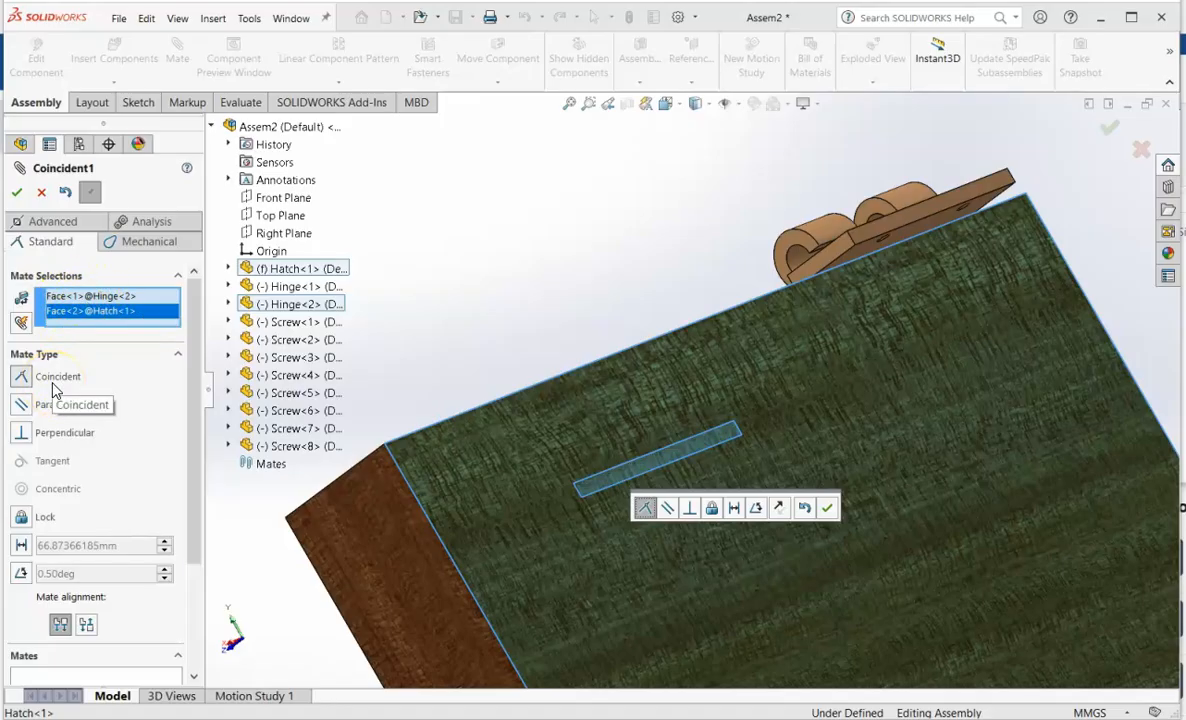
click(15, 196)
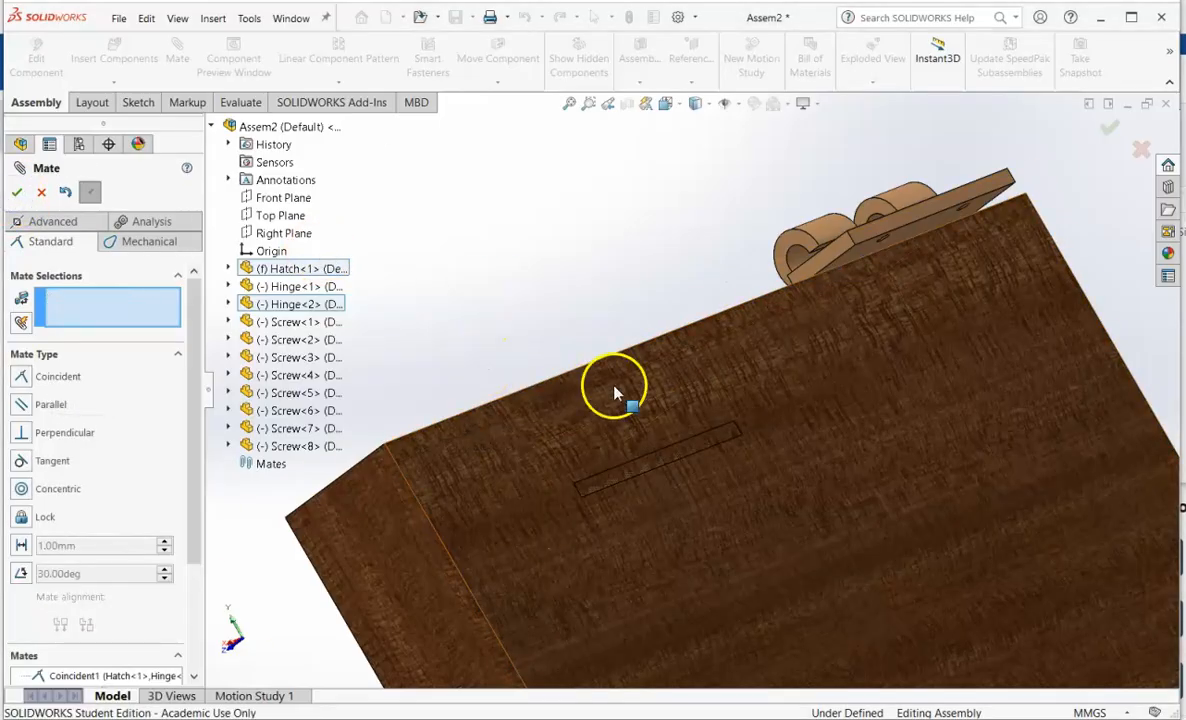
drag(662, 484, 504, 371)
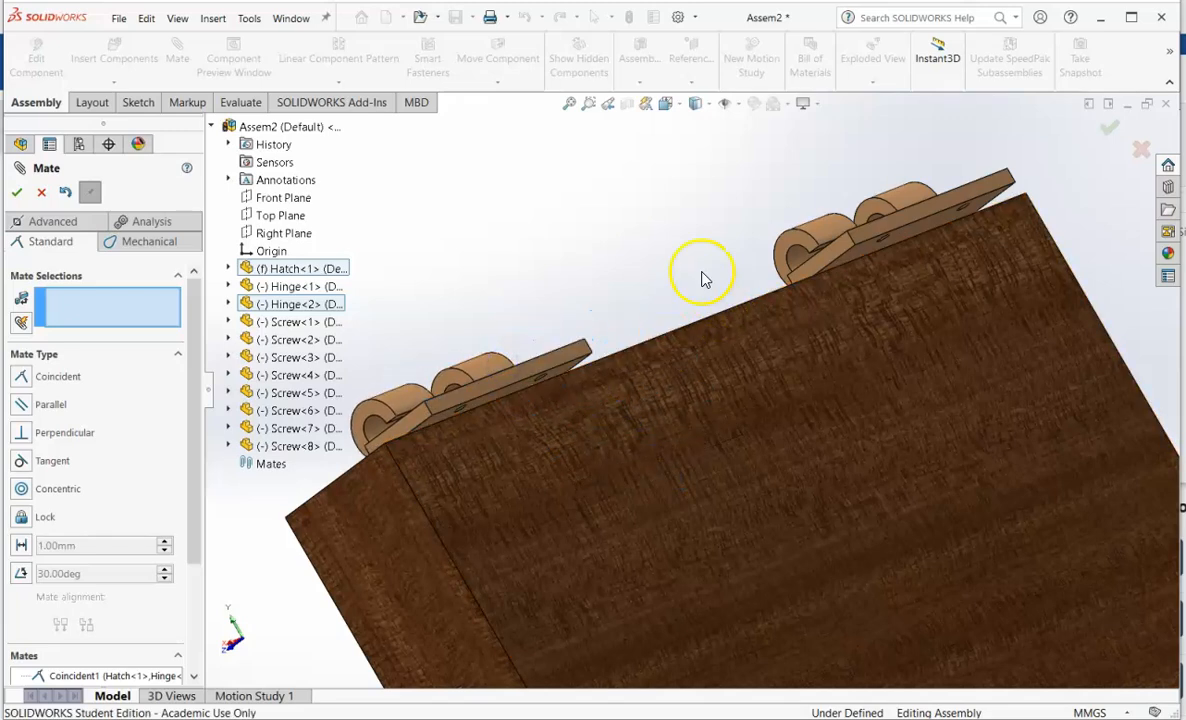
- Mate the first hinge's matching plate-edge face coincident with the same hatch face, pull the hinge up above the edge, and finish mating
click(931, 210)
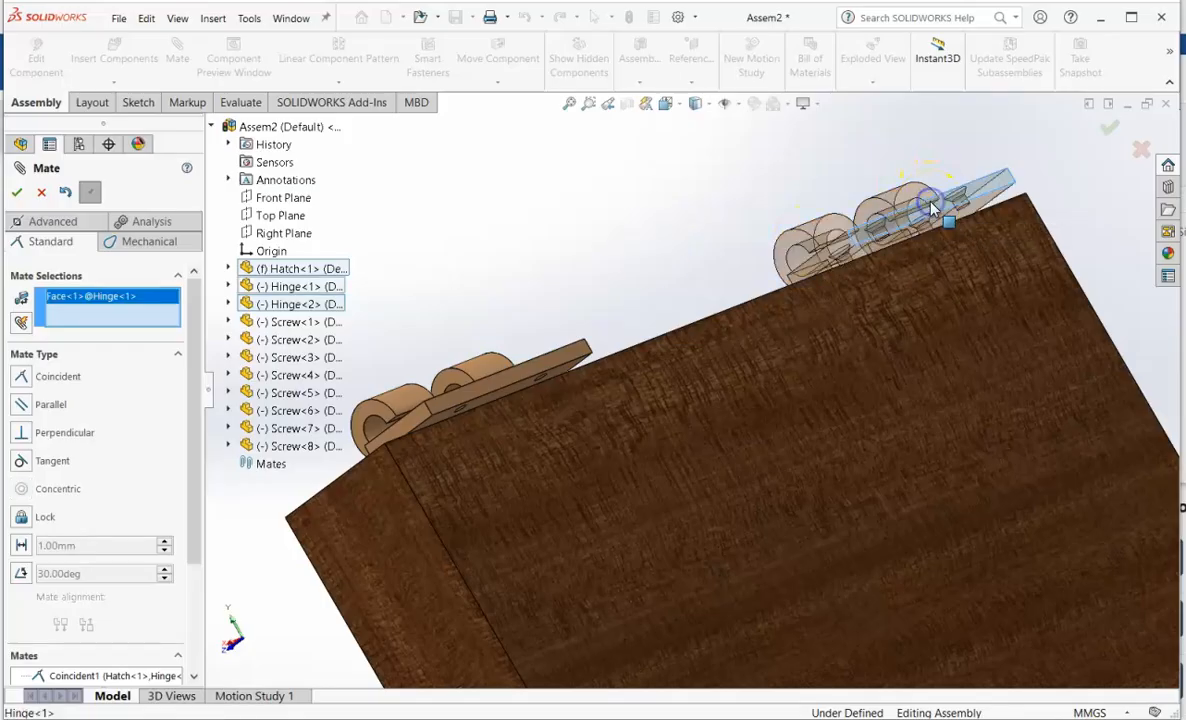
click(959, 332)
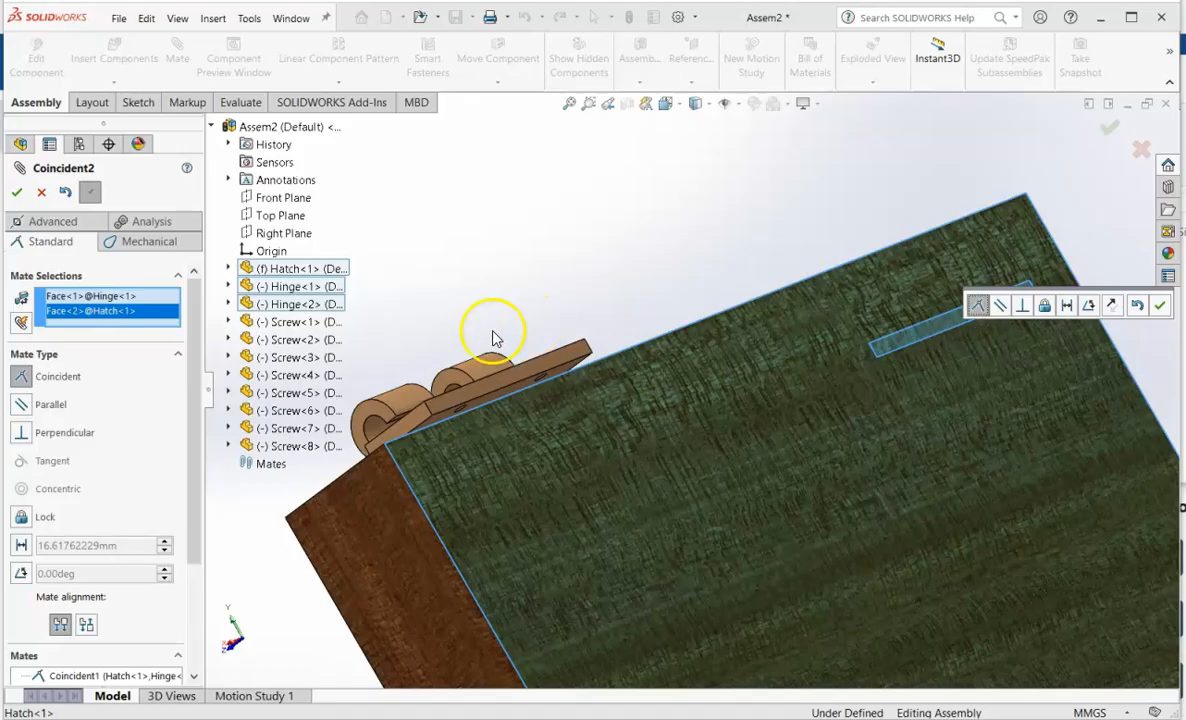
click(17, 193)
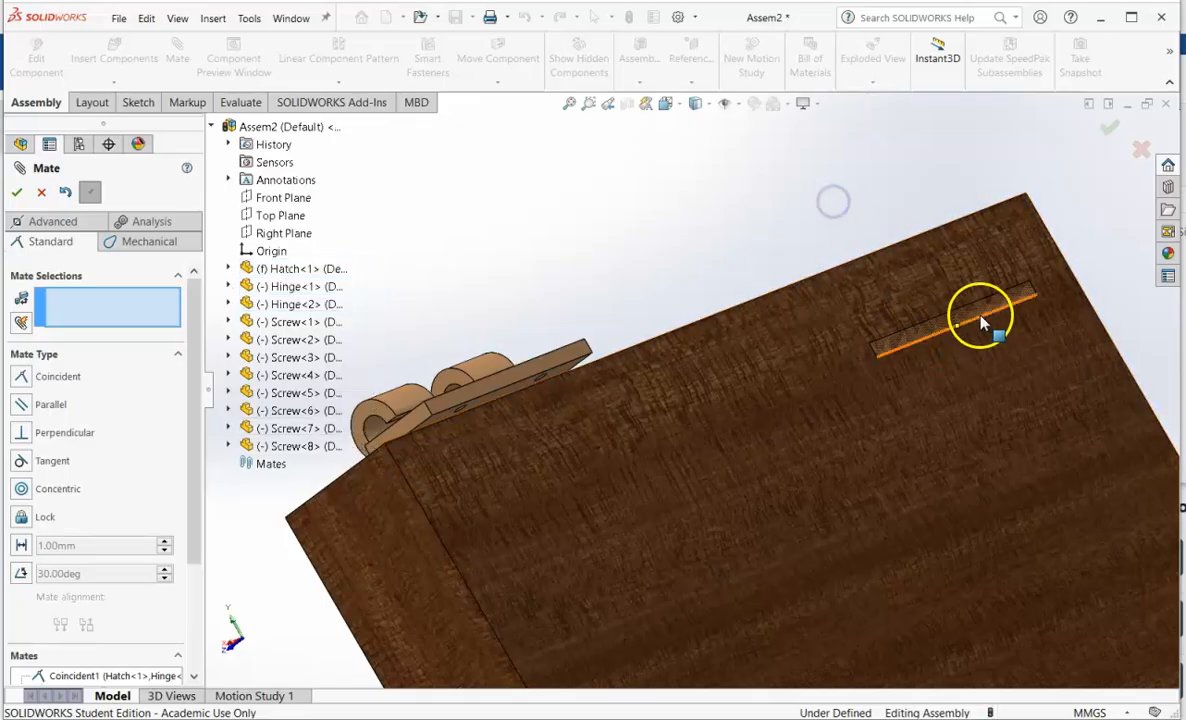
drag(981, 318, 926, 181)
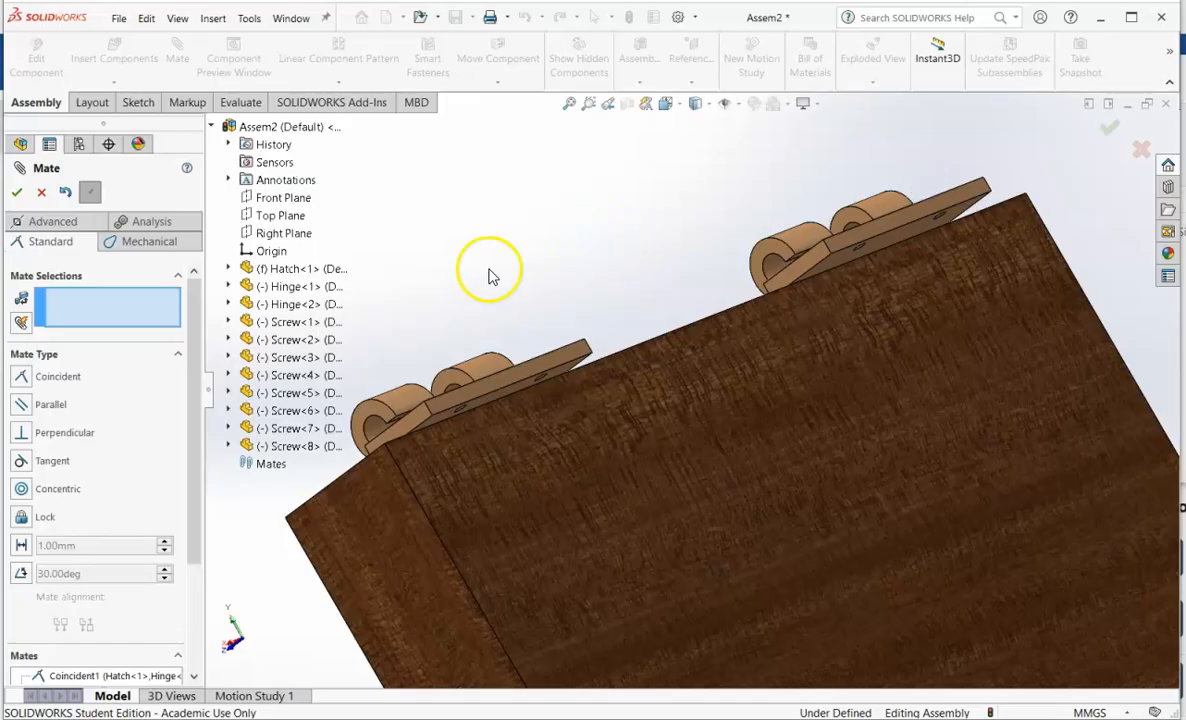
click(19, 193)
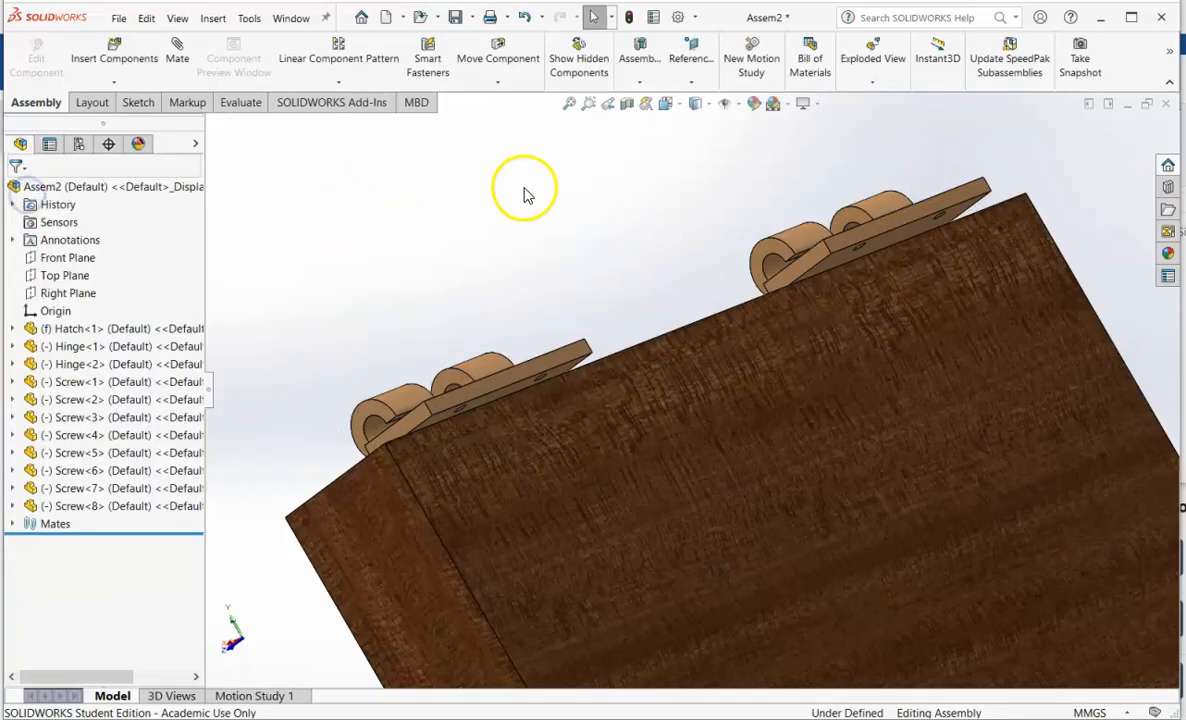
- From the top and front views, slide both hinges within their mated plane, leaving the first hinge above the hatch's upper-left corner
click(666, 104)
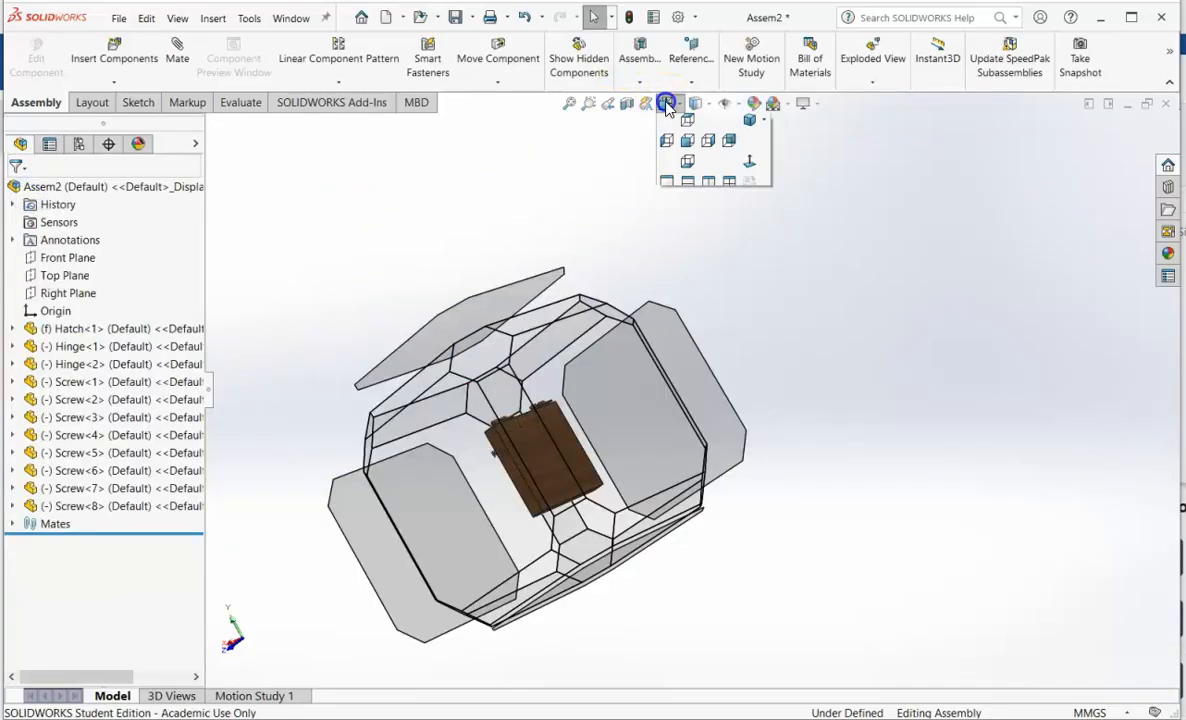
click(687, 147)
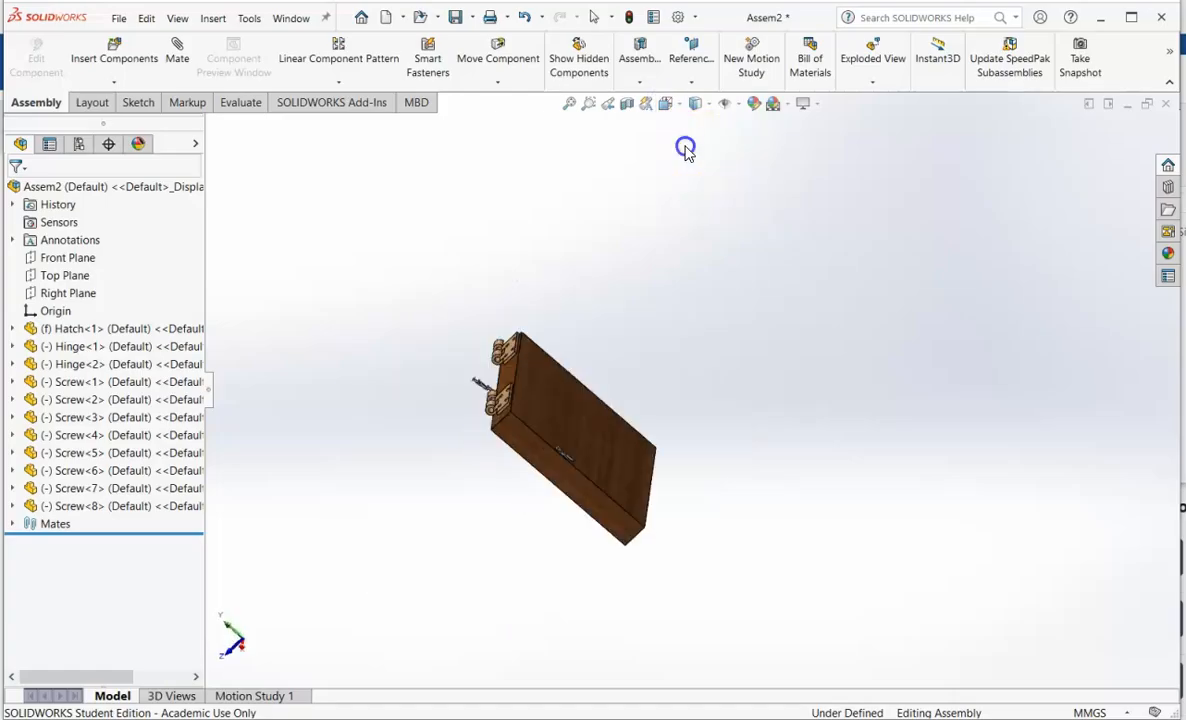
drag(589, 337, 426, 380)
key(Escape)
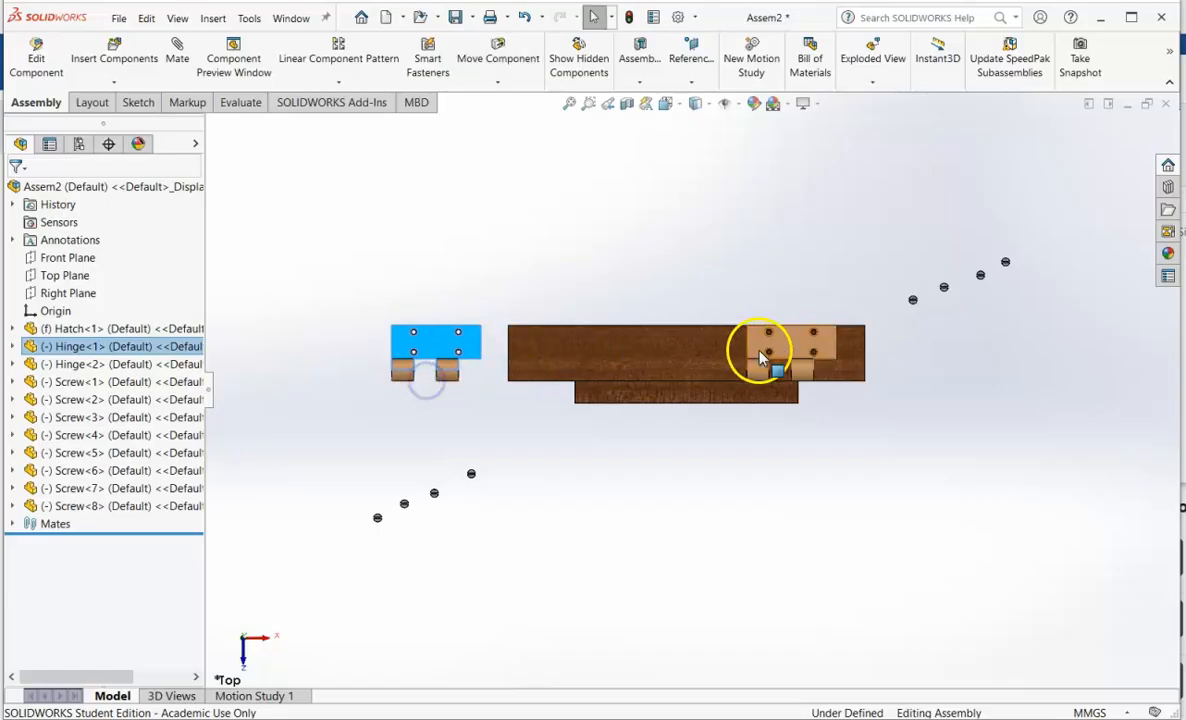
drag(812, 352, 888, 379)
mouse_move(437, 352)
mouse_down()
mouse_move(538, 347)
mouse_move(448, 348)
mouse_up()
key(ctrl+1)
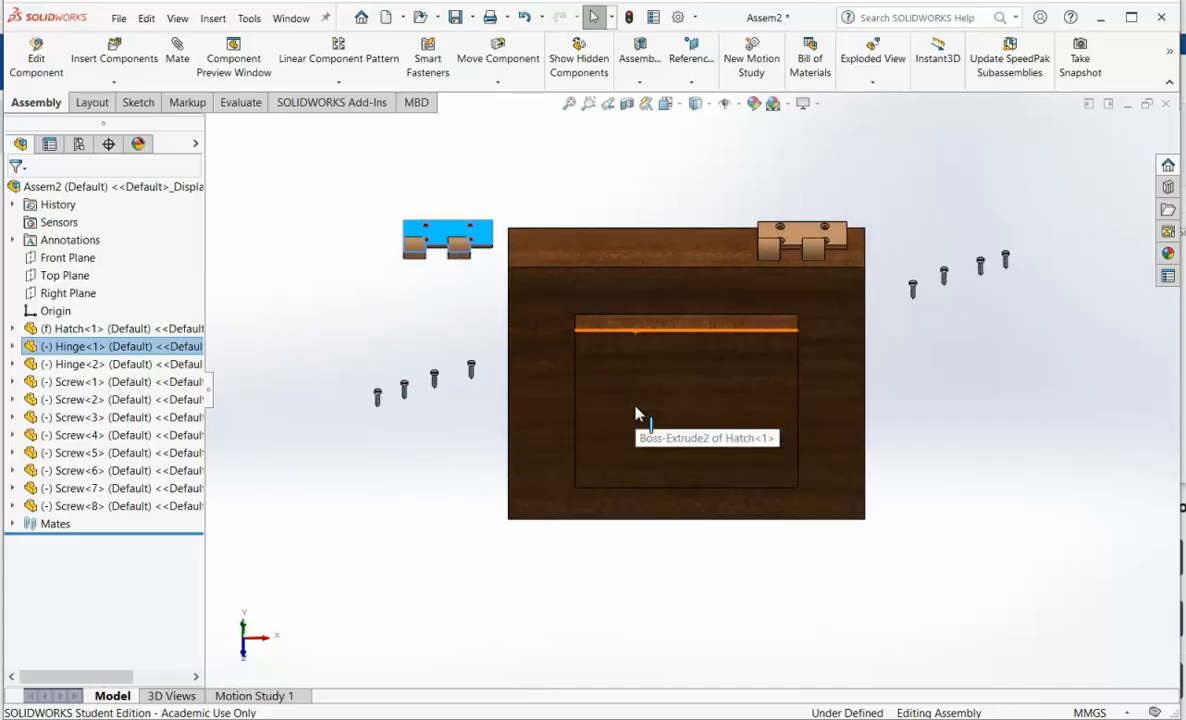
mouse_move(437, 214)
mouse_down()
mouse_move(532, 256)
mouse_move(545, 335)
mouse_move(542, 160)
mouse_move(562, 316)
mouse_move(453, 244)
mouse_move(603, 304)
mouse_move(603, 291)
mouse_move(485, 280)
mouse_move(508, 169)
mouse_move(577, 187)
mouse_move(495, 151)
mouse_move(537, 143)
mouse_up()
- Restart mating with cleared selections and make the first hinge's underside coincident with the hatch's narrow top face
click(558, 183)
click(632, 220)
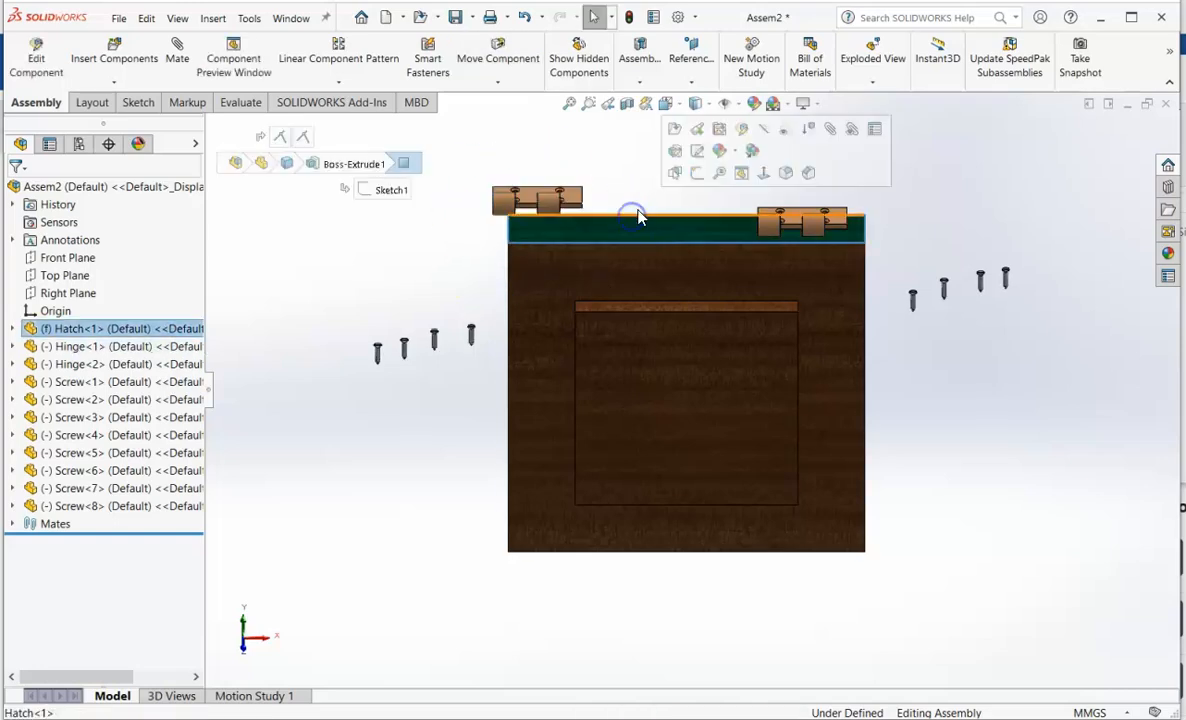
scroll(635, 206, down, 4)
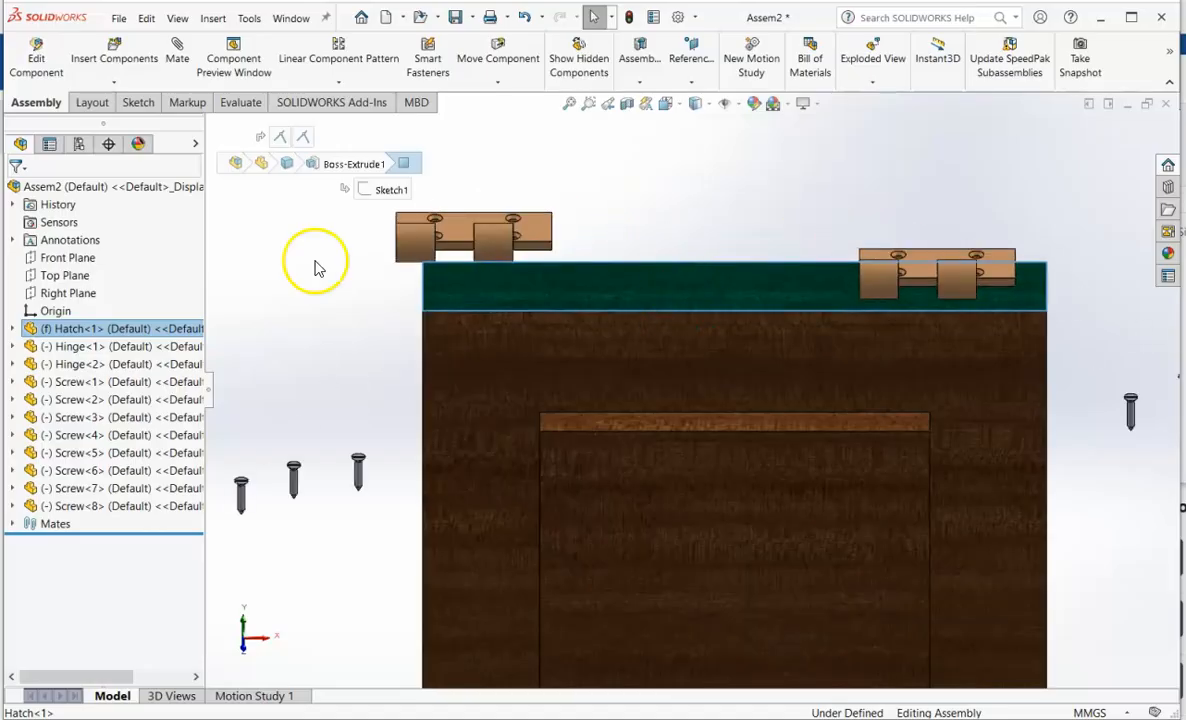
click(177, 55)
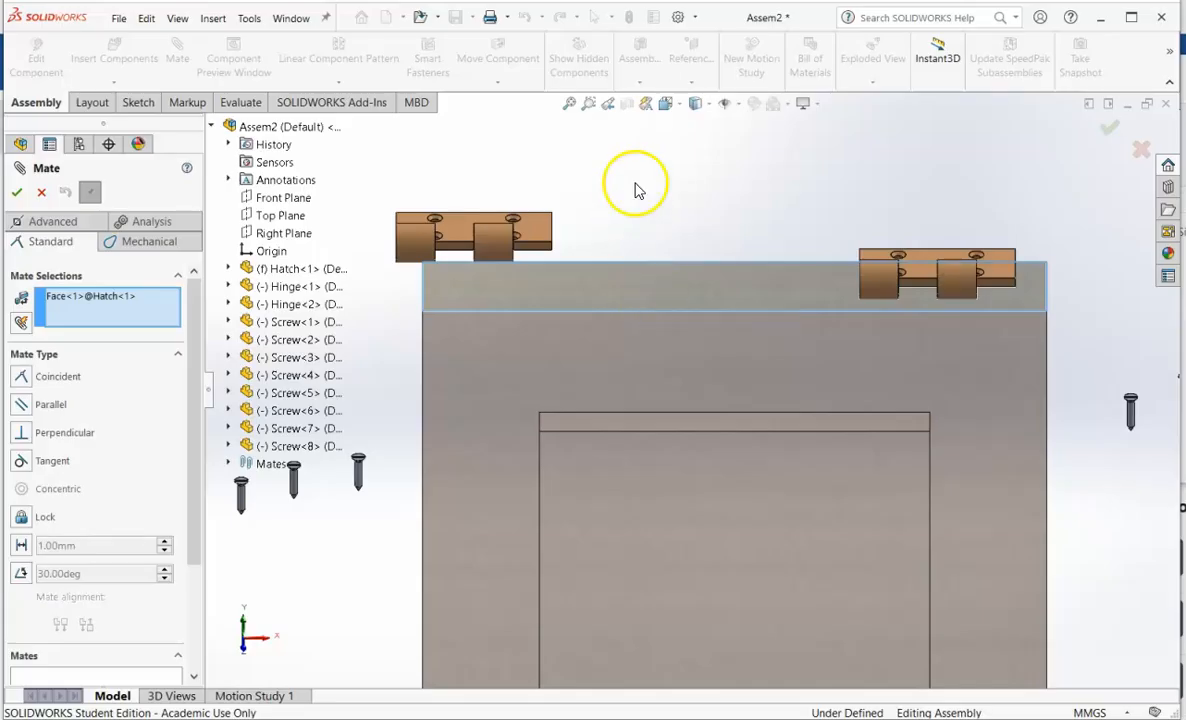
right_click(114, 318)
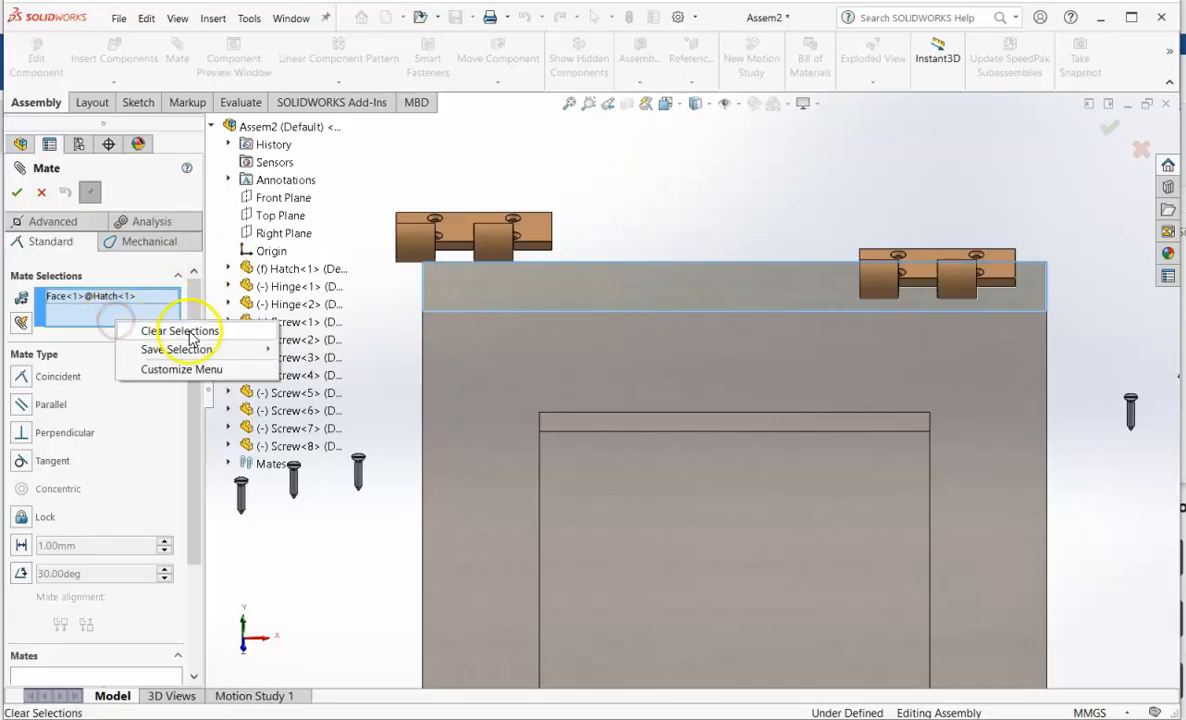
click(189, 333)
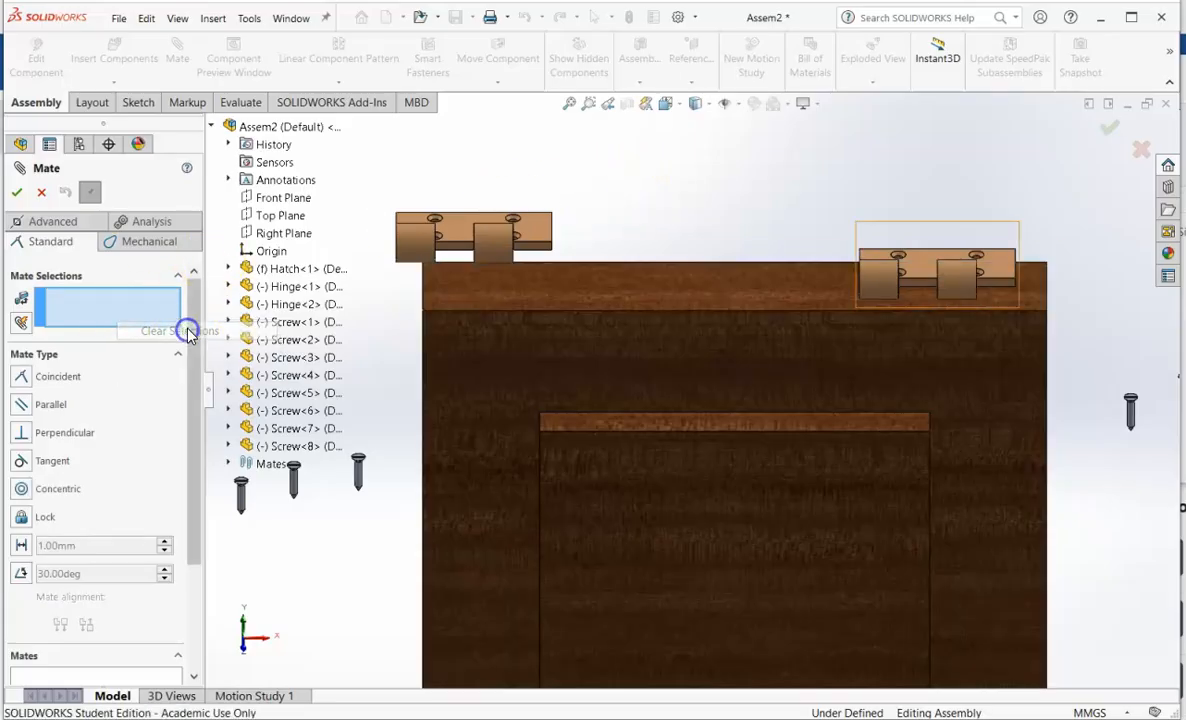
click(640, 298)
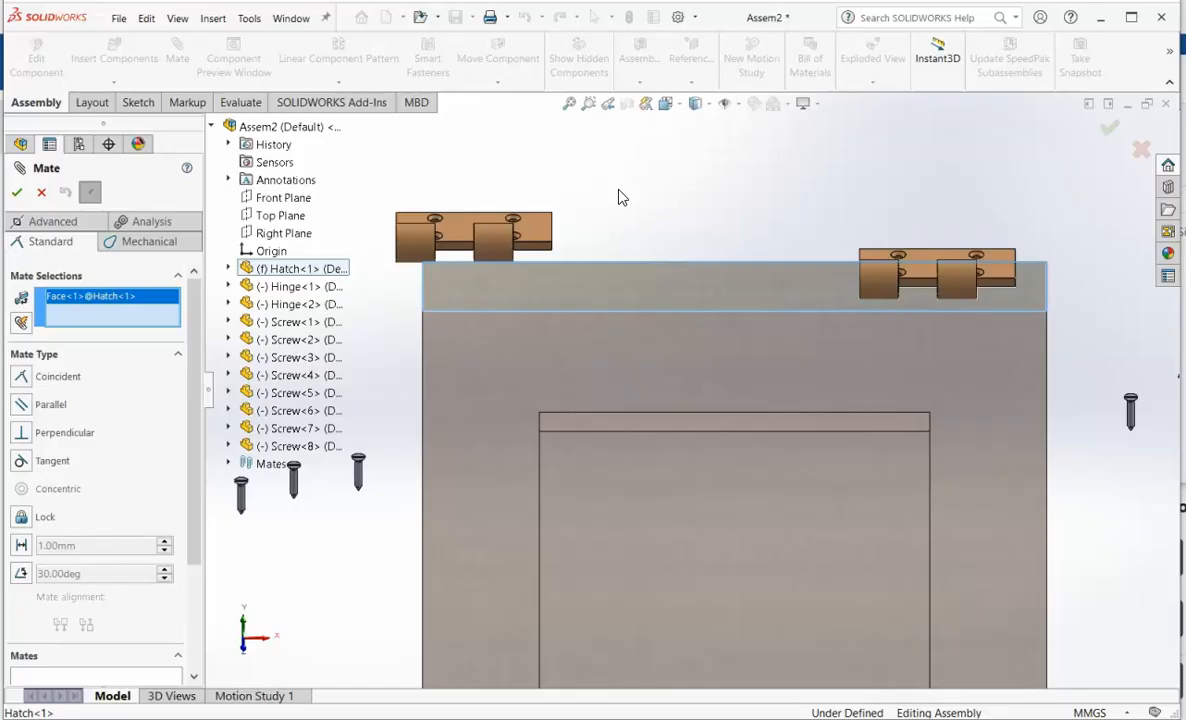
key(Up)
key(Up)
key(Up)
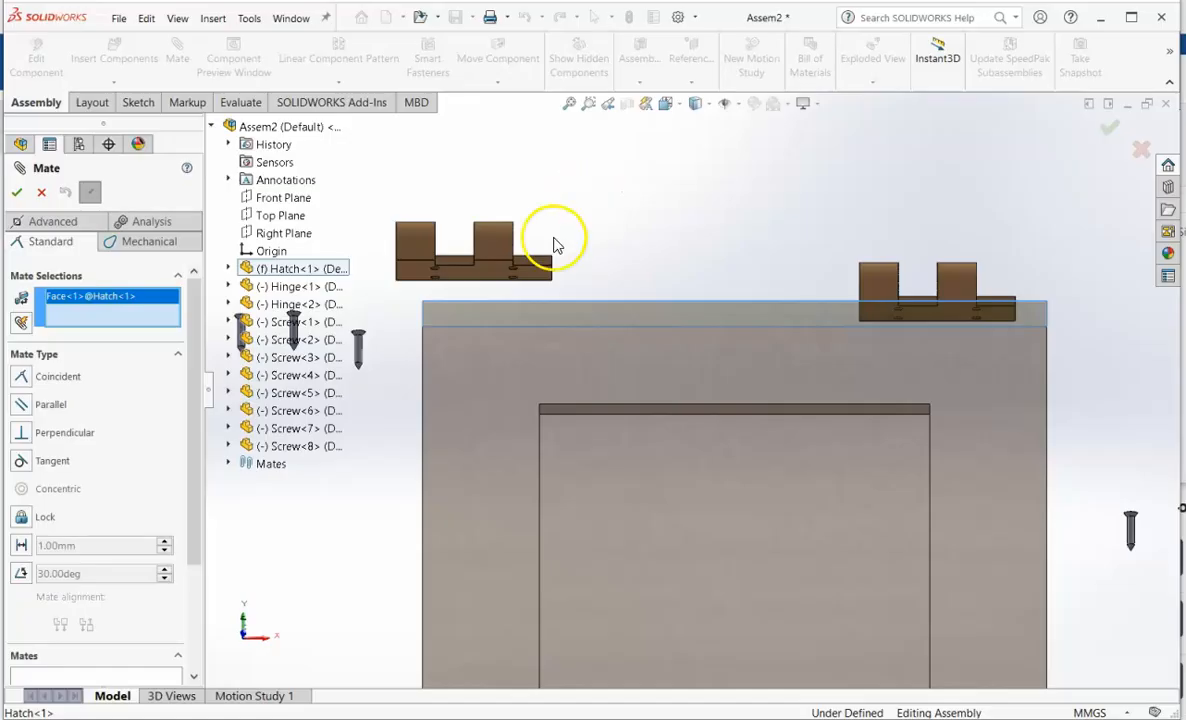
click(487, 268)
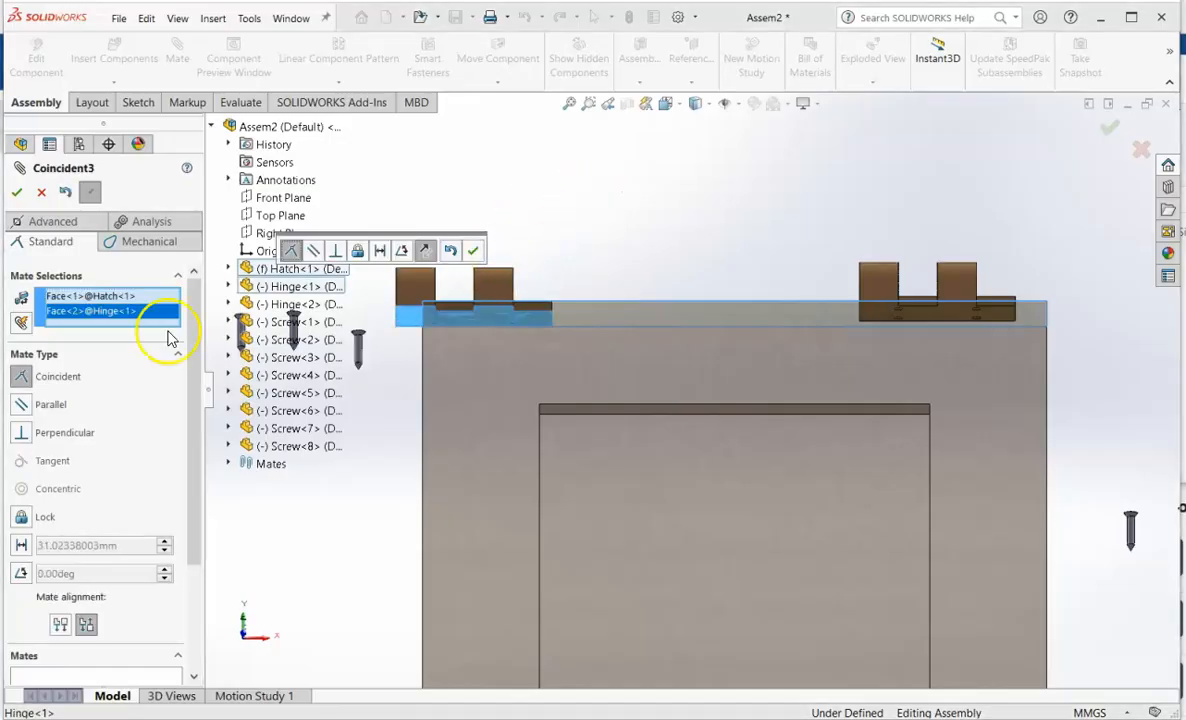
click(16, 192)
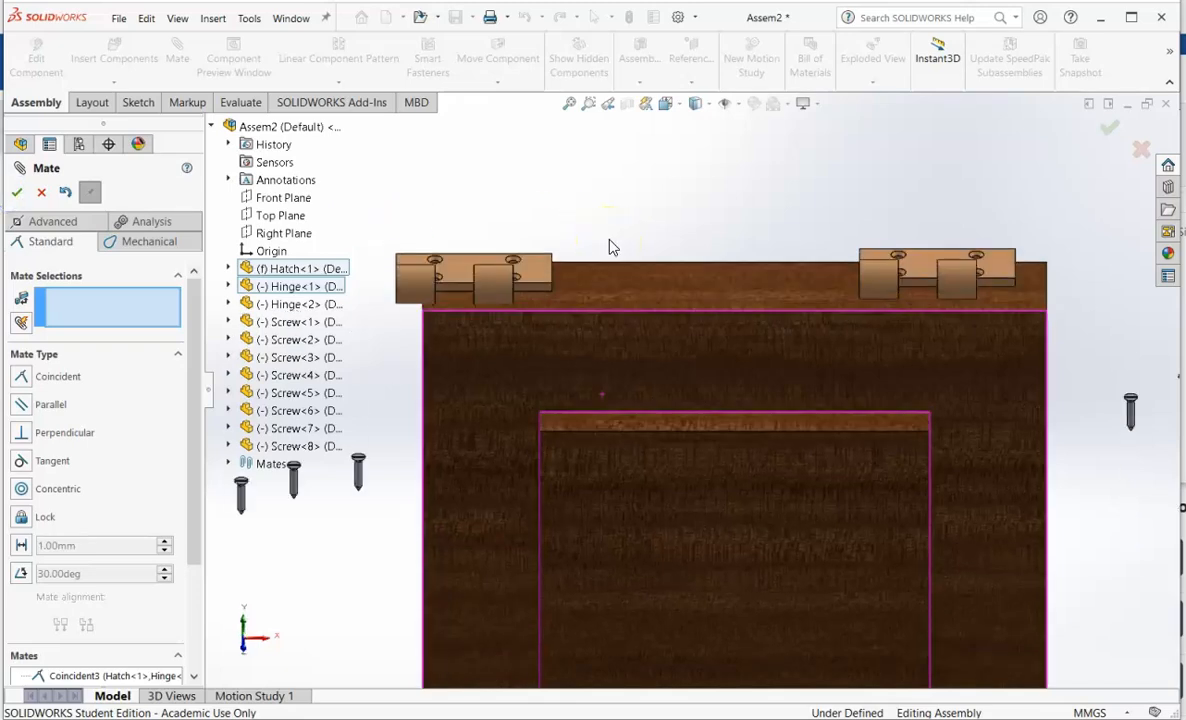
- Slide the first hinge inward along the hatch's top face and lift the second hinge clear above the hatch
click(565, 238)
mouse_move(529, 278)
mouse_down()
mouse_move(694, 233)
mouse_move(476, 265)
mouse_move(752, 226)
mouse_move(463, 304)
mouse_move(479, 291)
mouse_move(572, 315)
mouse_move(701, 240)
mouse_move(776, 222)
mouse_move(688, 222)
mouse_move(495, 291)
mouse_move(529, 304)
mouse_move(622, 265)
mouse_up()
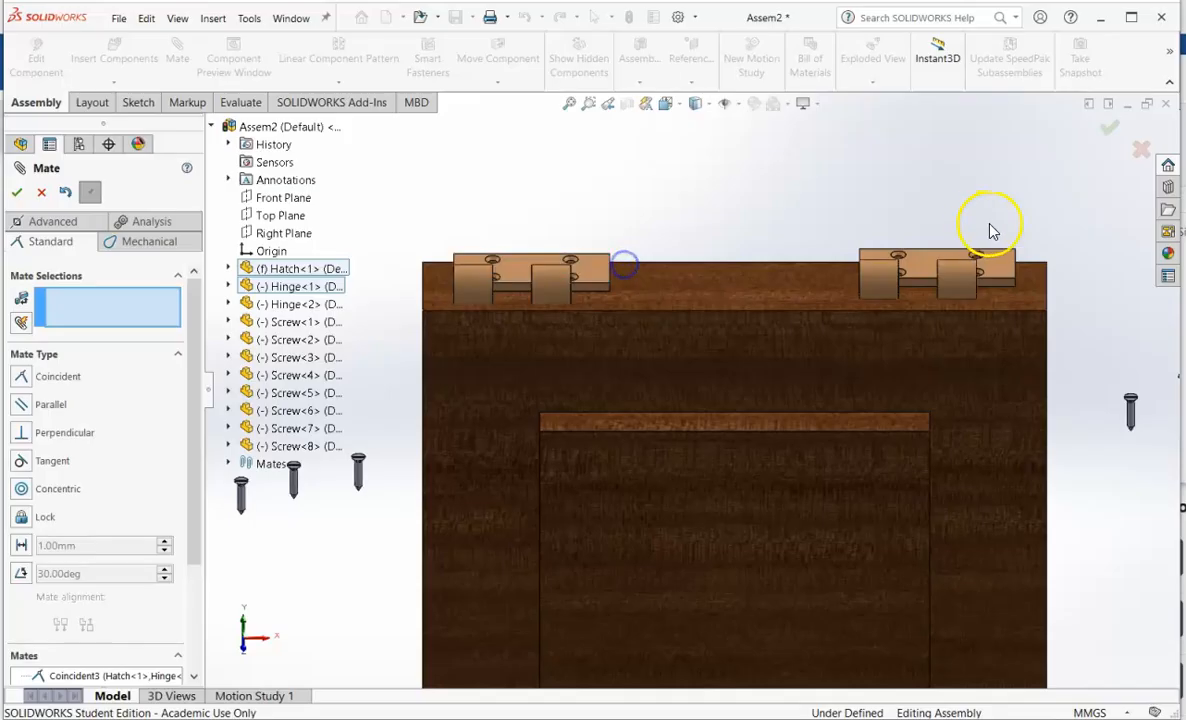
mouse_move(930, 268)
mouse_down()
mouse_move(940, 180)
mouse_move(953, 370)
mouse_move(926, 233)
mouse_move(937, 263)
mouse_move(895, 246)
mouse_move(1069, 238)
mouse_move(895, 281)
mouse_move(952, 282)
mouse_move(1056, 256)
mouse_move(881, 246)
mouse_move(923, 203)
mouse_up()
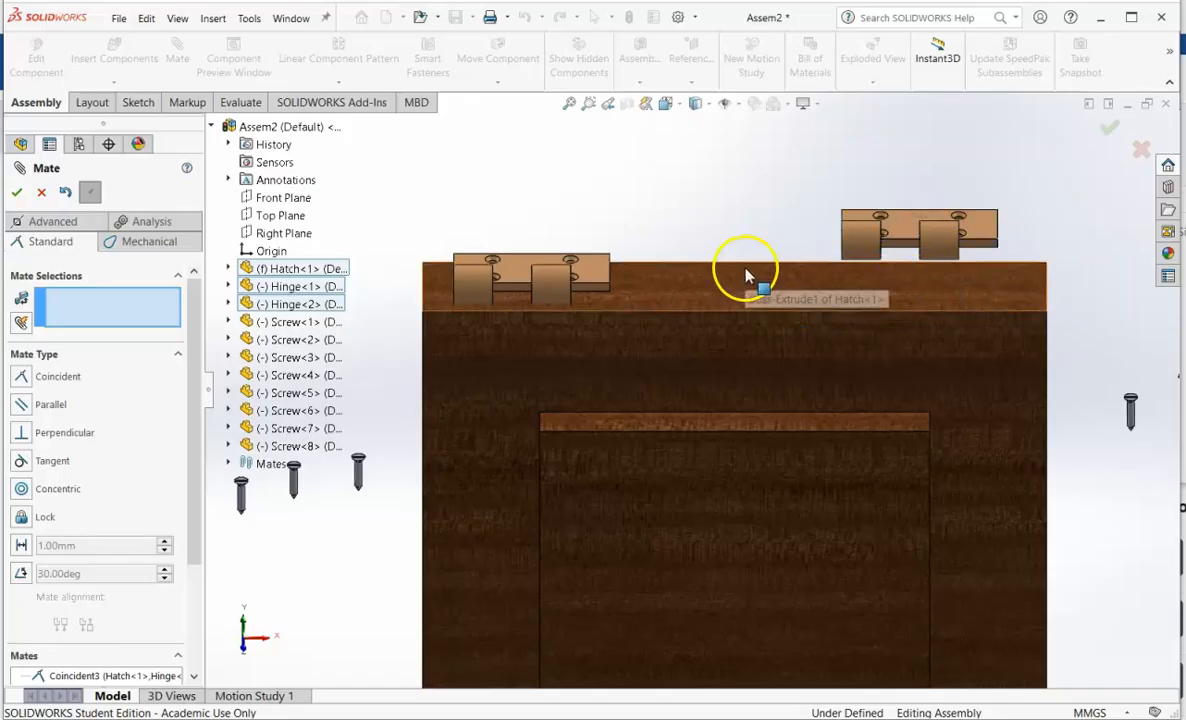
- Mate the second hinge's underside coincident with the hatch's narrow top face
click(927, 295)
key(Up)
key(Up)
key(Up)
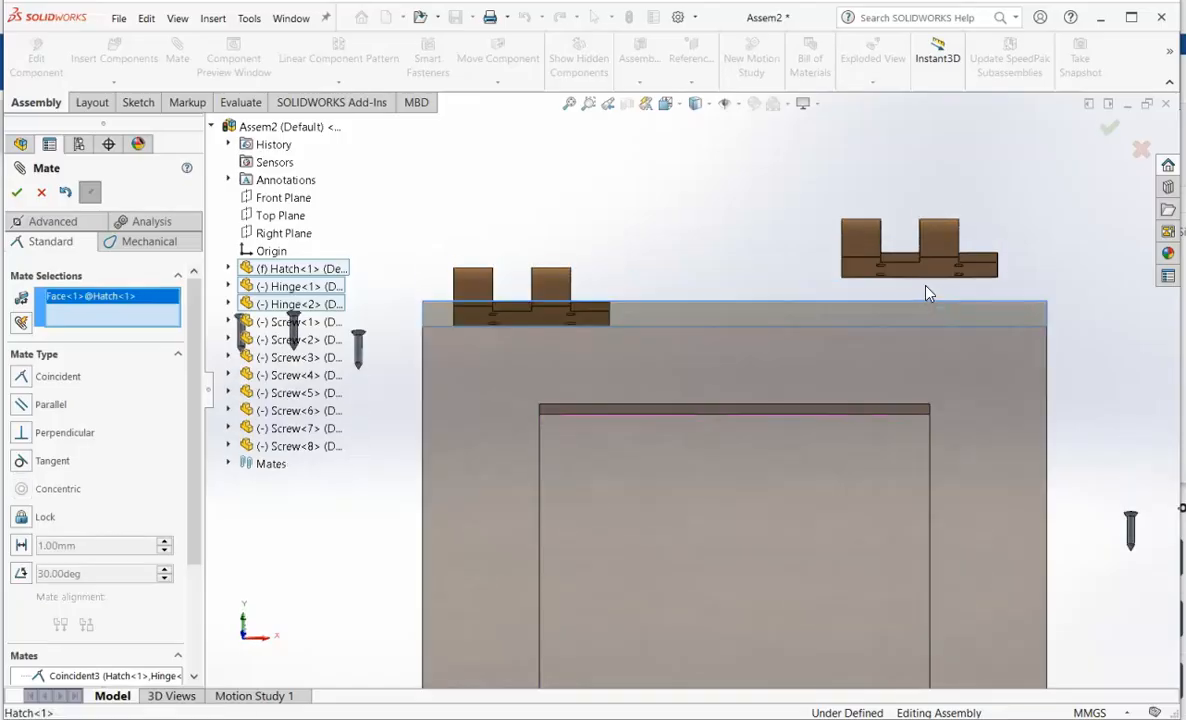
click(925, 280)
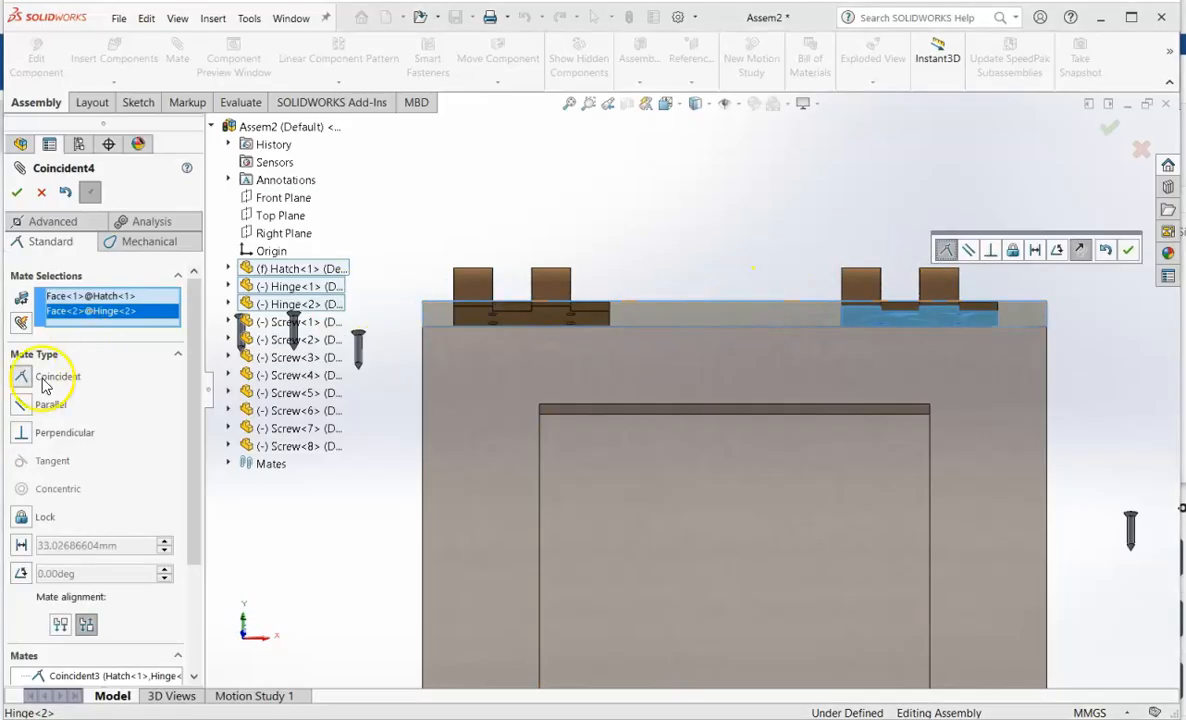
click(16, 193)
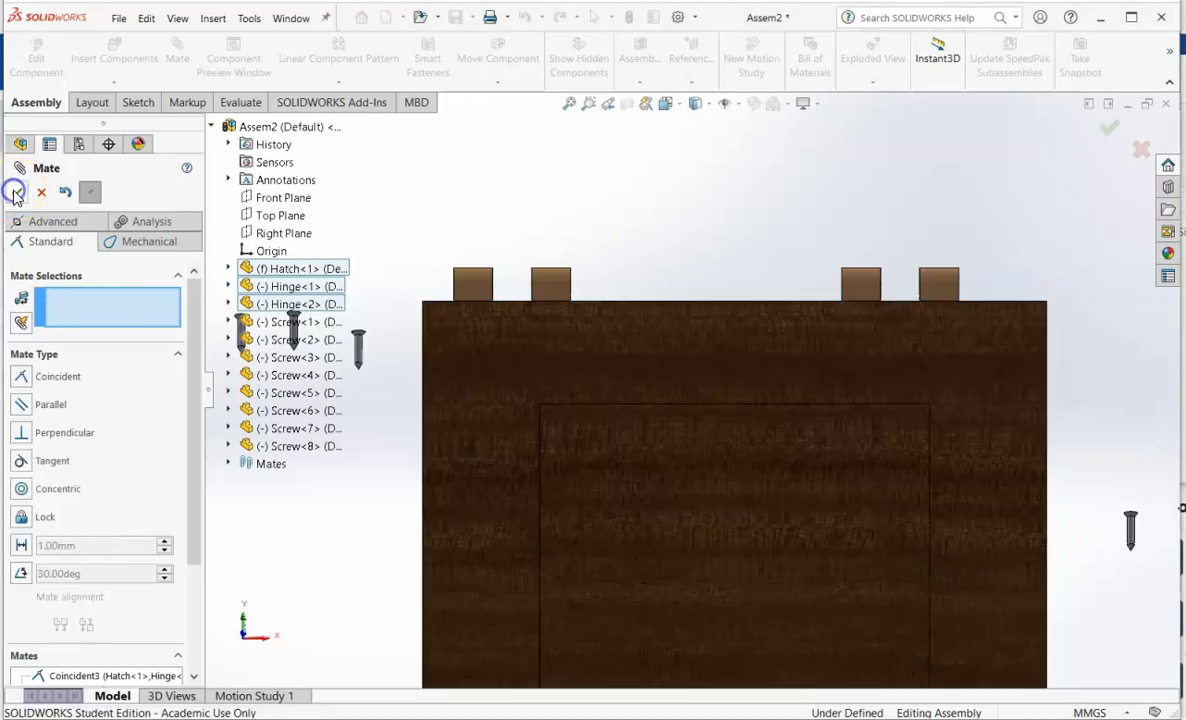
- Expand the assembly's mates list and test the first hinge's remaining movement along the hatch's top face
click(228, 464)
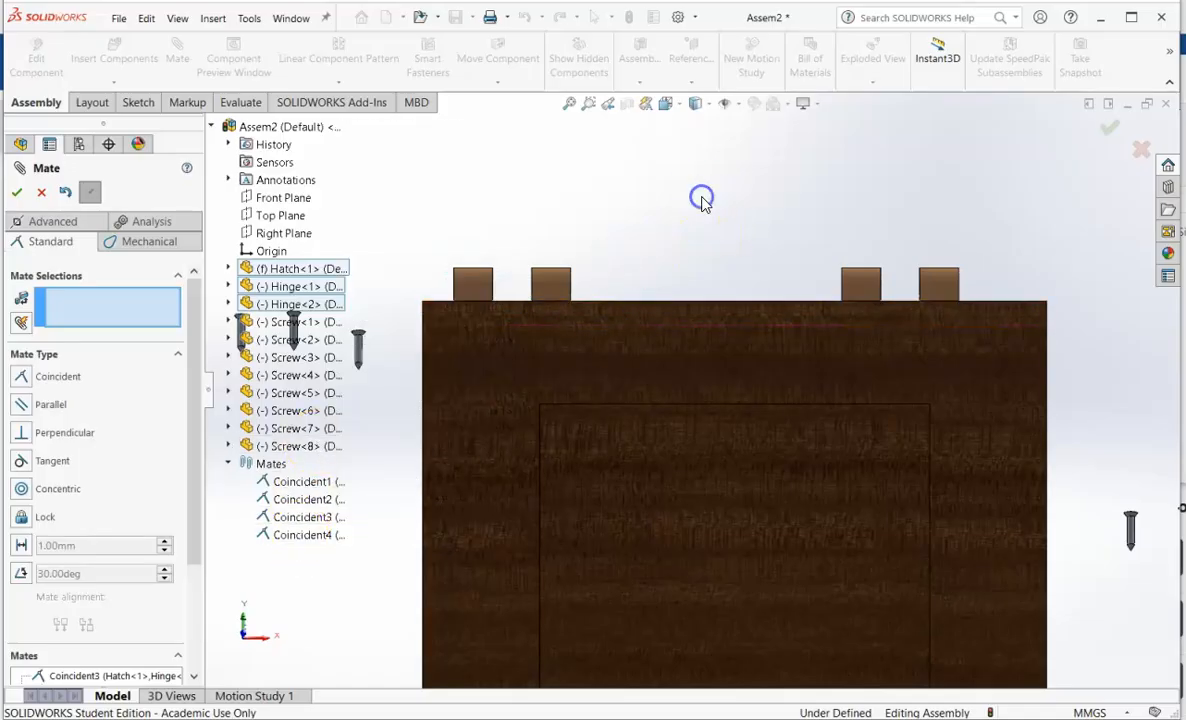
key(Down)
key(Down)
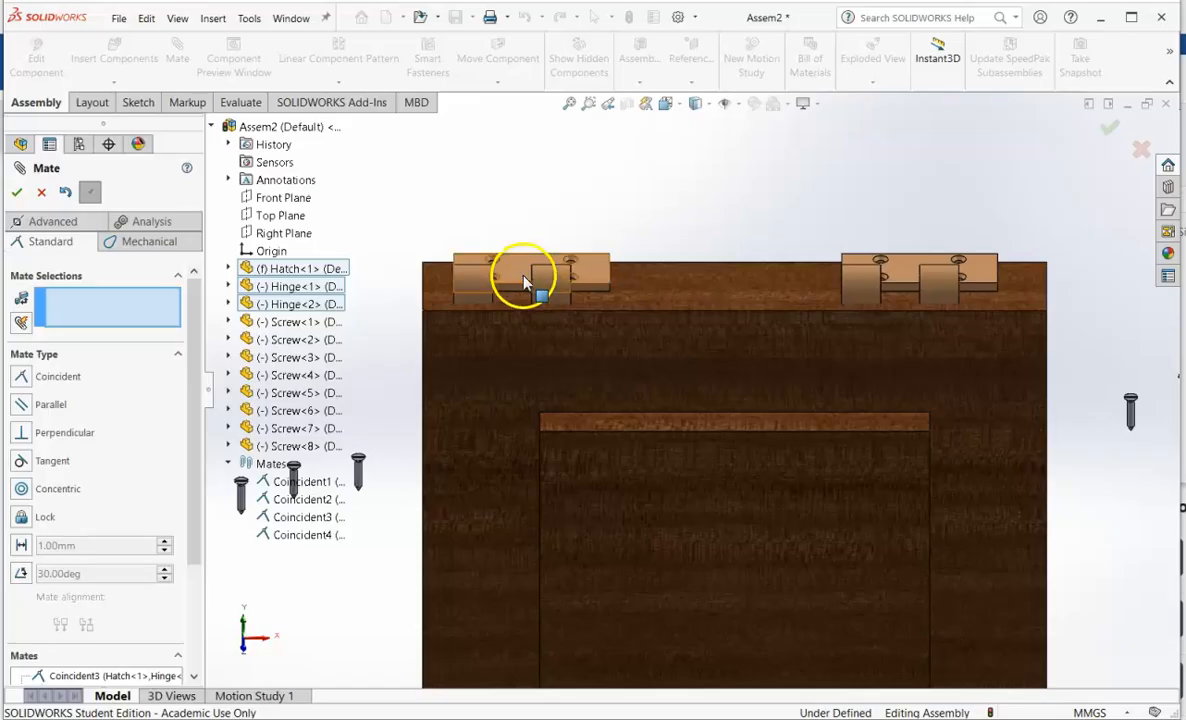
mouse_move(531, 289)
mouse_down()
mouse_move(625, 286)
mouse_move(537, 307)
mouse_move(476, 304)
mouse_move(598, 310)
mouse_move(611, 295)
mouse_move(455, 312)
mouse_move(601, 292)
mouse_move(528, 300)
mouse_up()
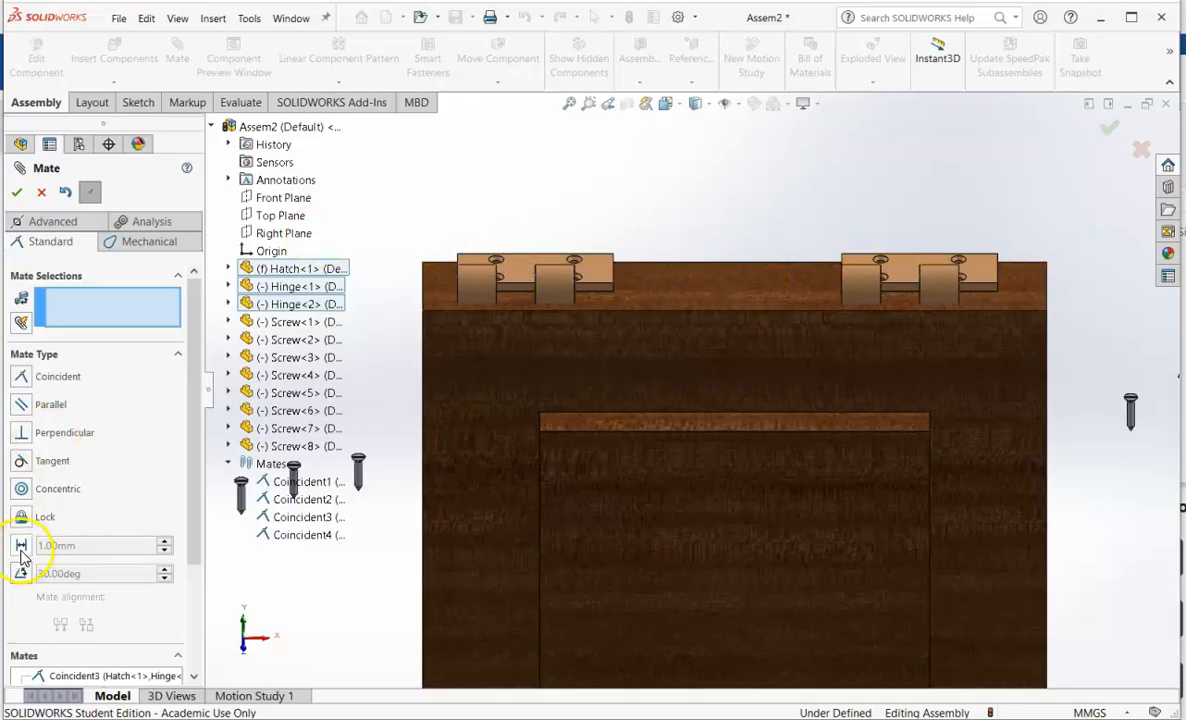
- Start a distance mate between the hatch's narrow side face nearest the first hinge and that hinge's facing end face
click(21, 548)
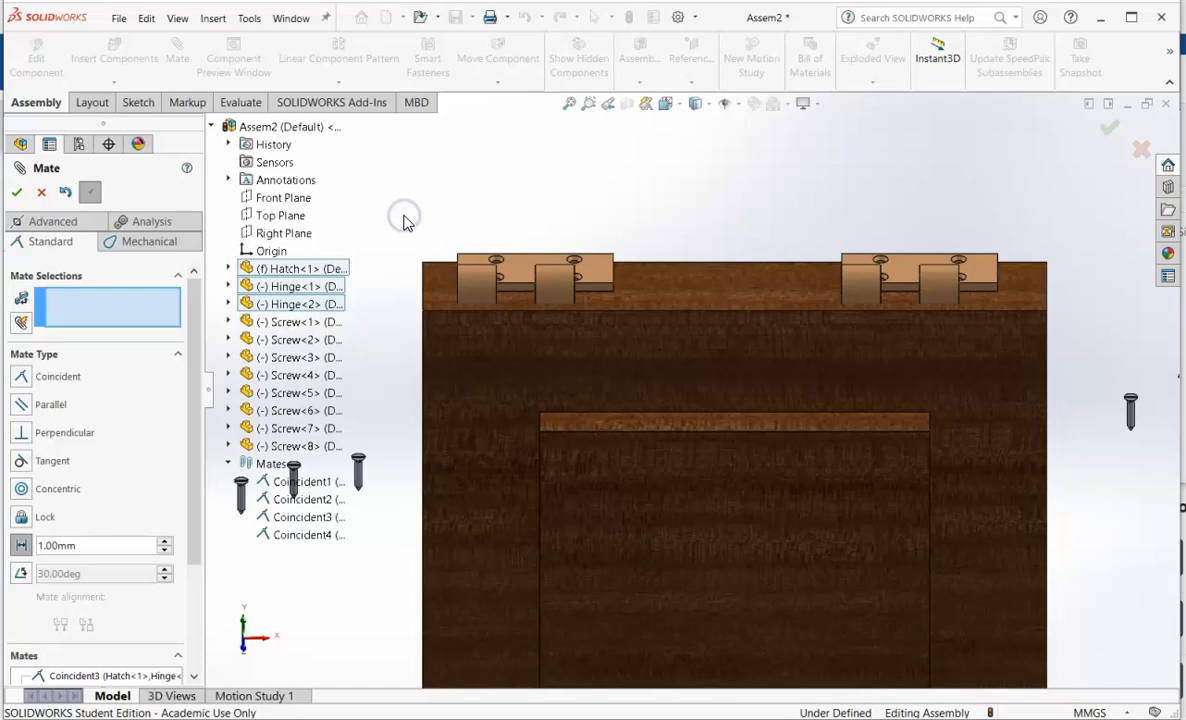
key(Right)
key(Right)
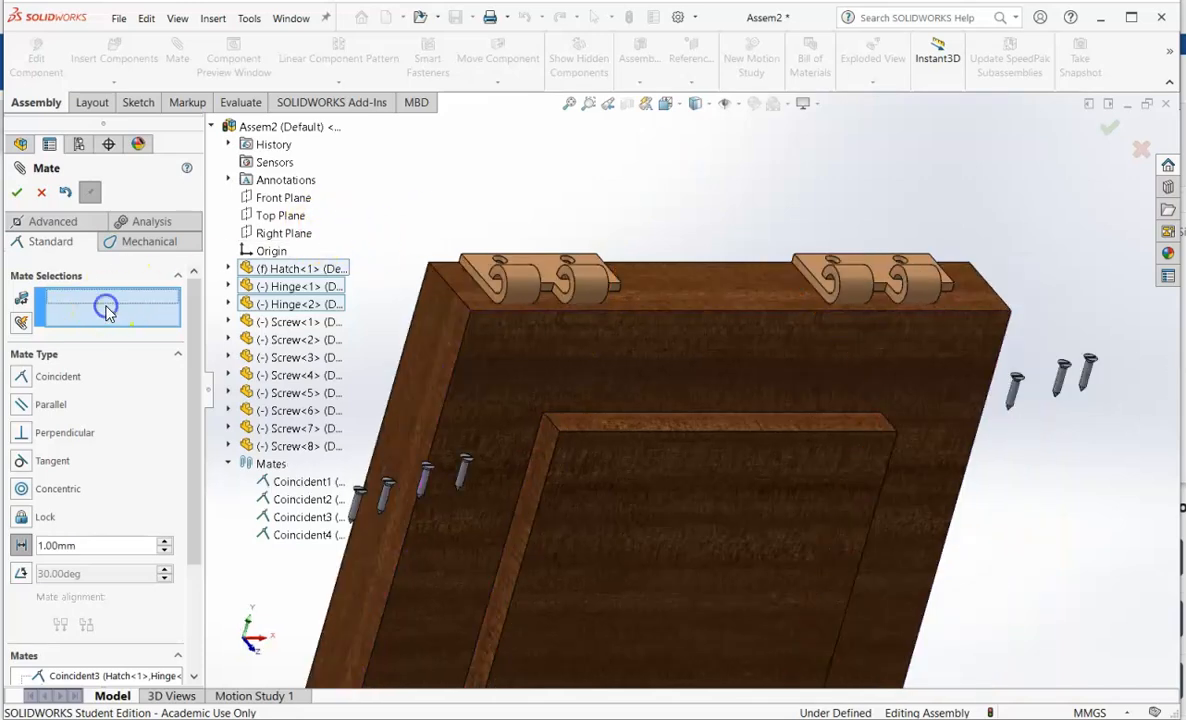
click(431, 339)
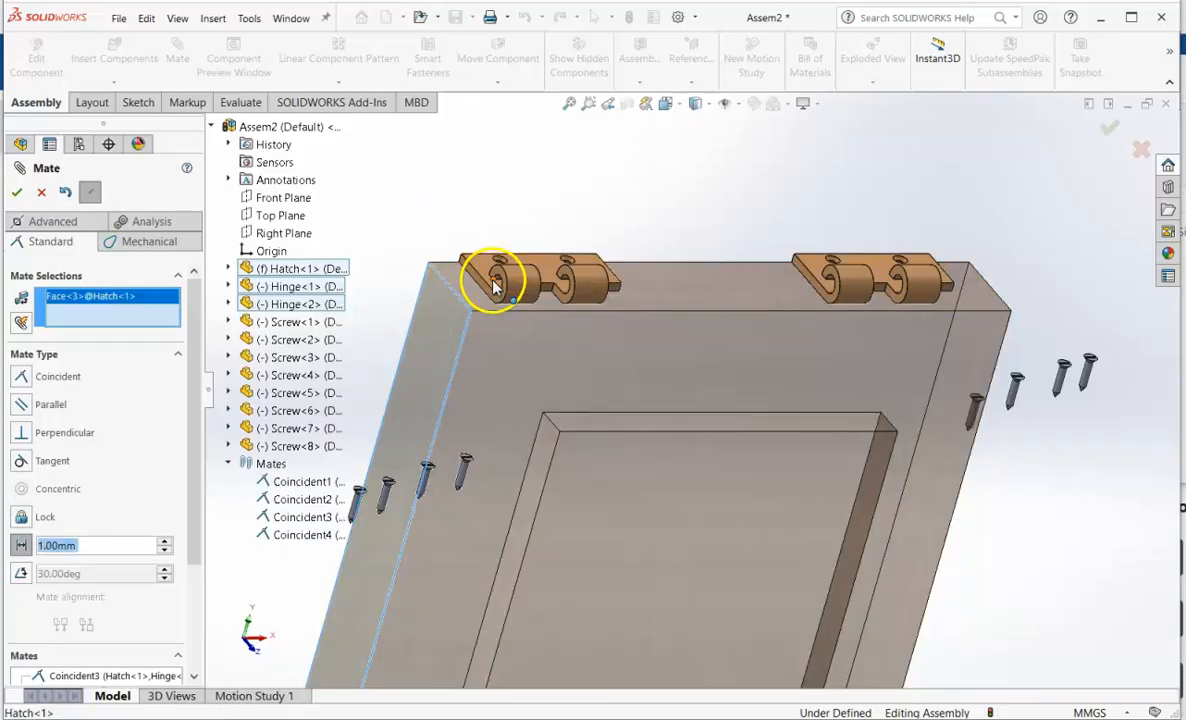
scroll(476, 272, down, 5)
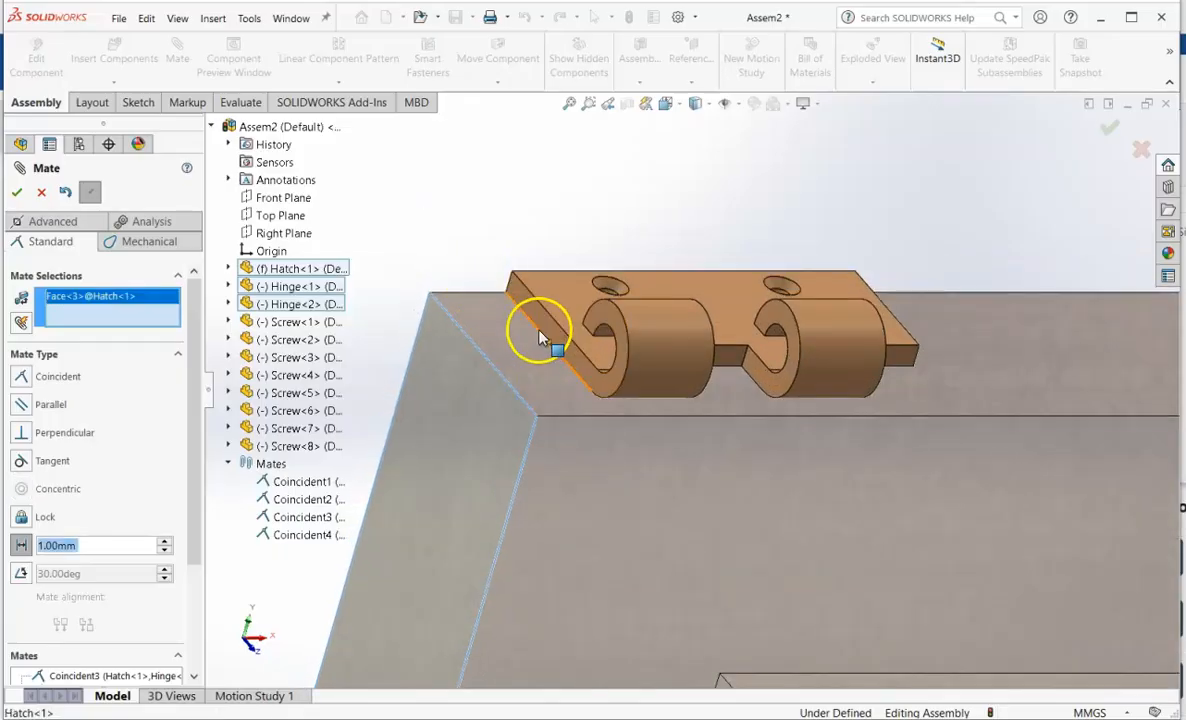
click(545, 322)
click(545, 322)
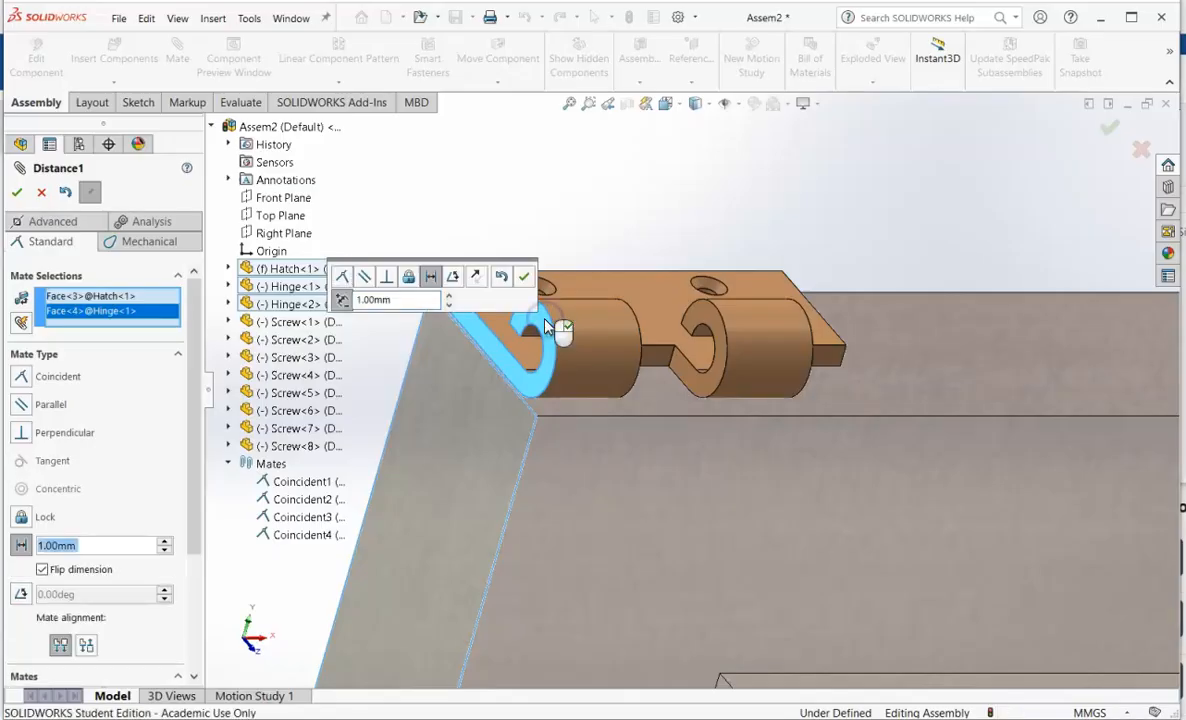
- Set the first hinge's mate distance from the hatch's side face to 1.00 in and accept the mate
double_click(45, 546)
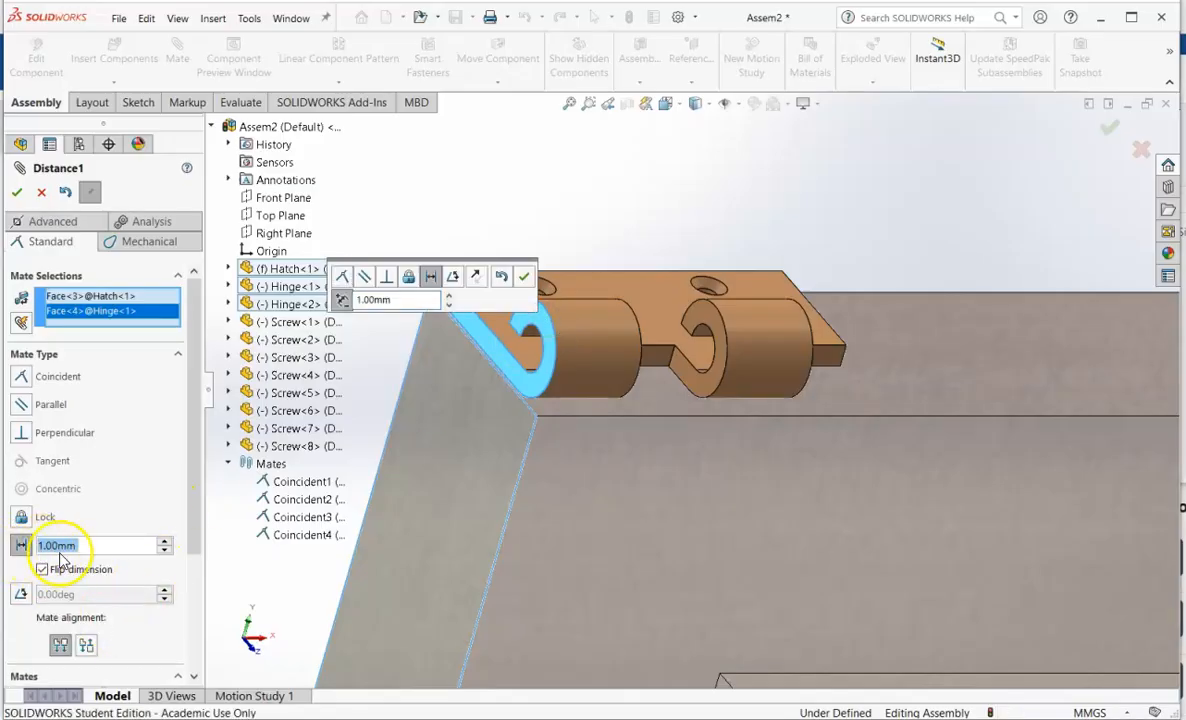
click(88, 546)
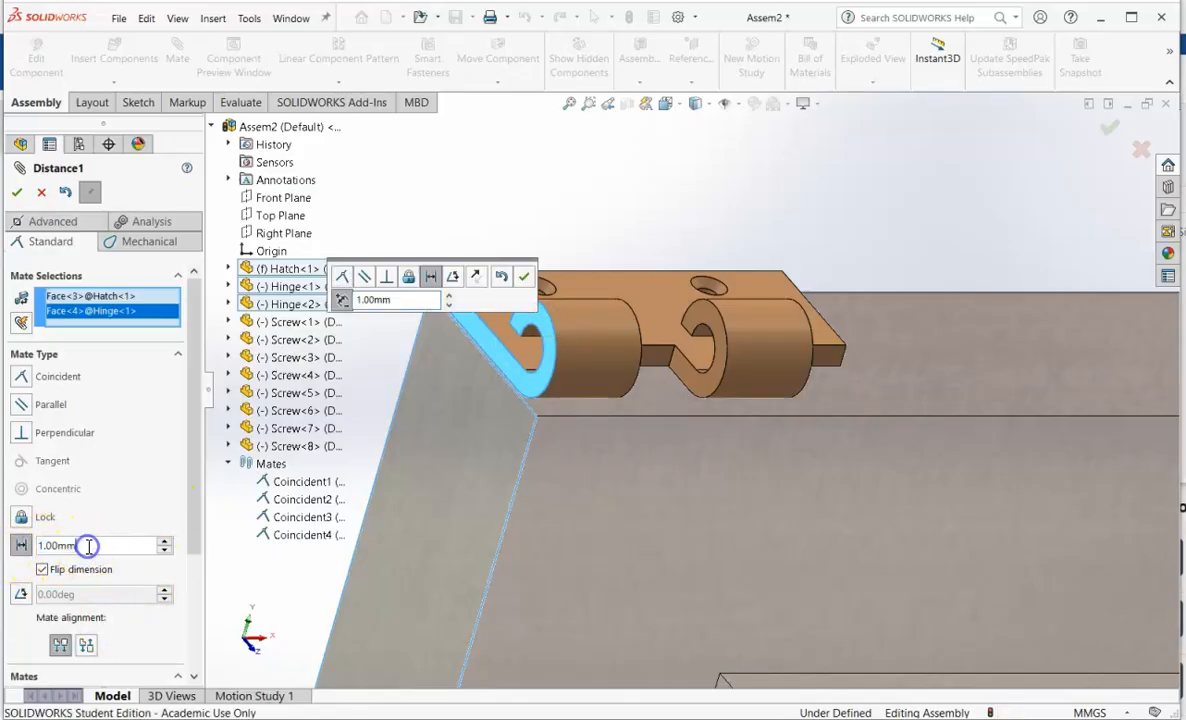
key(BackSpace)
key(BackSpace)
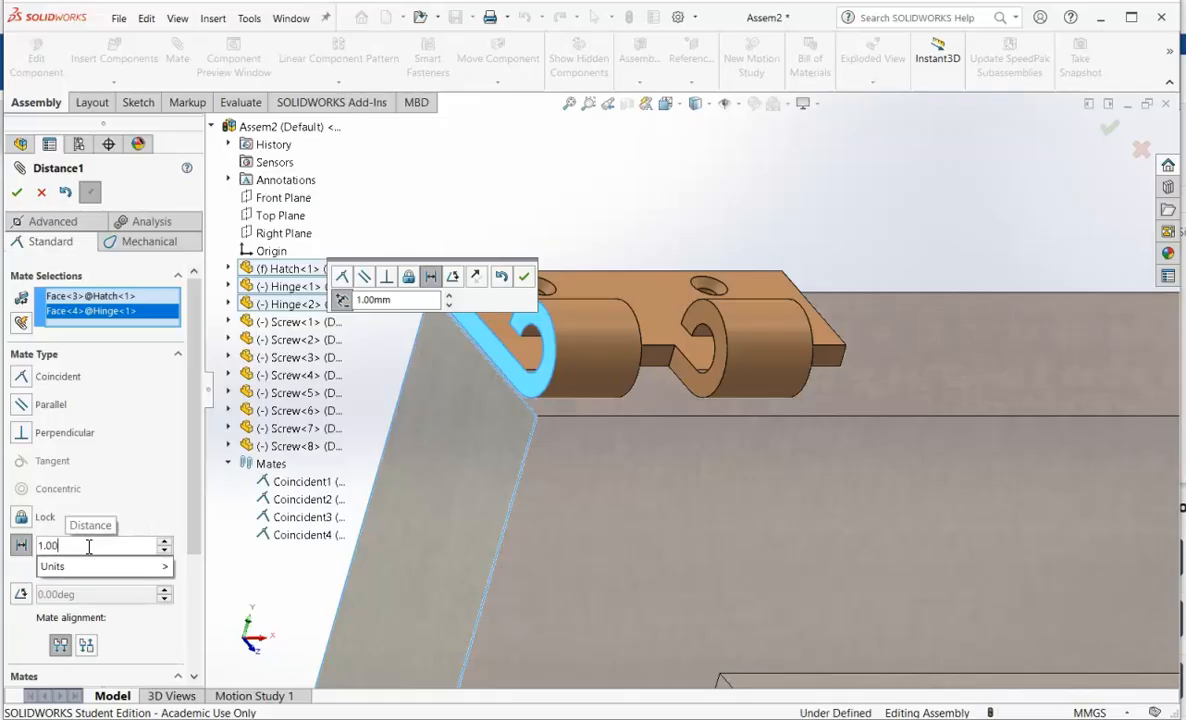
text(in)
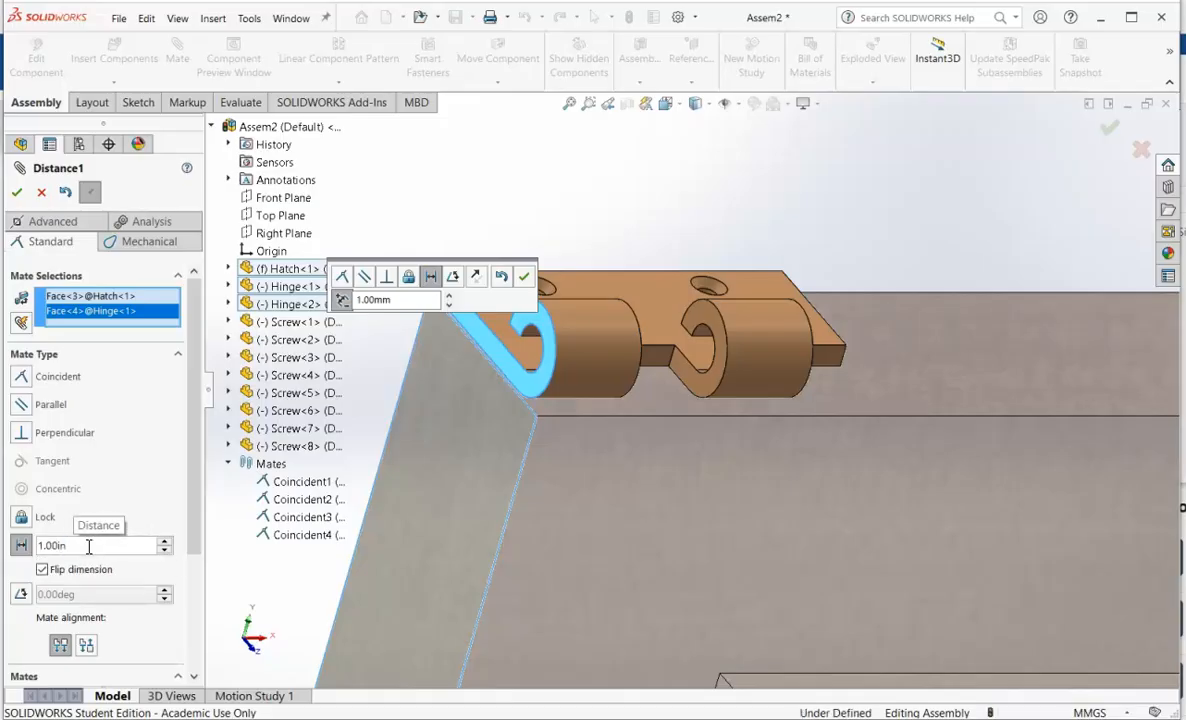
click(17, 194)
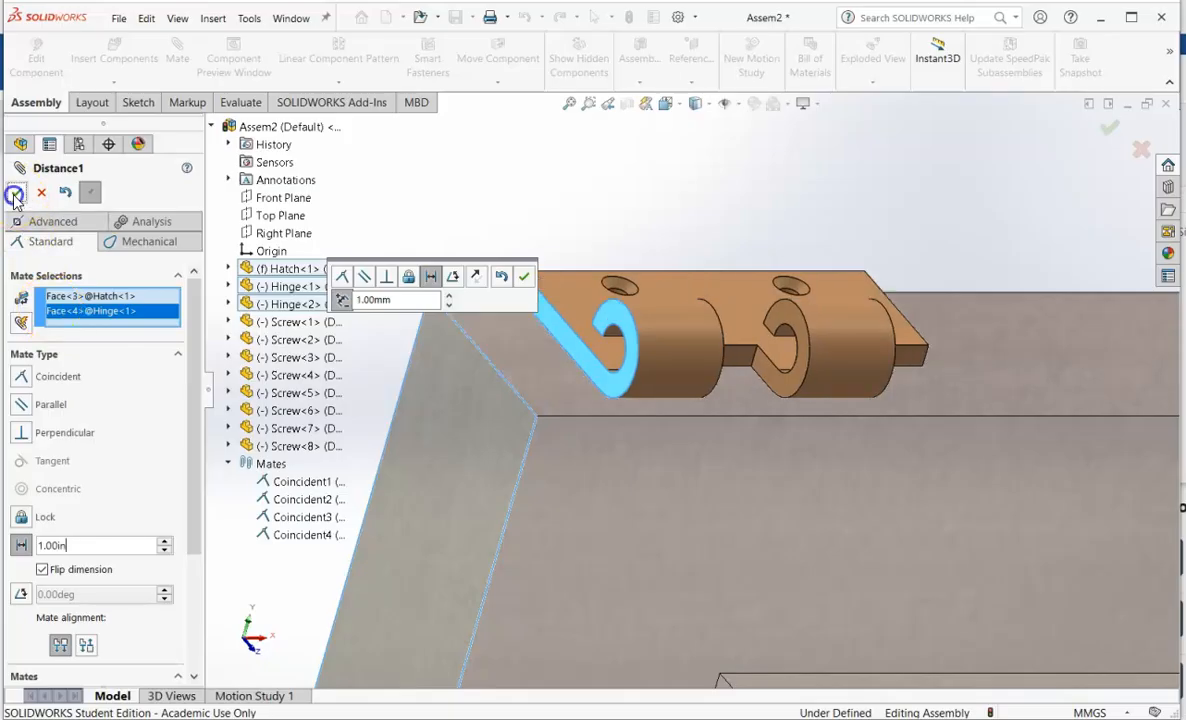
click(522, 161)
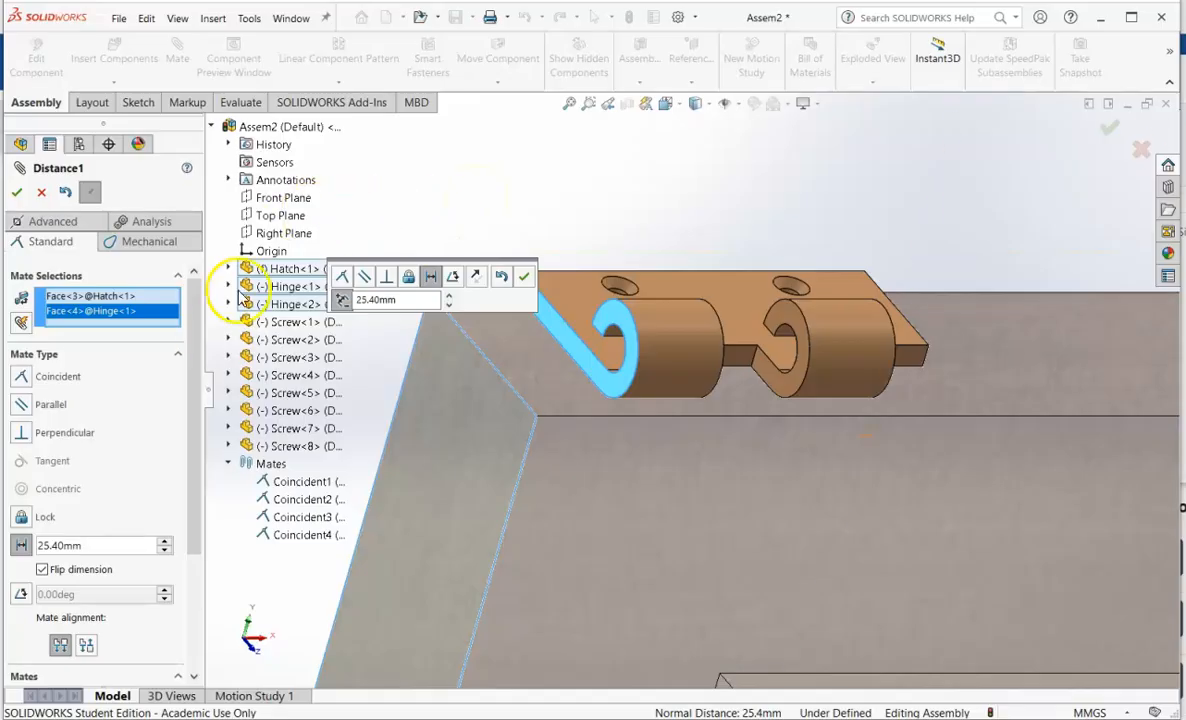
click(20, 200)
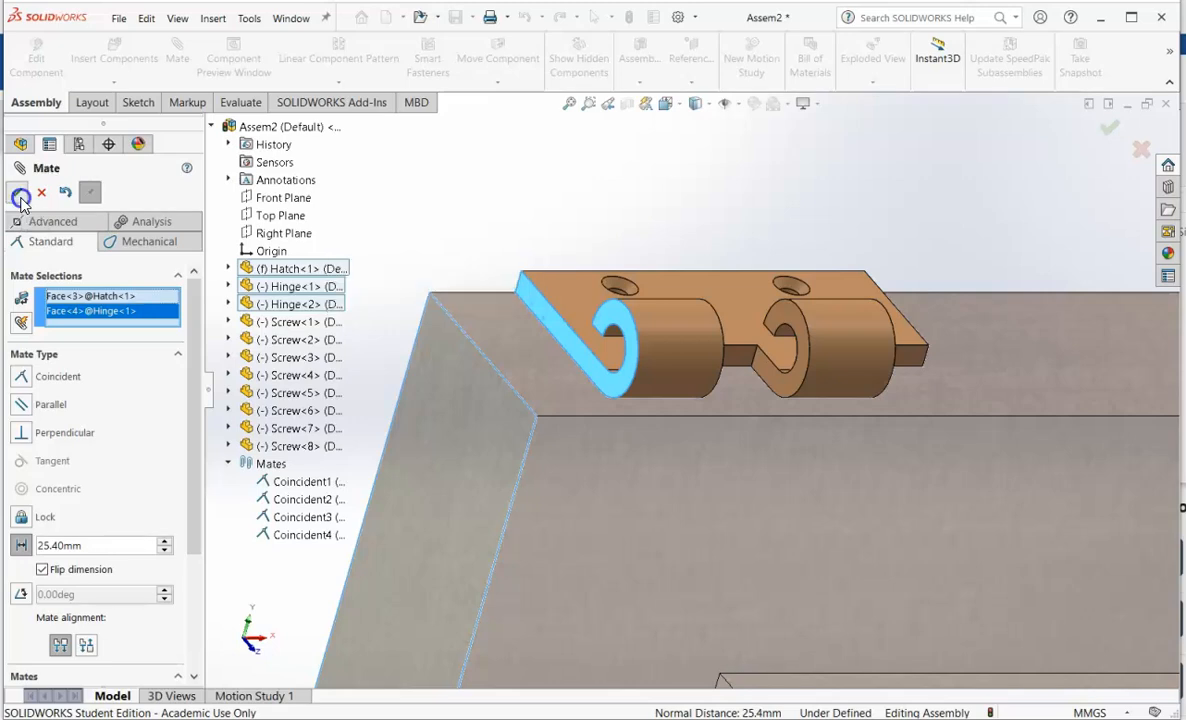
- Change the assembly's unit system to IPS (inch, pound, second)
click(1087, 712)
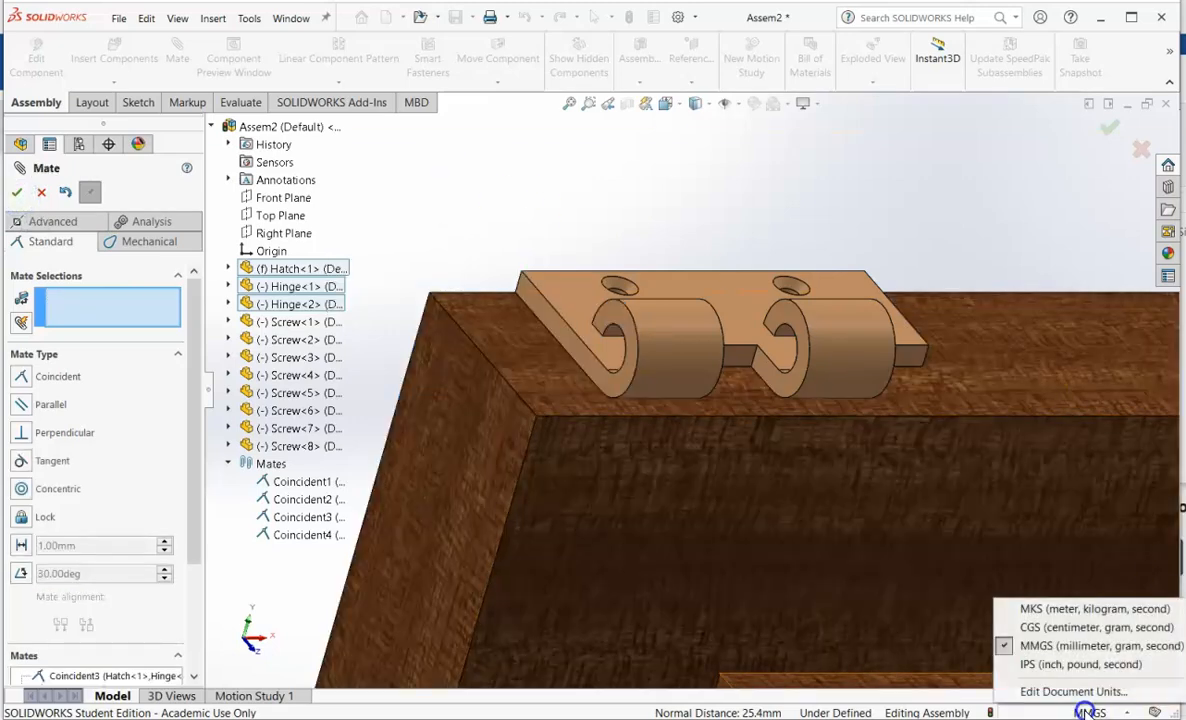
click(1040, 665)
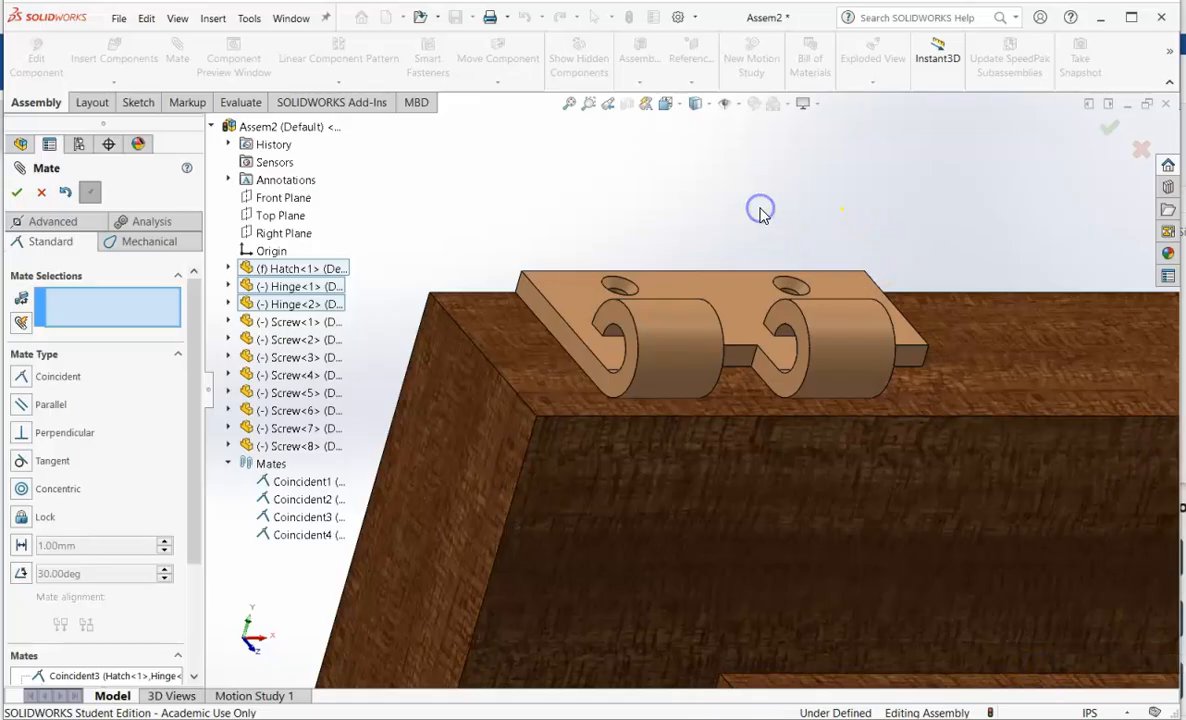
- Test the first hinge for remaining movement and slide the second hinge inward along the hatch's top face
key(Left)
key(Left)
key(Left)
key(Left)
key(Left)
key(Left)
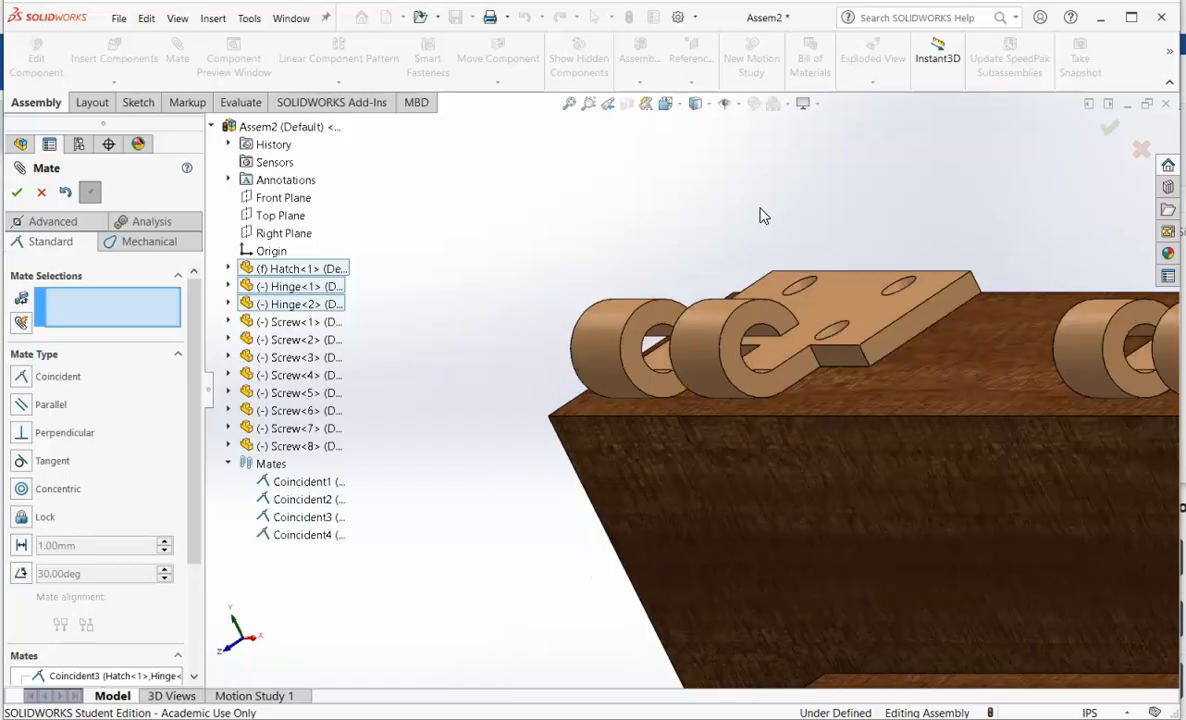
scroll(892, 363, up, 3)
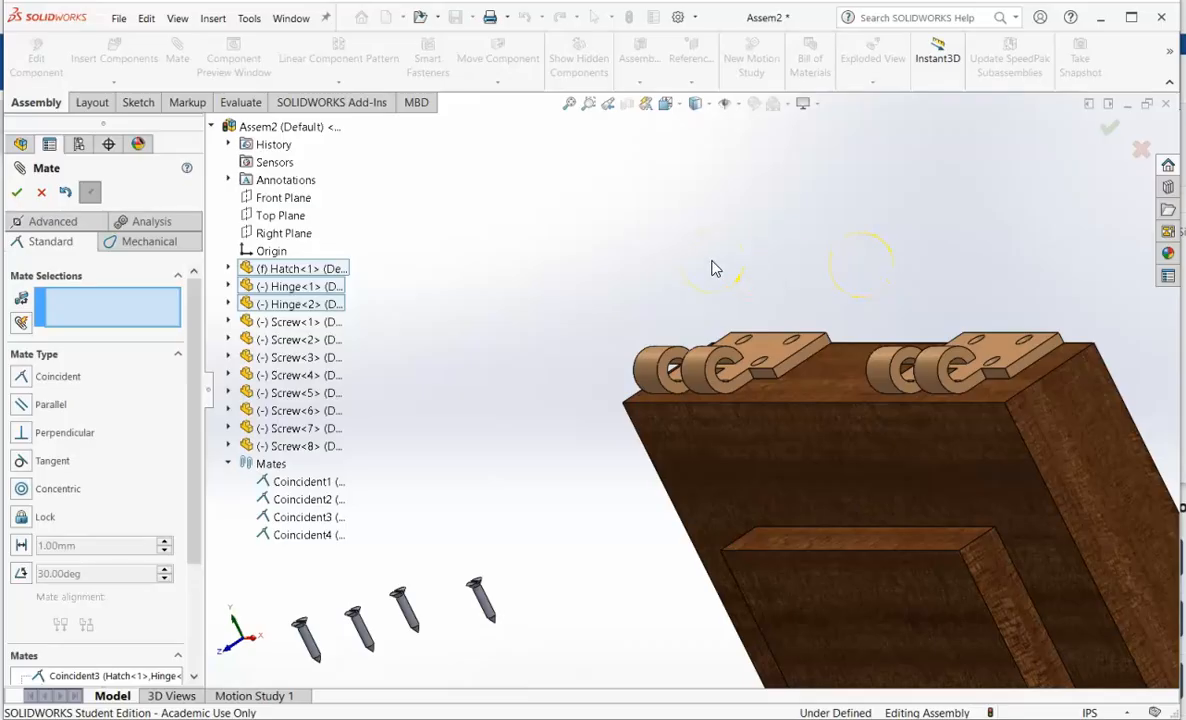
mouse_move(762, 349)
mouse_down()
mouse_move(733, 330)
mouse_move(688, 228)
mouse_up()
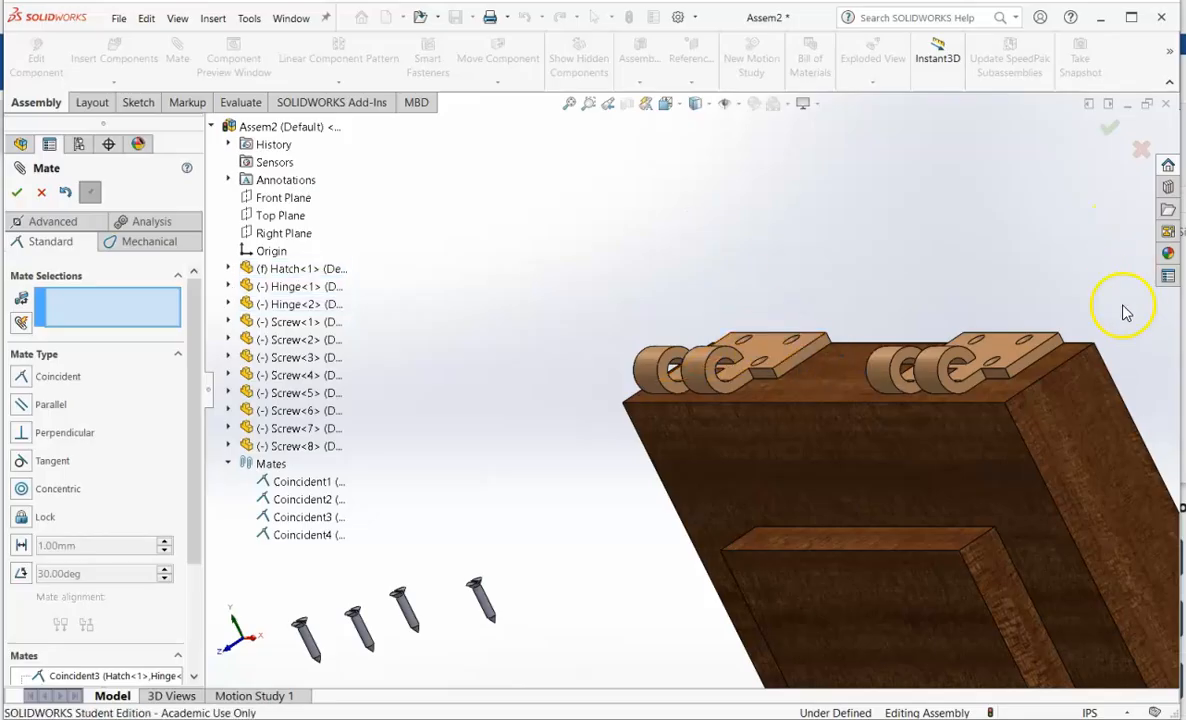
drag(1012, 356, 935, 372)
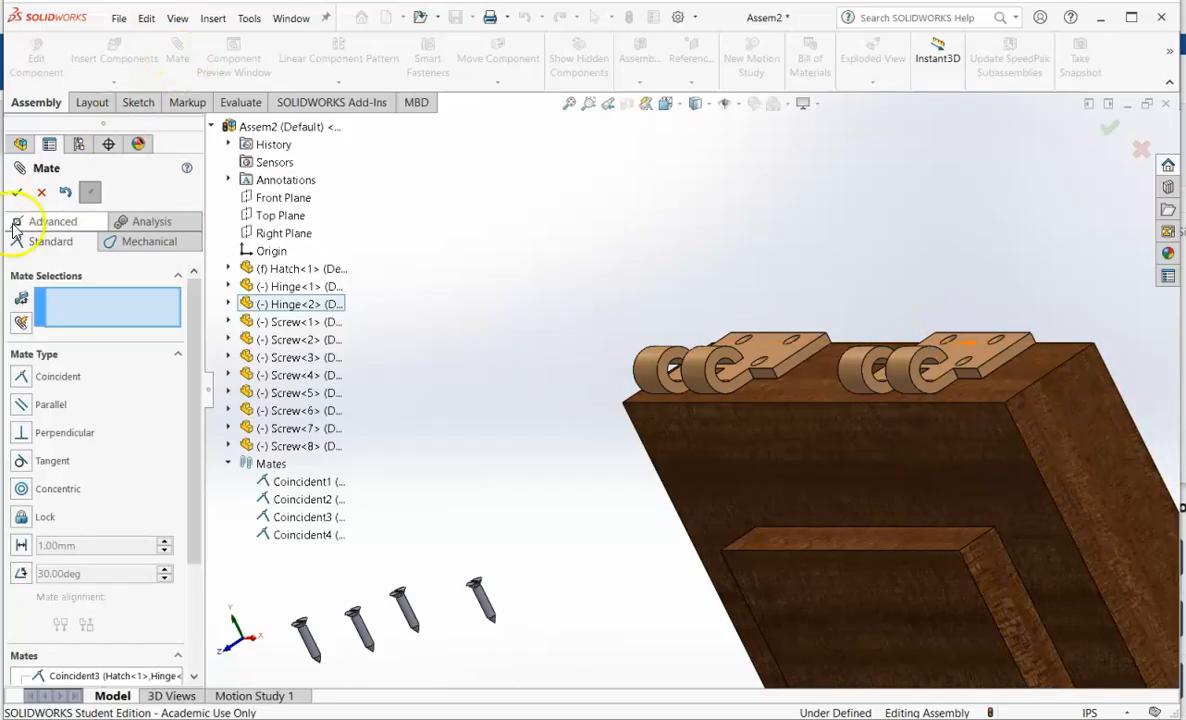
- Add a 1 in distance mate between the second hinge's outer end face and the hatch's nearest side face, and test the hinge's movement
click(1093, 453)
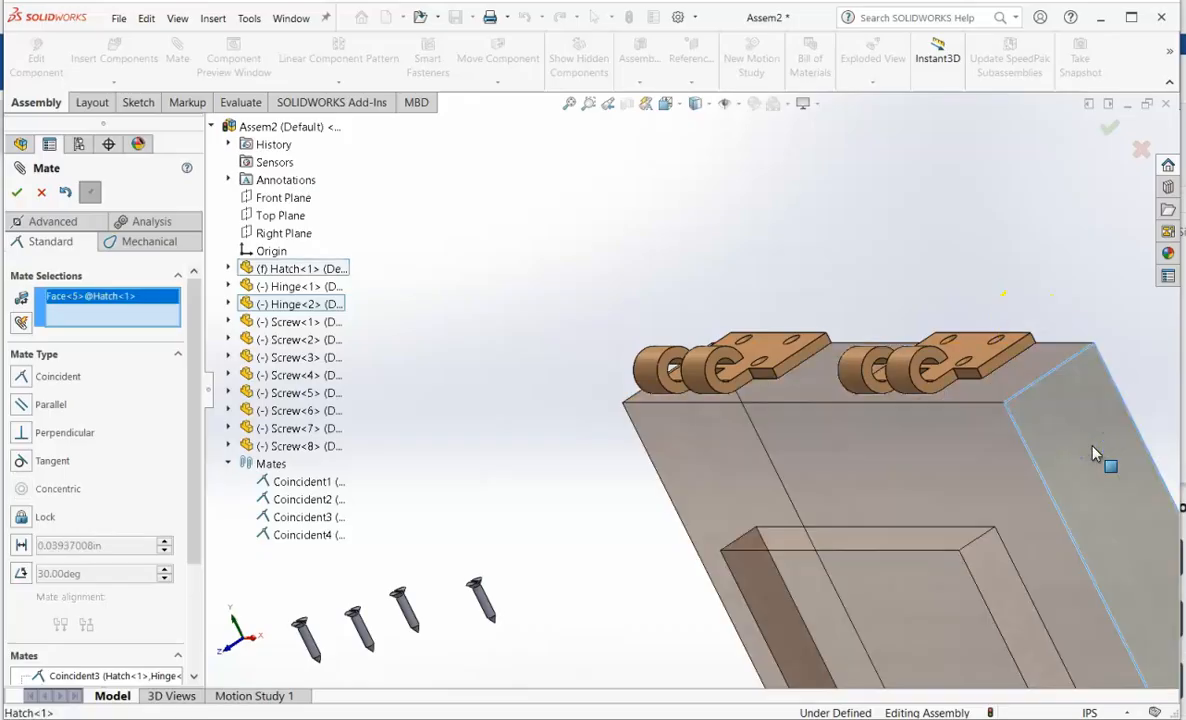
click(1008, 360)
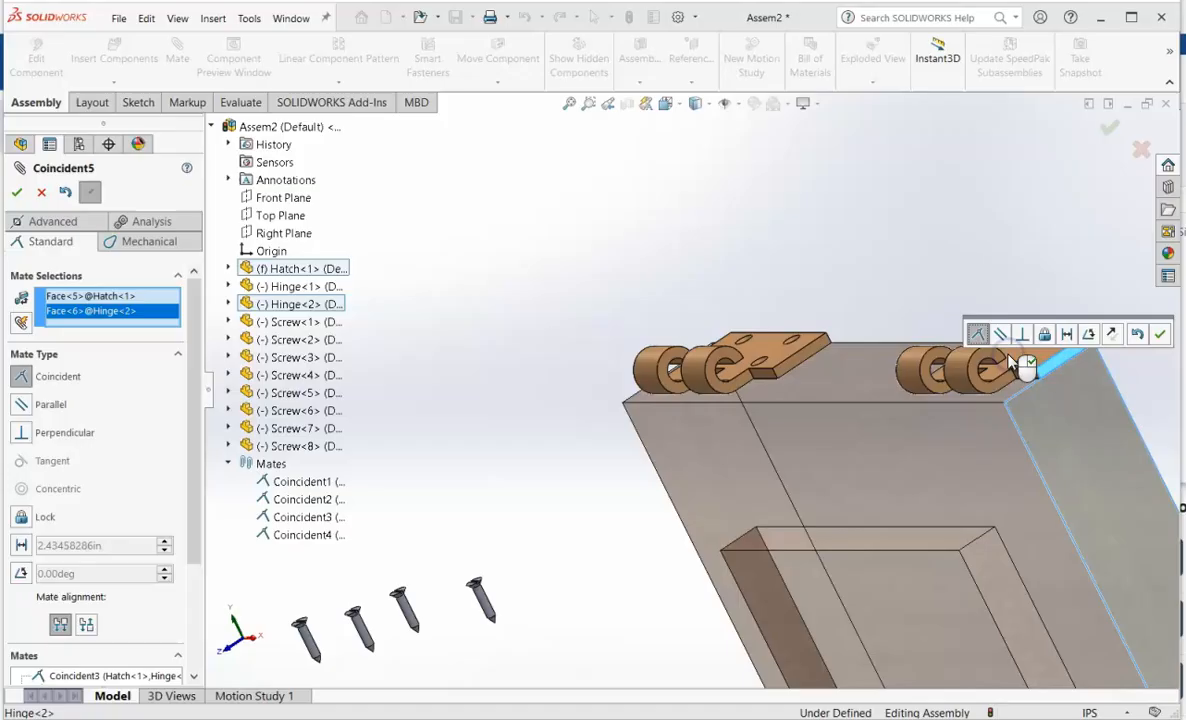
click(21, 548)
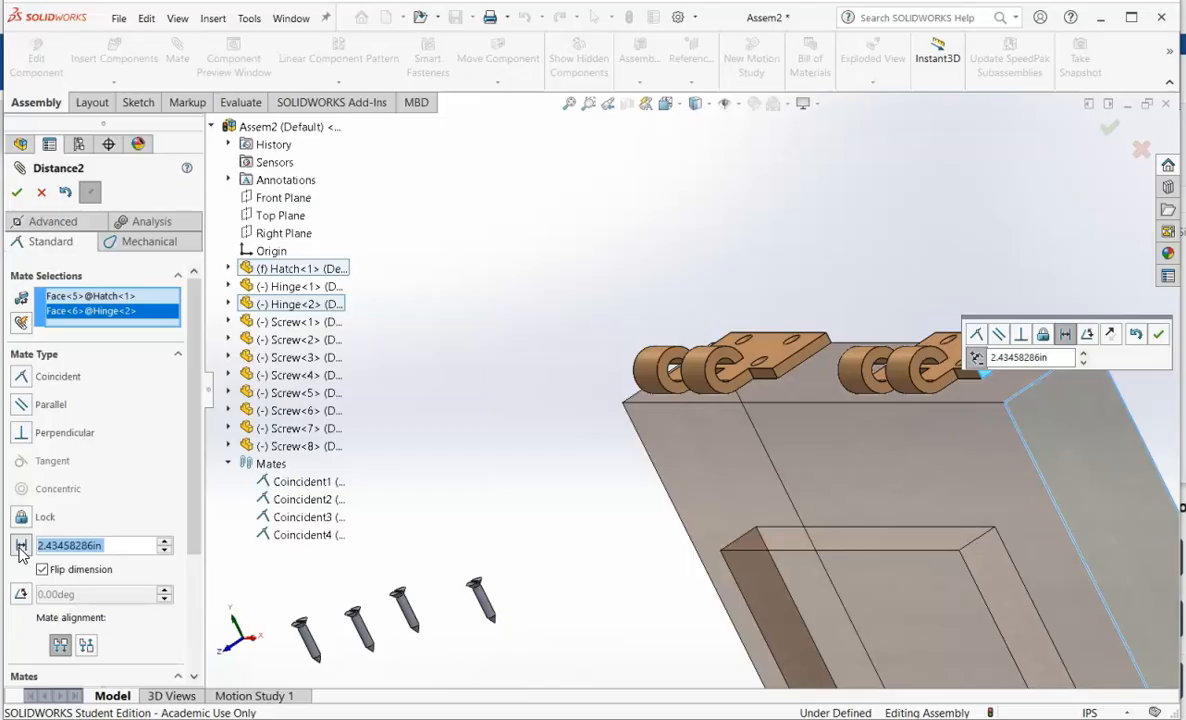
text(1)
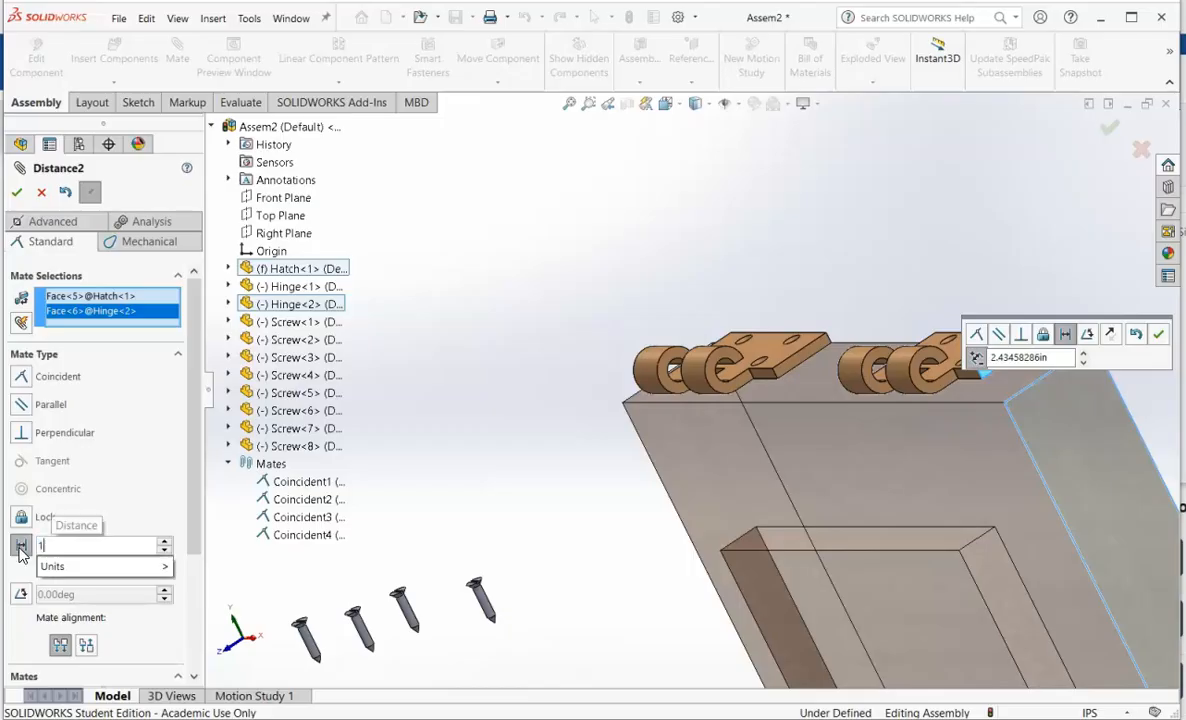
mouse_move(102, 574)
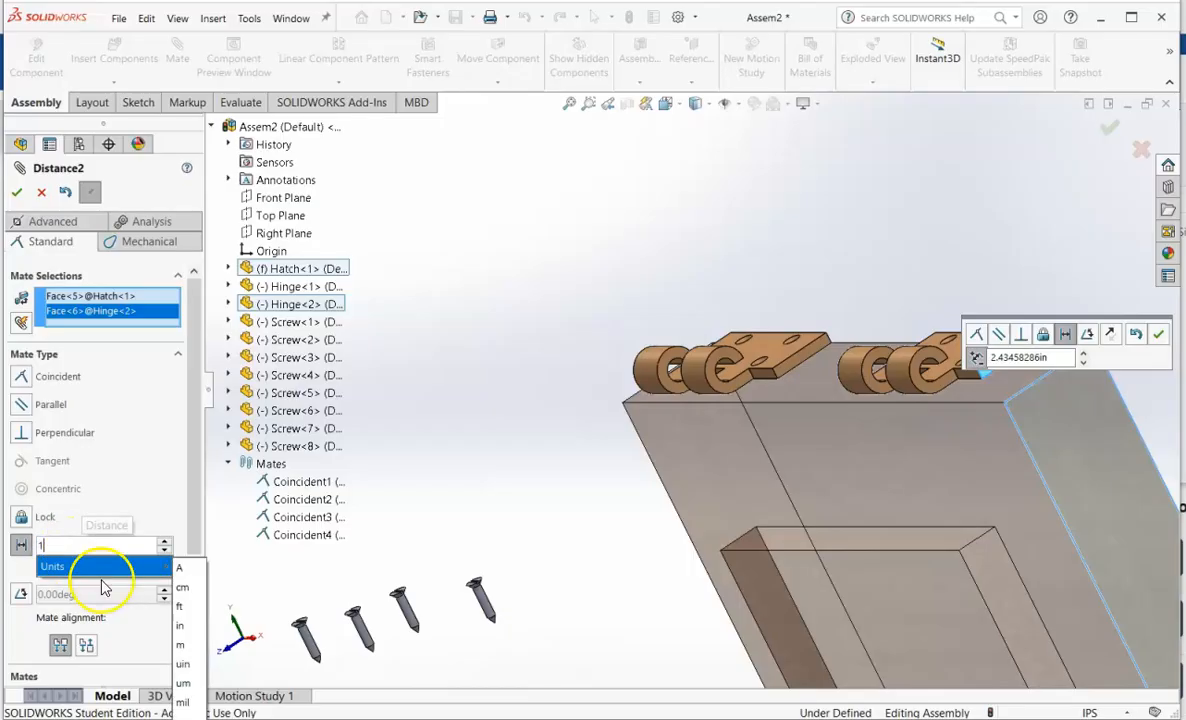
click(206, 624)
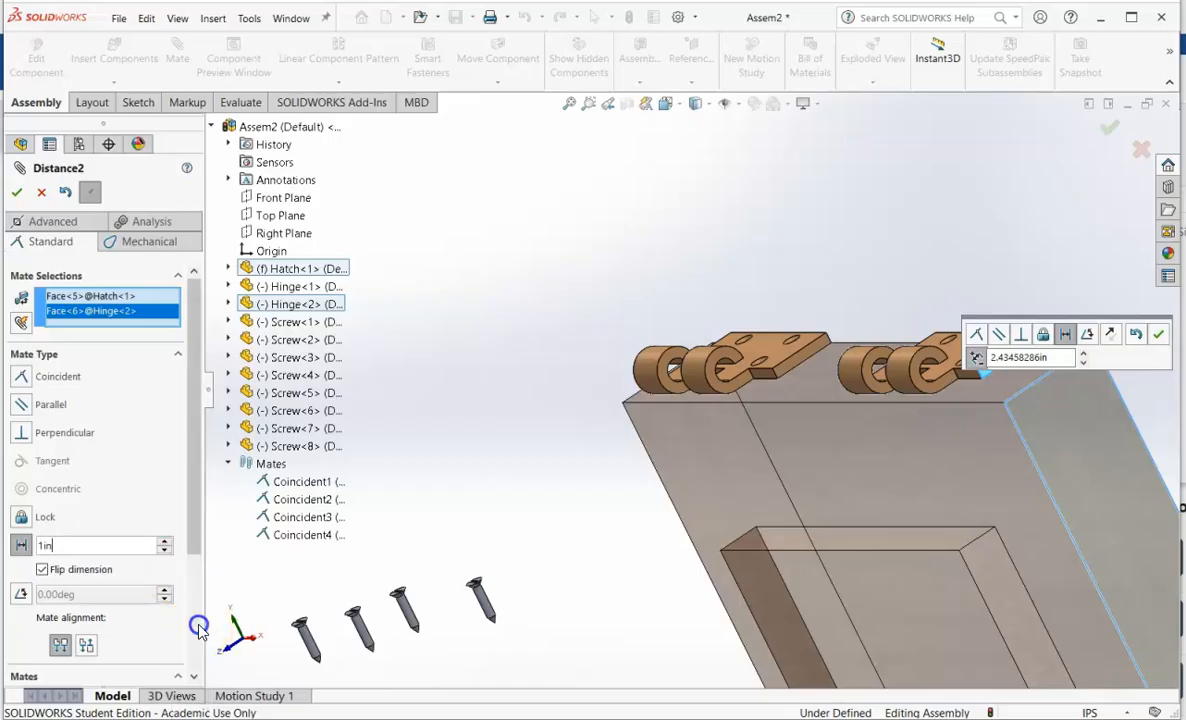
key(Return)
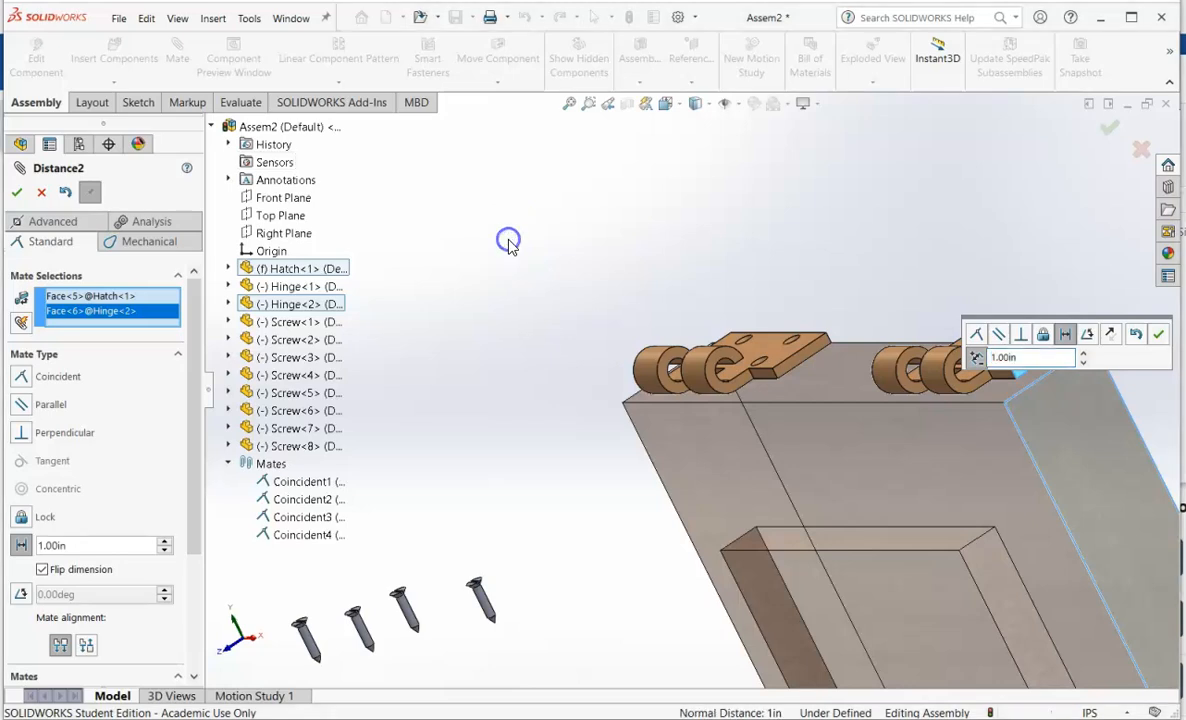
click(18, 195)
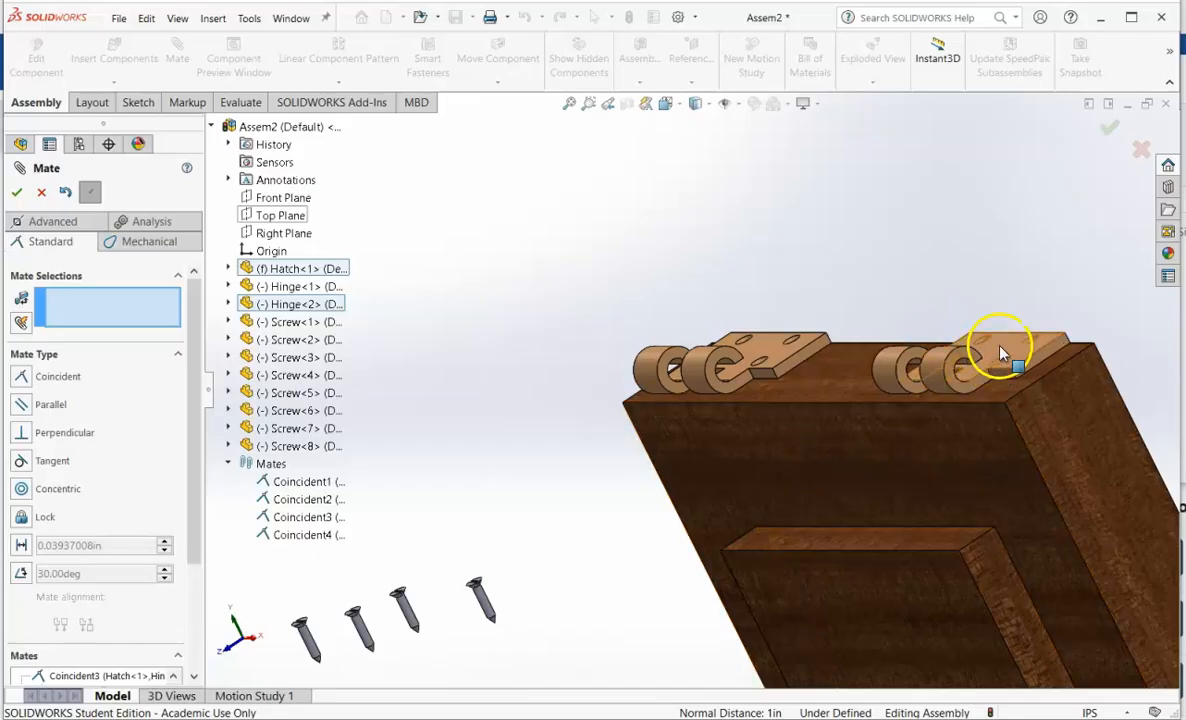
click(962, 352)
mouse_move(941, 353)
mouse_down()
mouse_move(911, 355)
mouse_move(875, 280)
mouse_up()
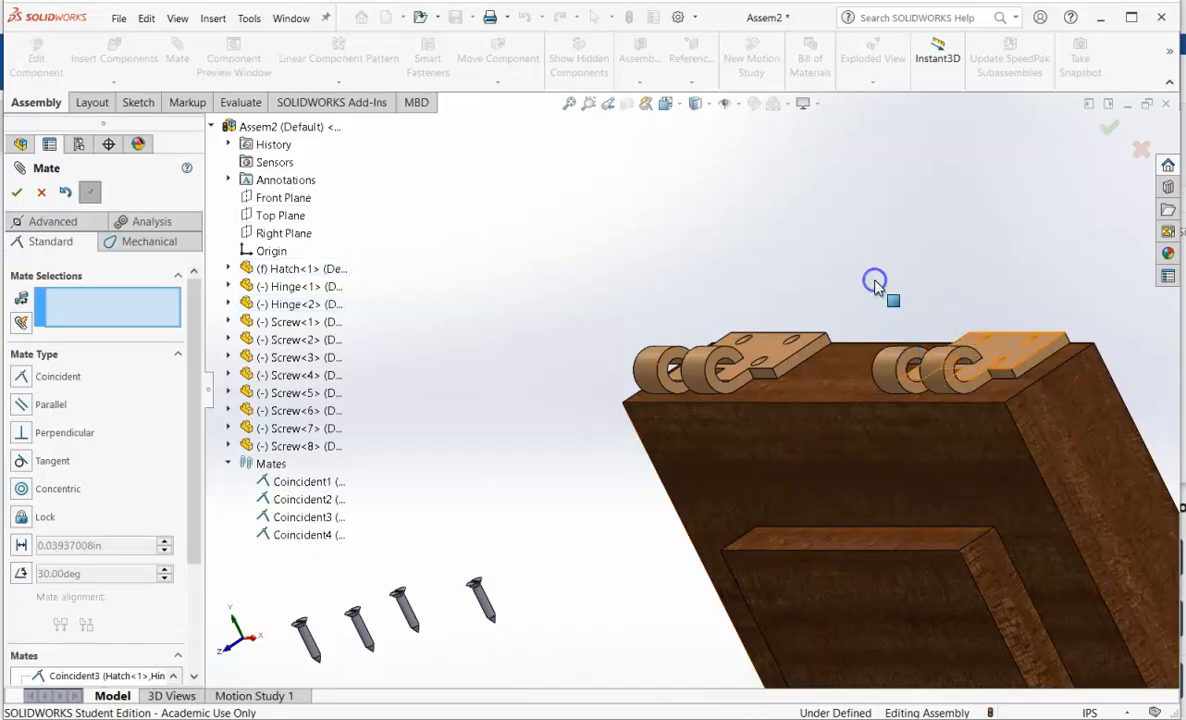
- Finish mating and save the assembly with all its modified parts as Door.SLDASM in the Tutorial6_2 folder
click(117, 27)
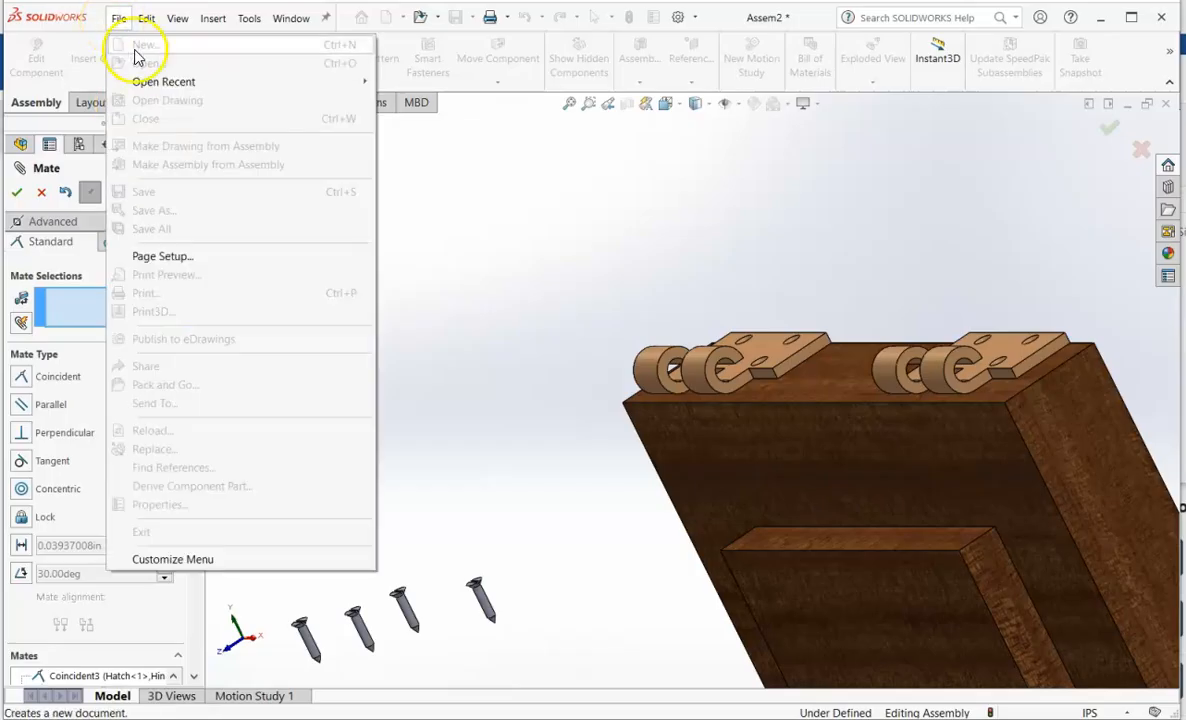
click(580, 260)
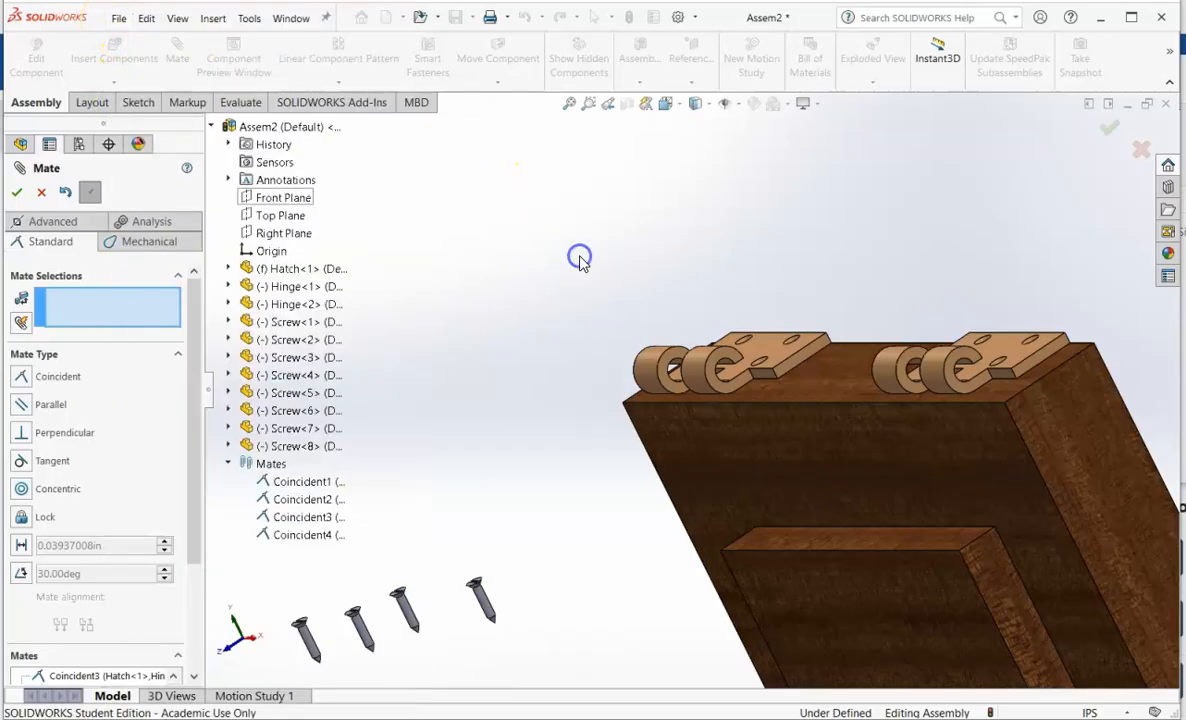
click(17, 193)
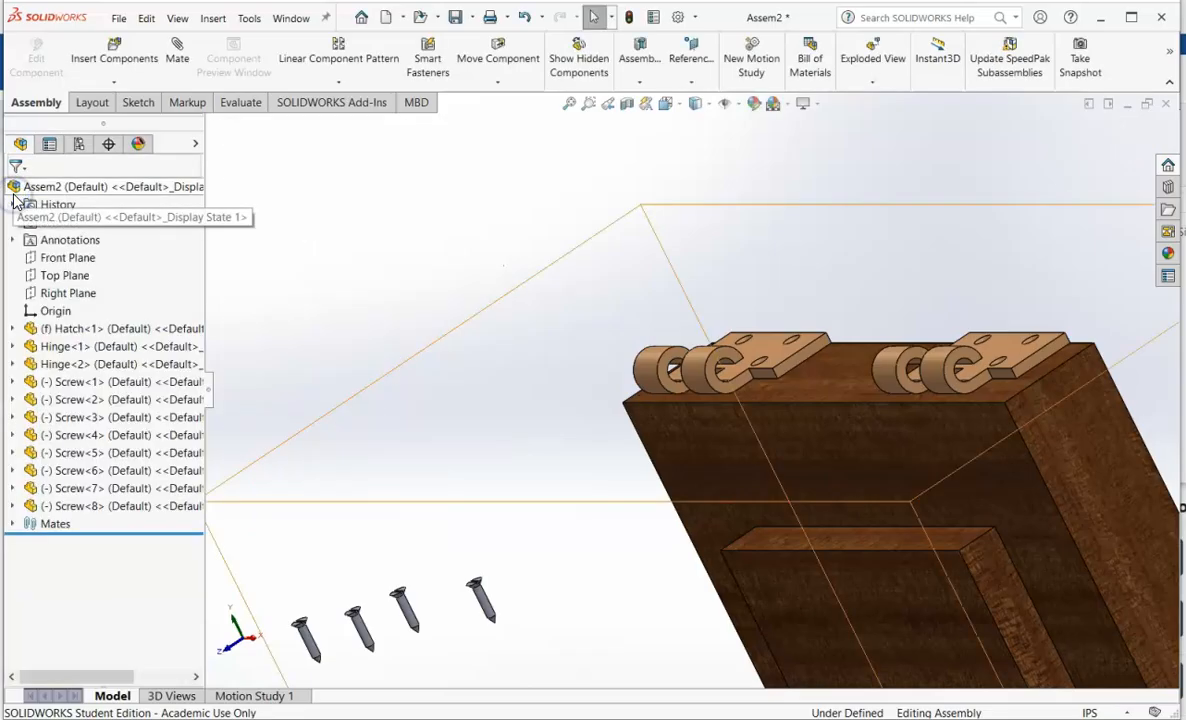
click(115, 19)
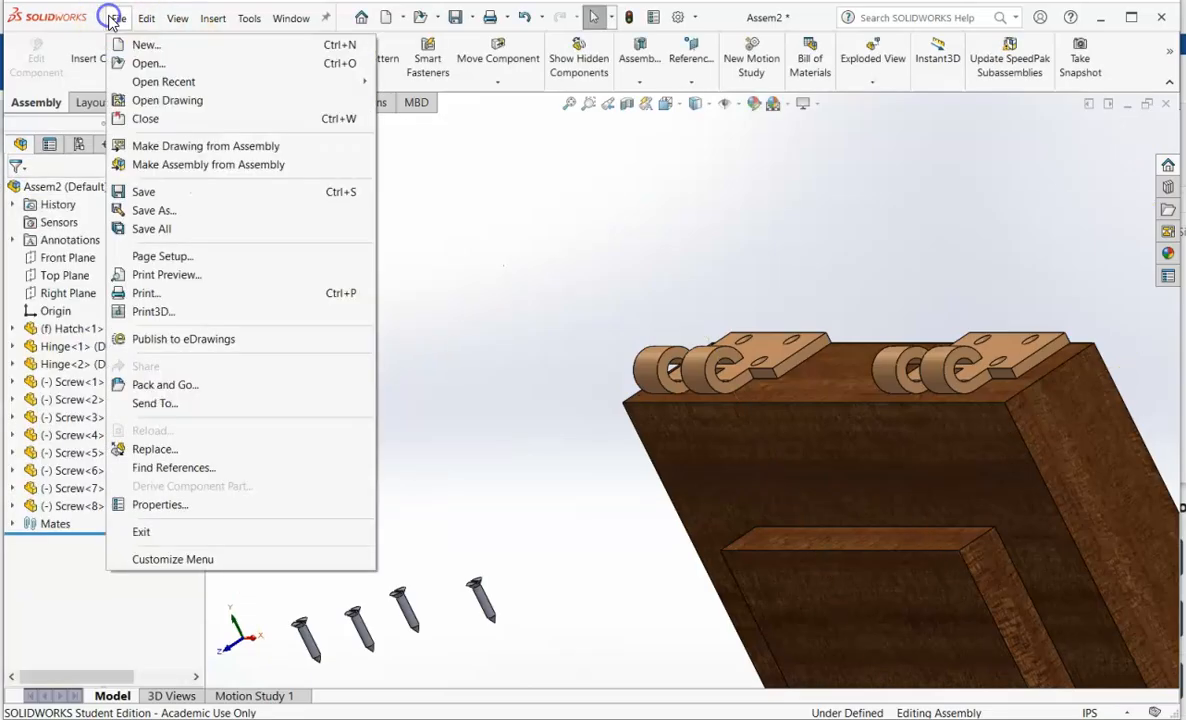
click(145, 197)
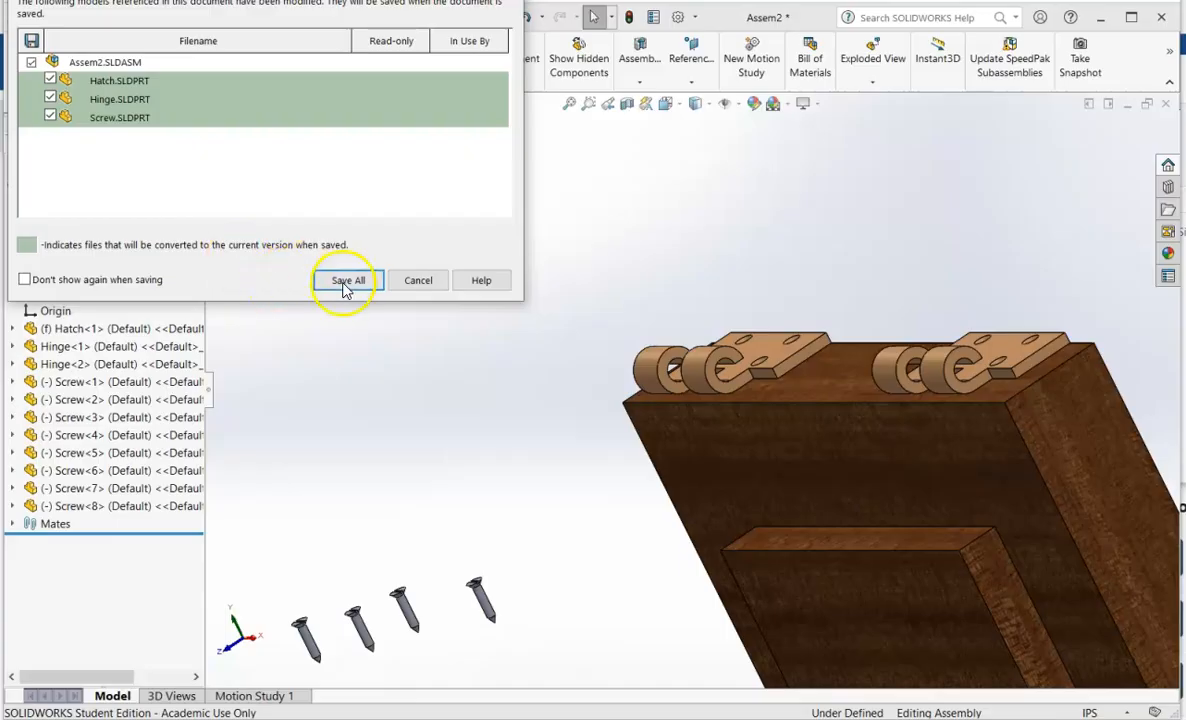
click(343, 286)
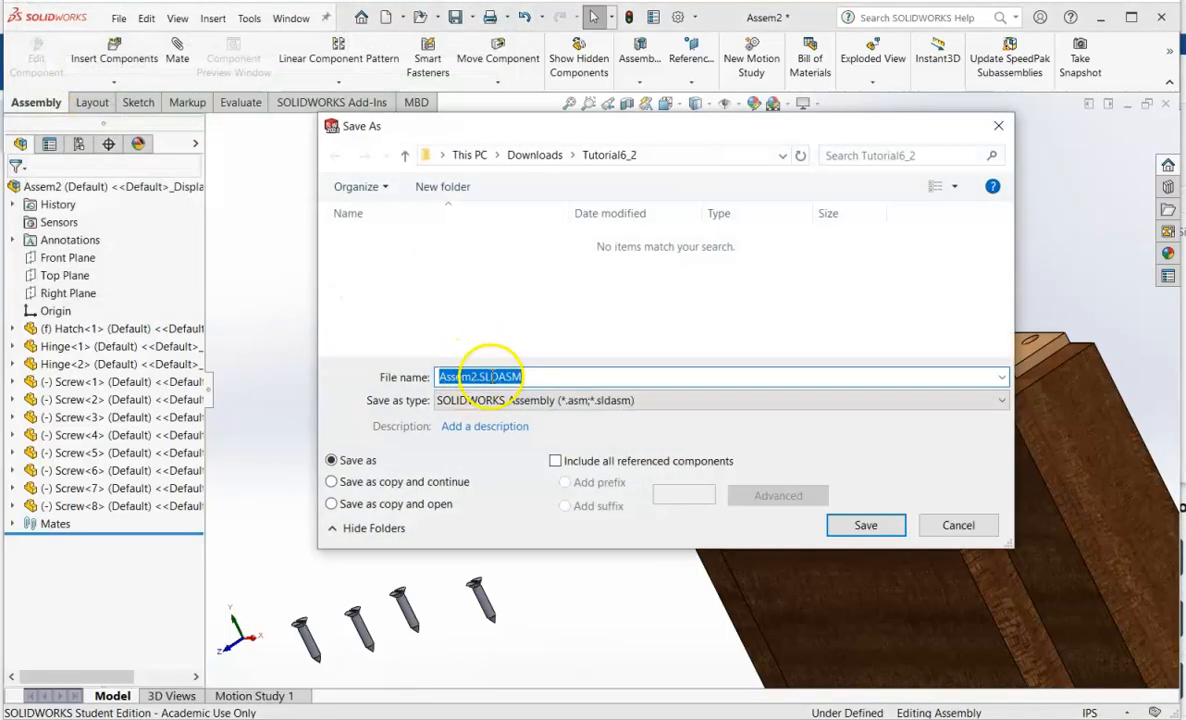
drag(478, 377, 382, 382)
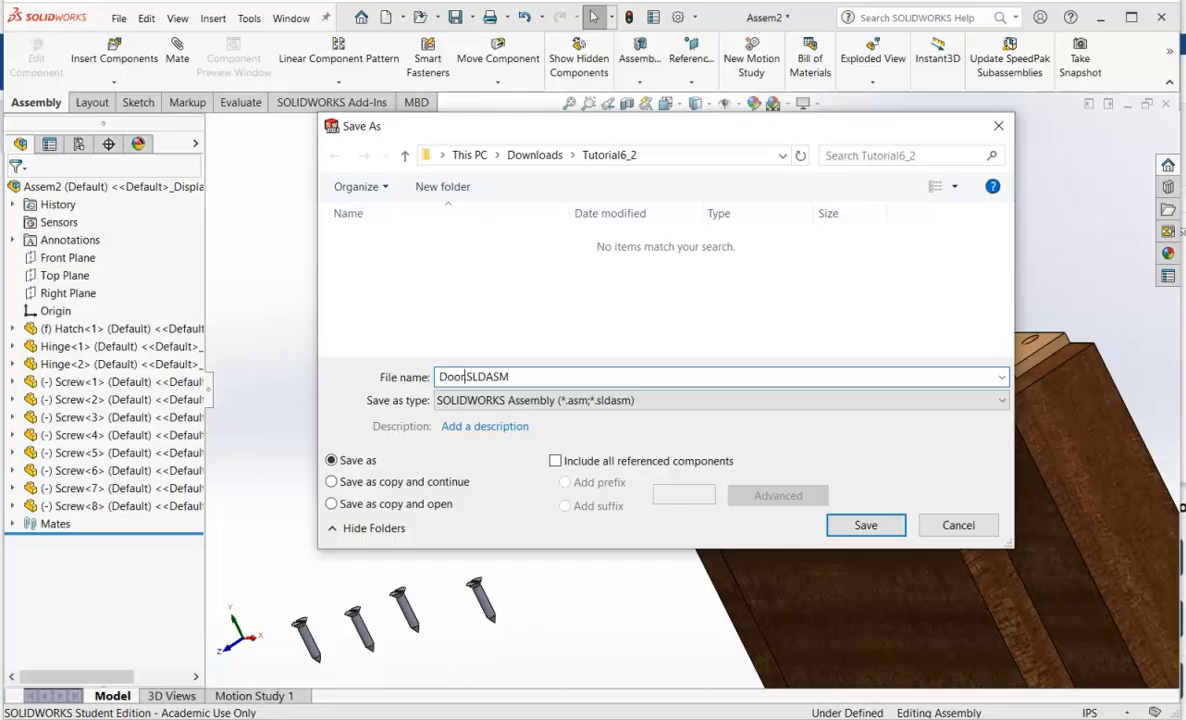
click(847, 522)
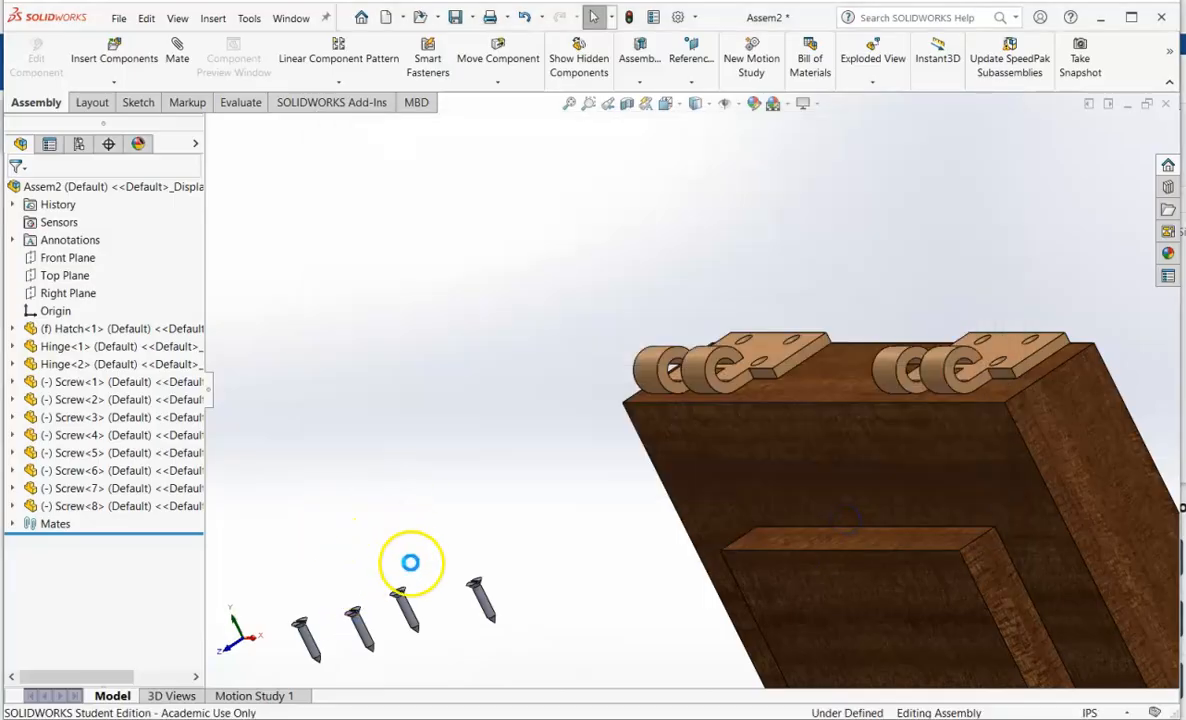